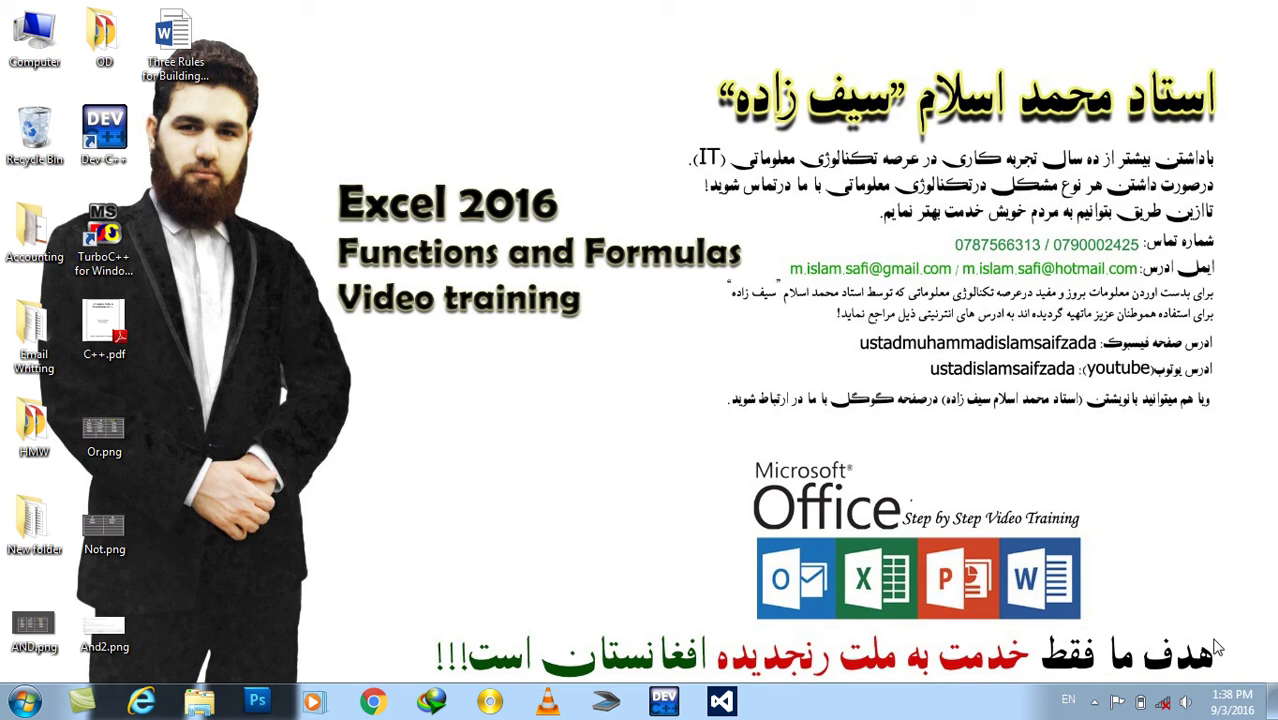
Launch Excel 2016 from the Run box, dismiss the activation warning, and start a blank workbook.
key(super+r)
key(Return)
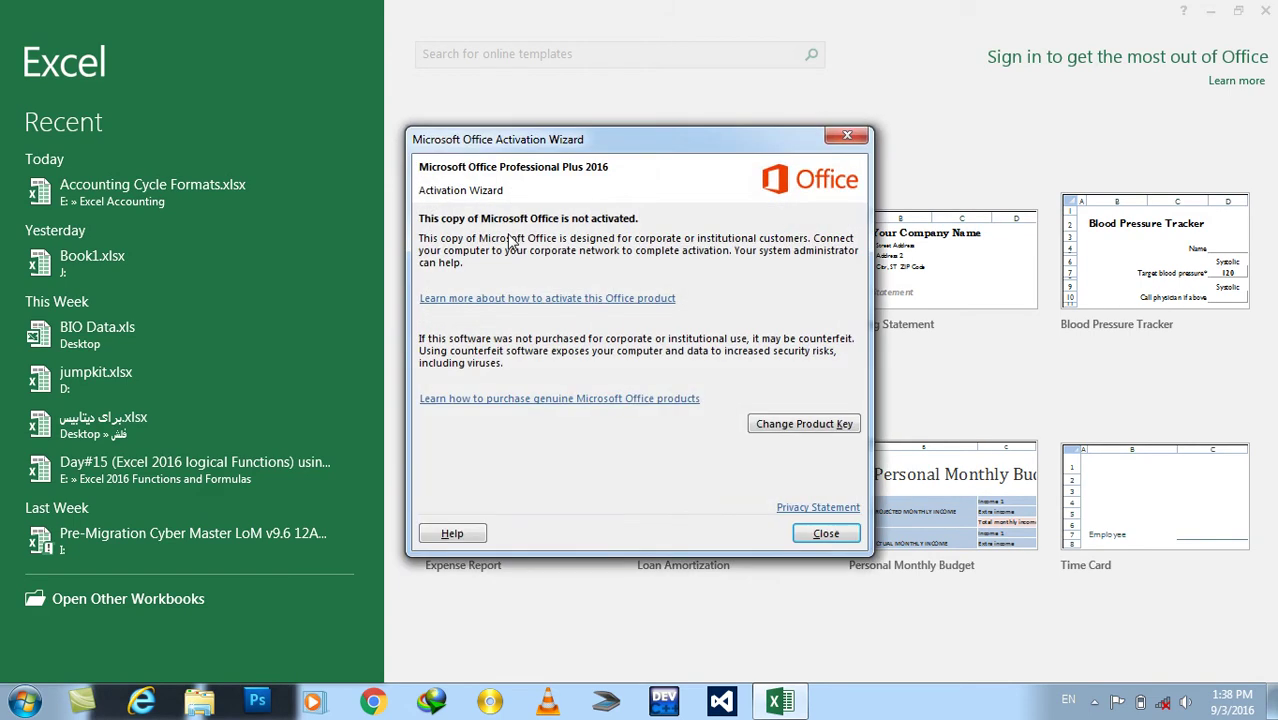
key(Escape)
click(508, 238)
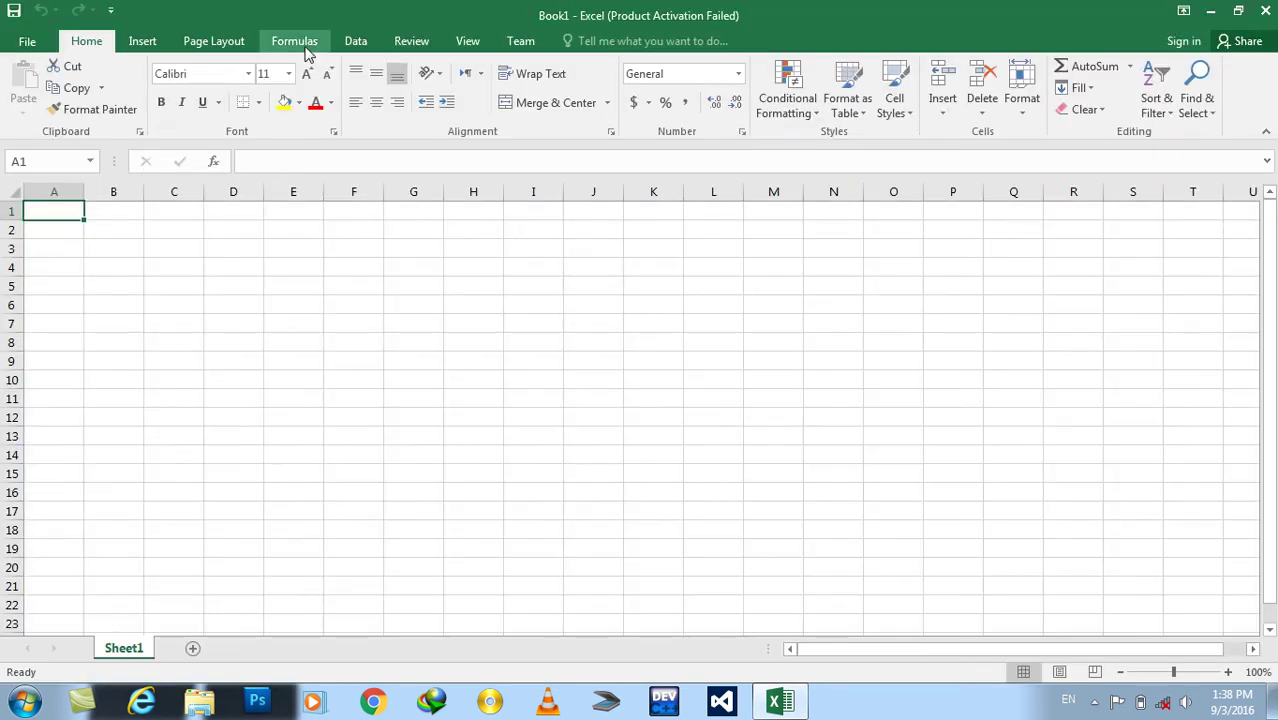
Browse the Formulas > Logical function list, then minimize Excel to the desktop.
click(304, 48)
click(228, 108)
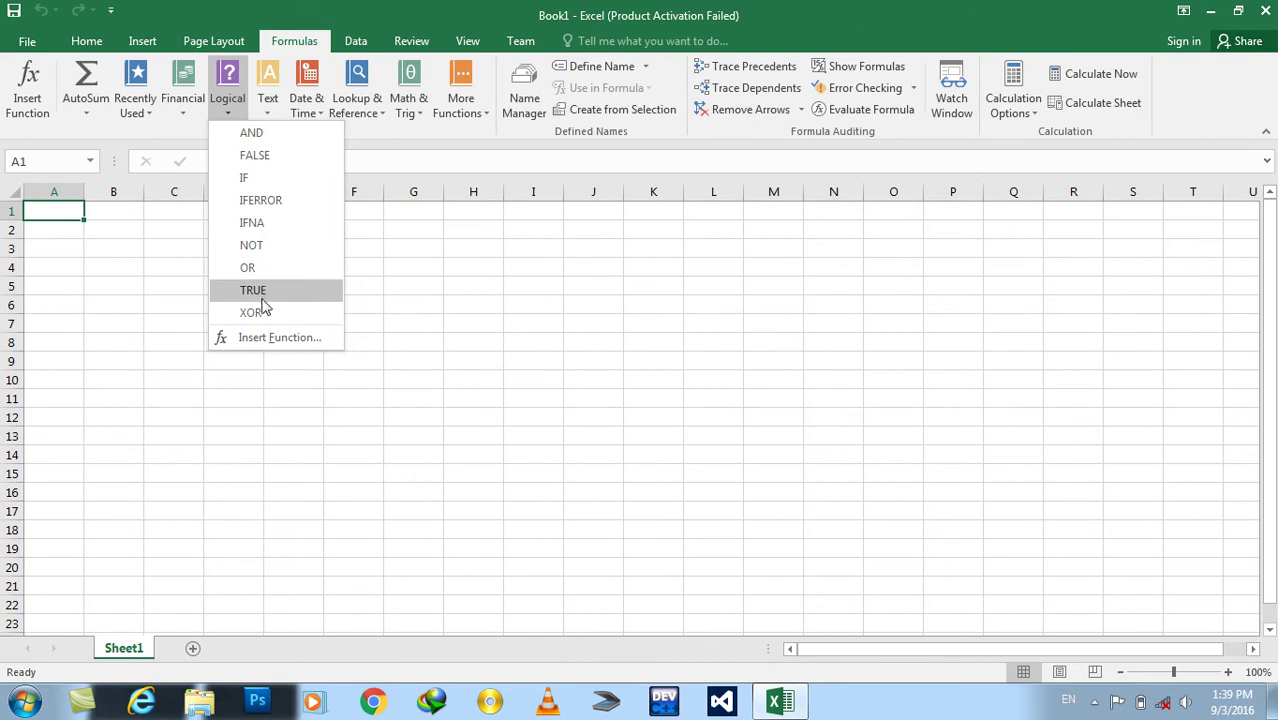
mouse_move(248, 268)
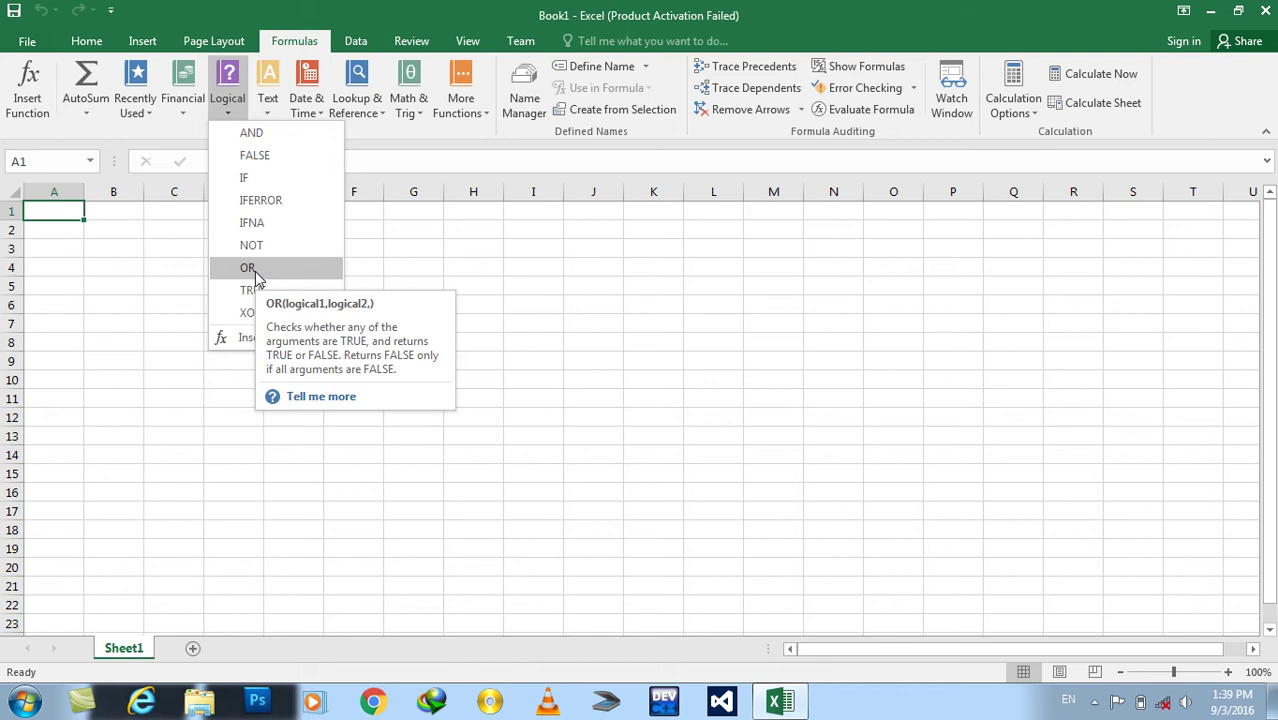
click(507, 236)
click(786, 704)
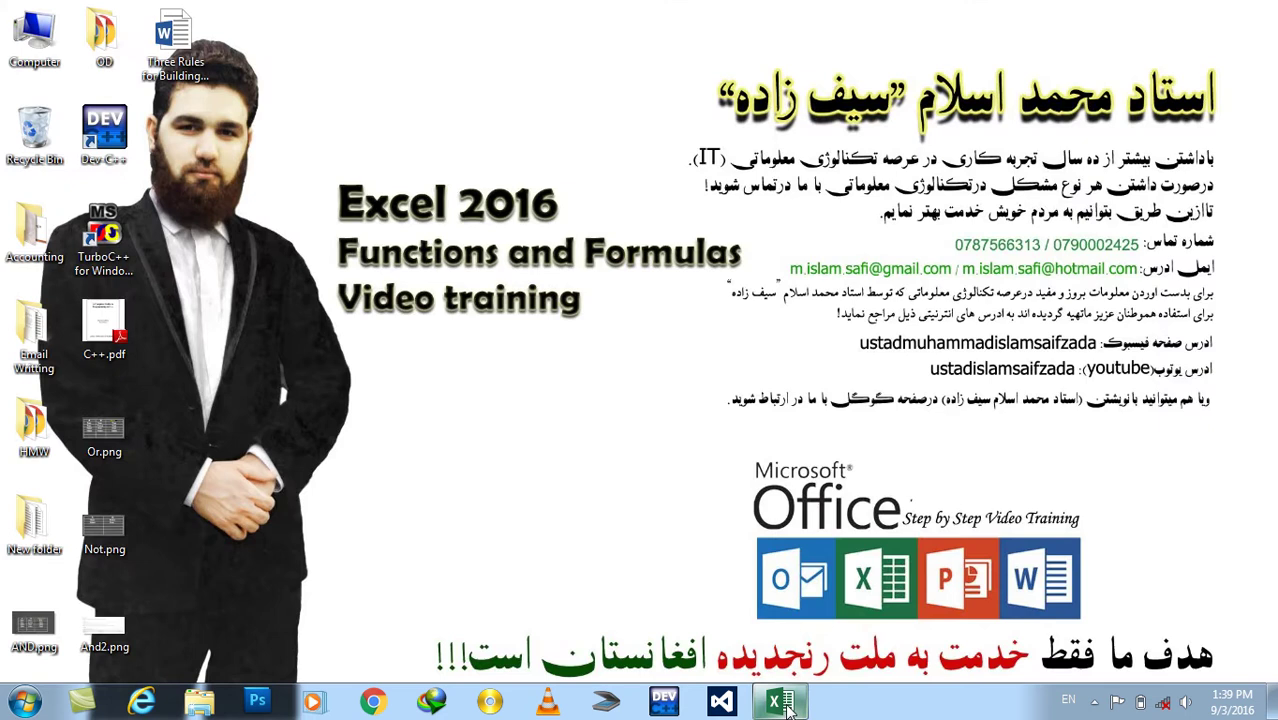
right_click(537, 115)
click(566, 158)
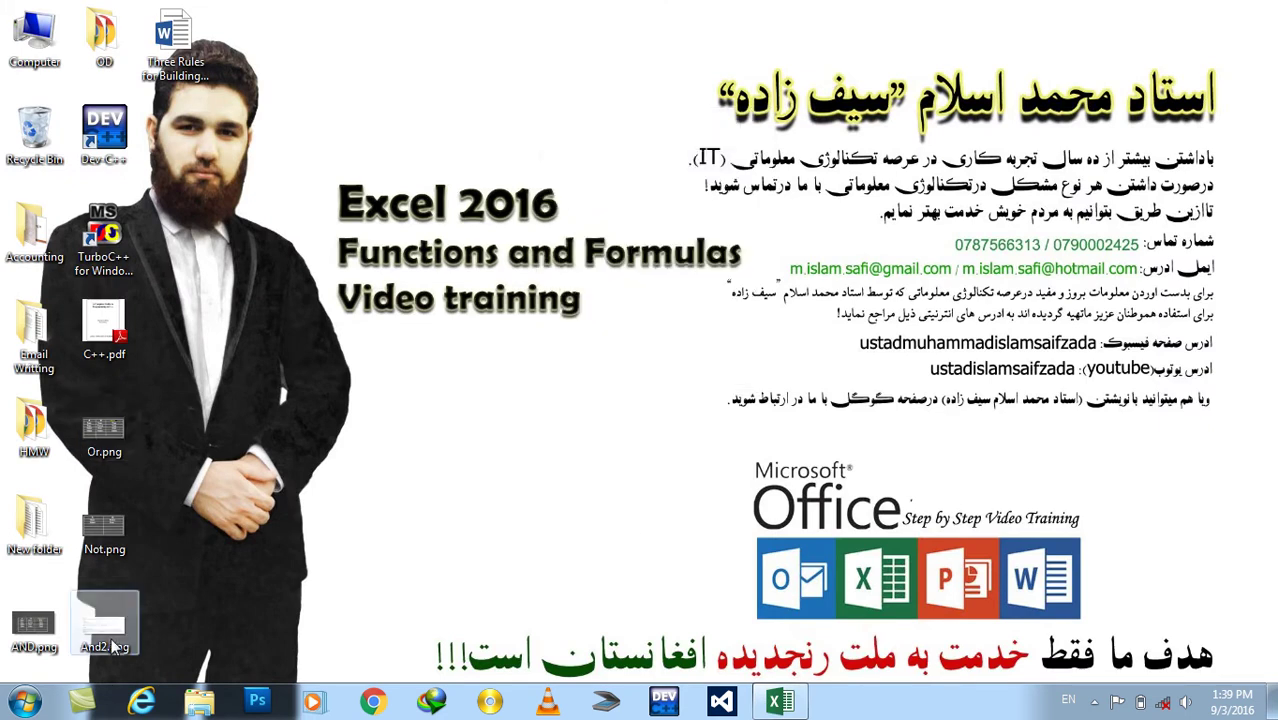
double_click(33, 628)
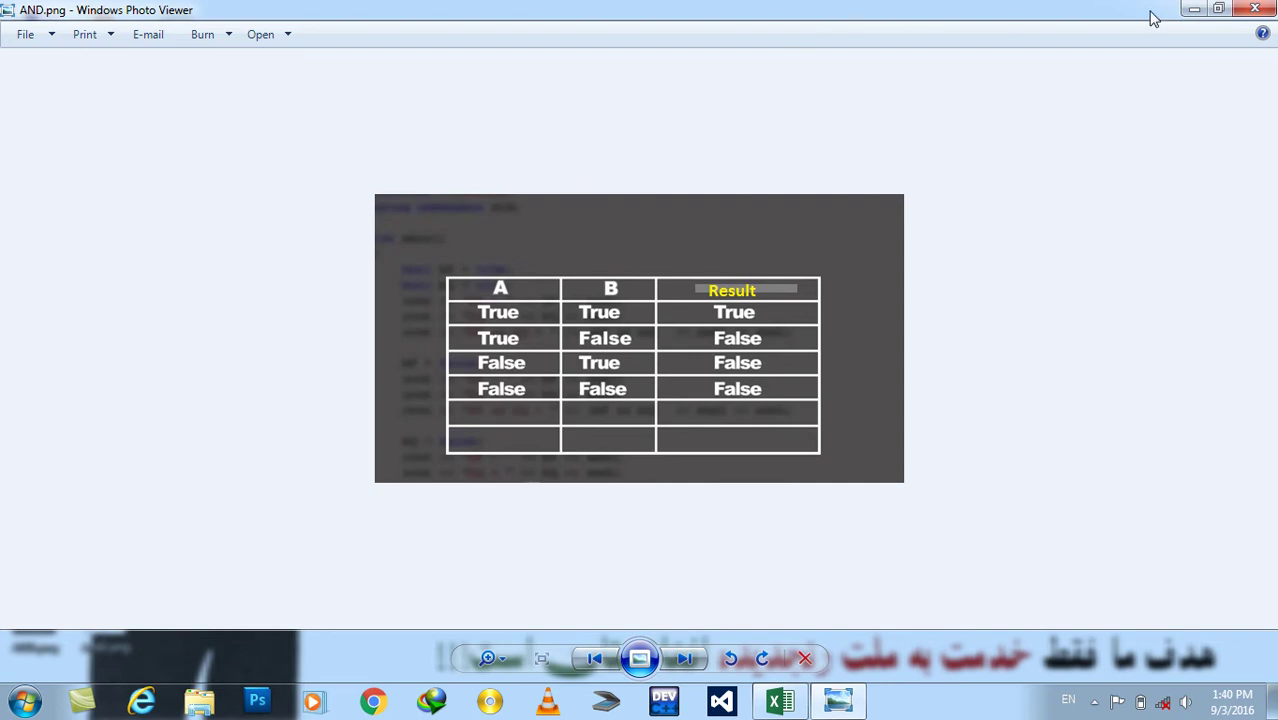
click(1254, 9)
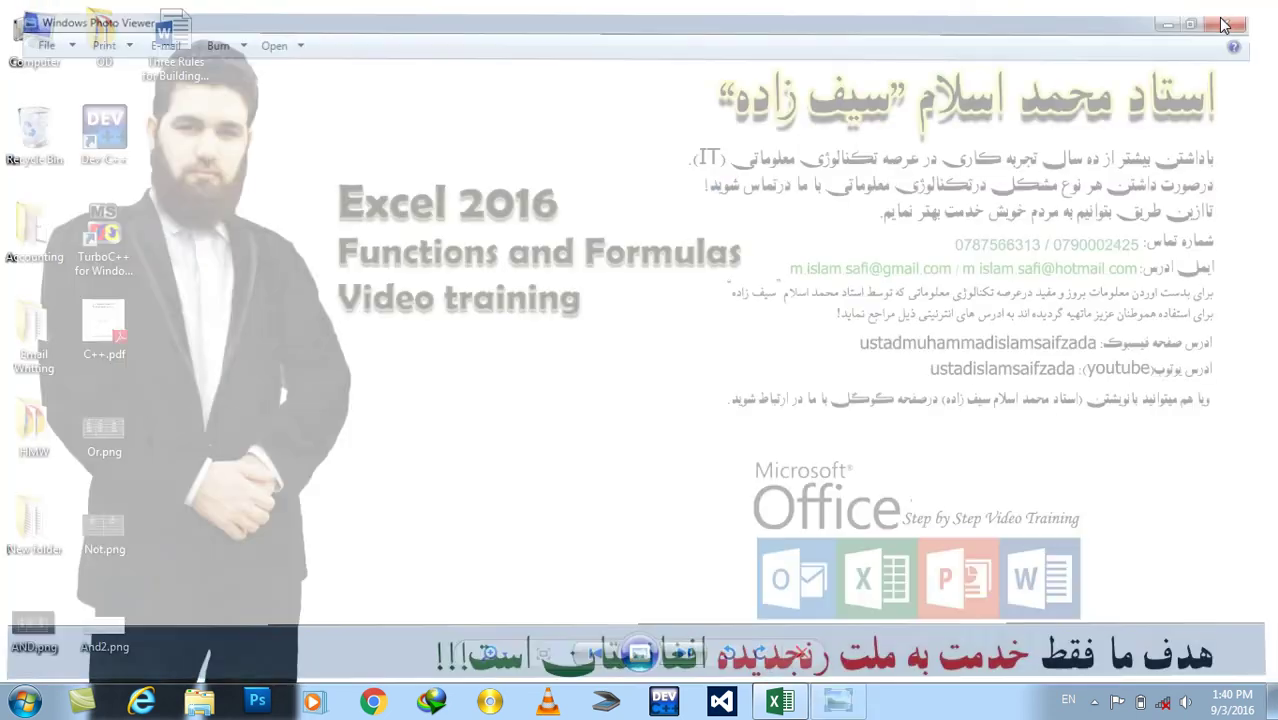
Restore Excel and enter headers Value 1, Value 2 and Result in A1:C1.
click(780, 700)
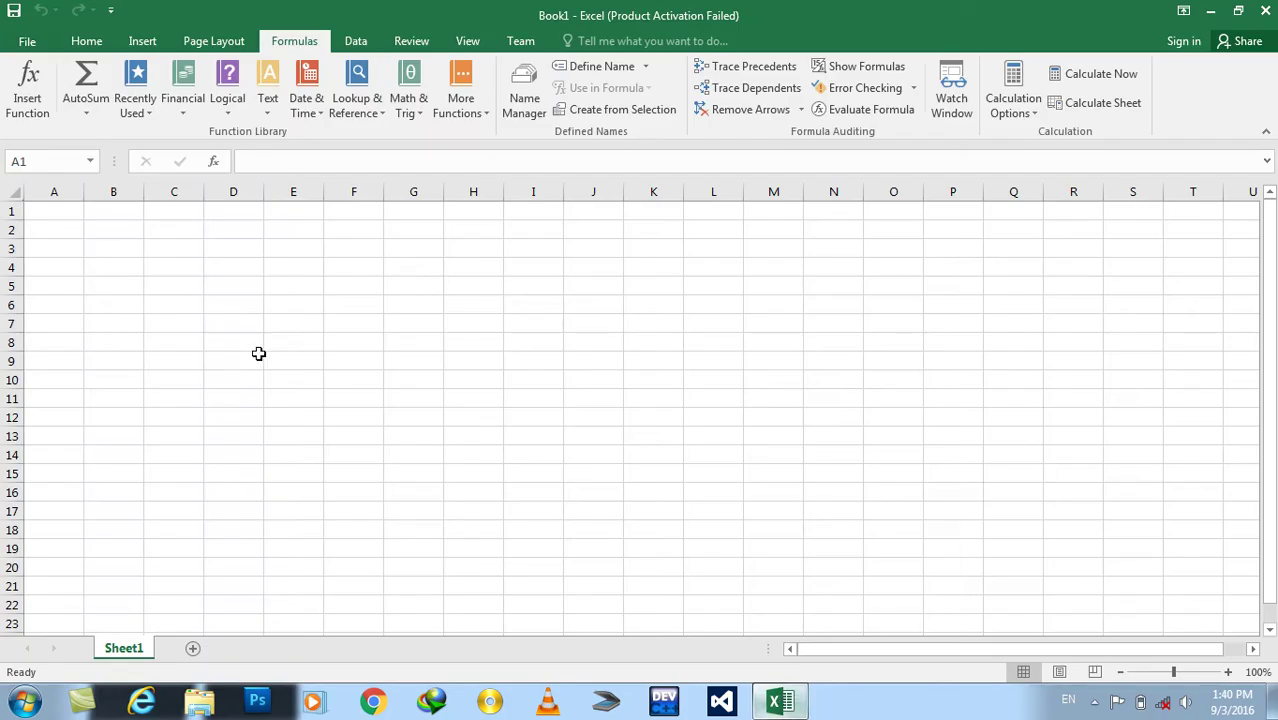
click(54, 208)
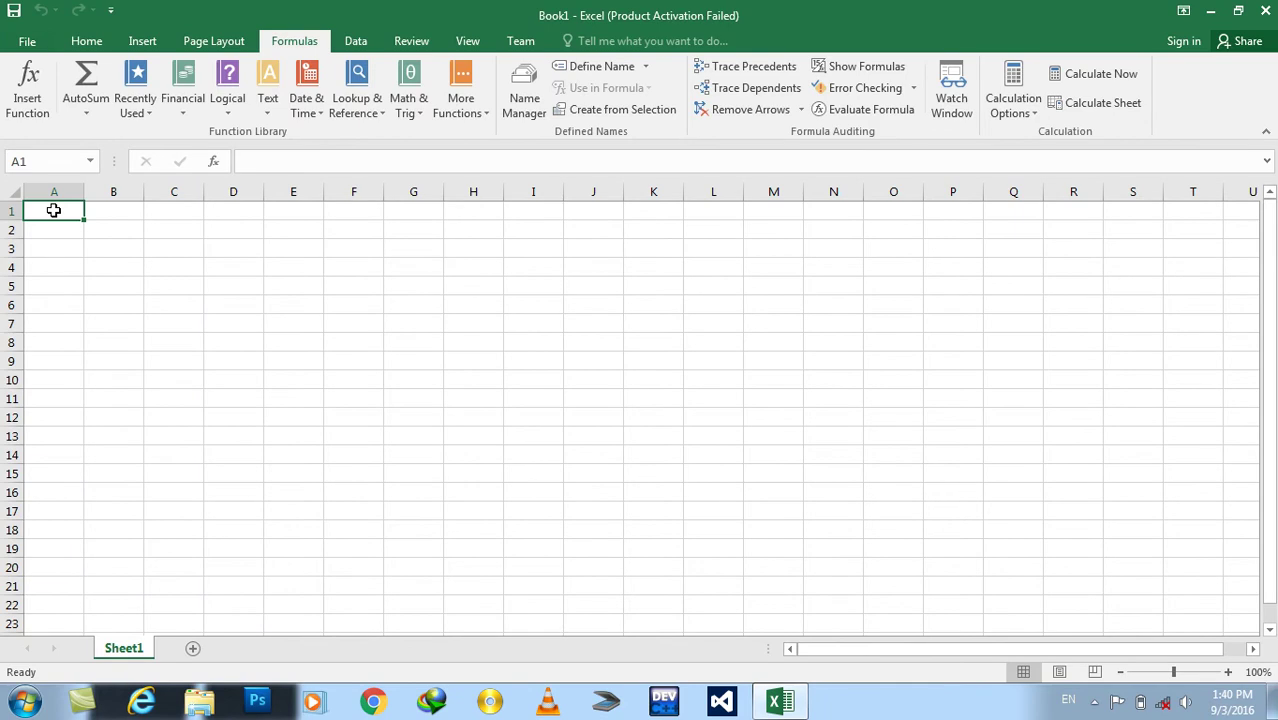
text(Value 1)
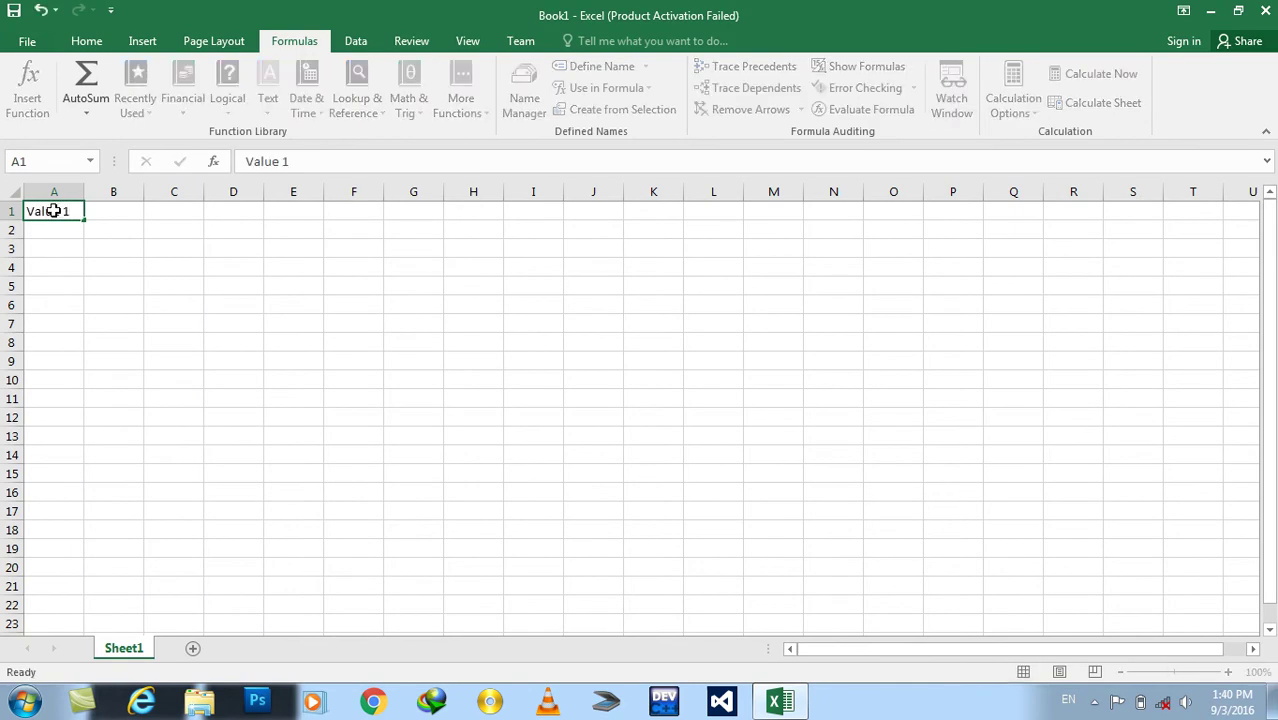
key(Tab)
text(Vaule)
key(BackSpace)
key(BackSpace)
key(BackSpace)
text(lue 2)
key(Tab)
text(Result)
key(Return)
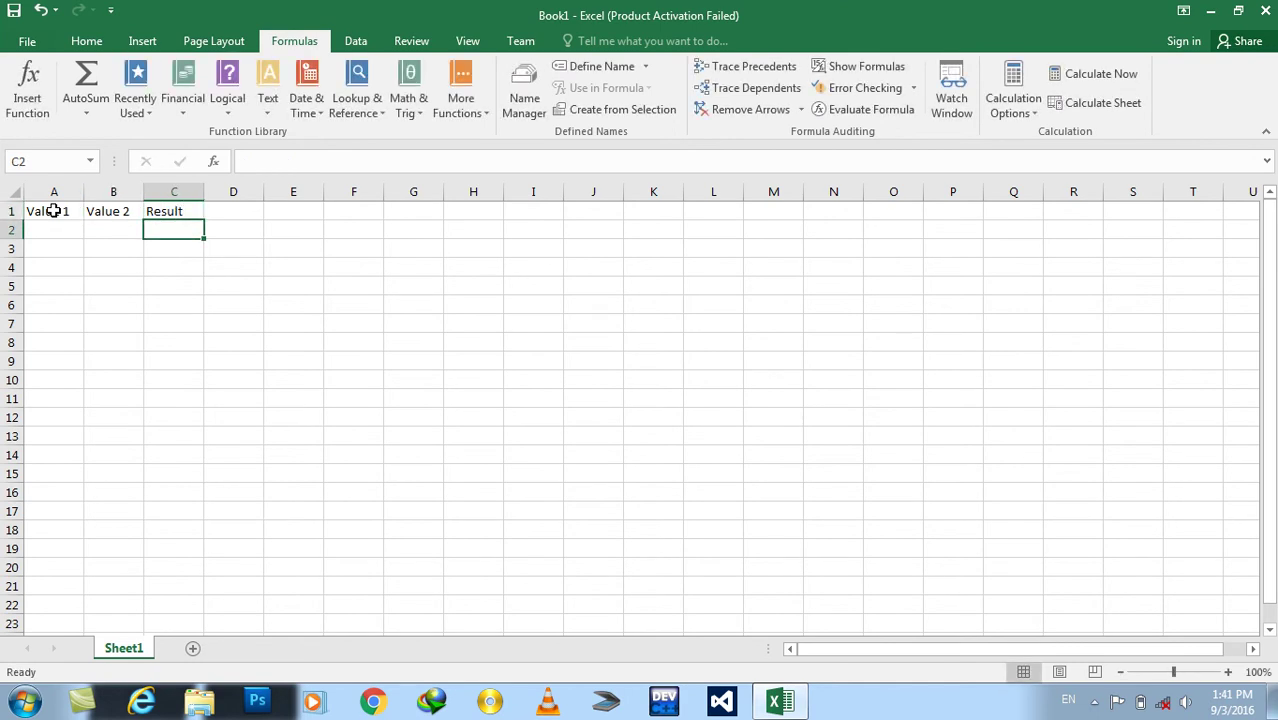
Make the three headers in A1:C1 bold.
key(shift+Left)
key(shift+Left)
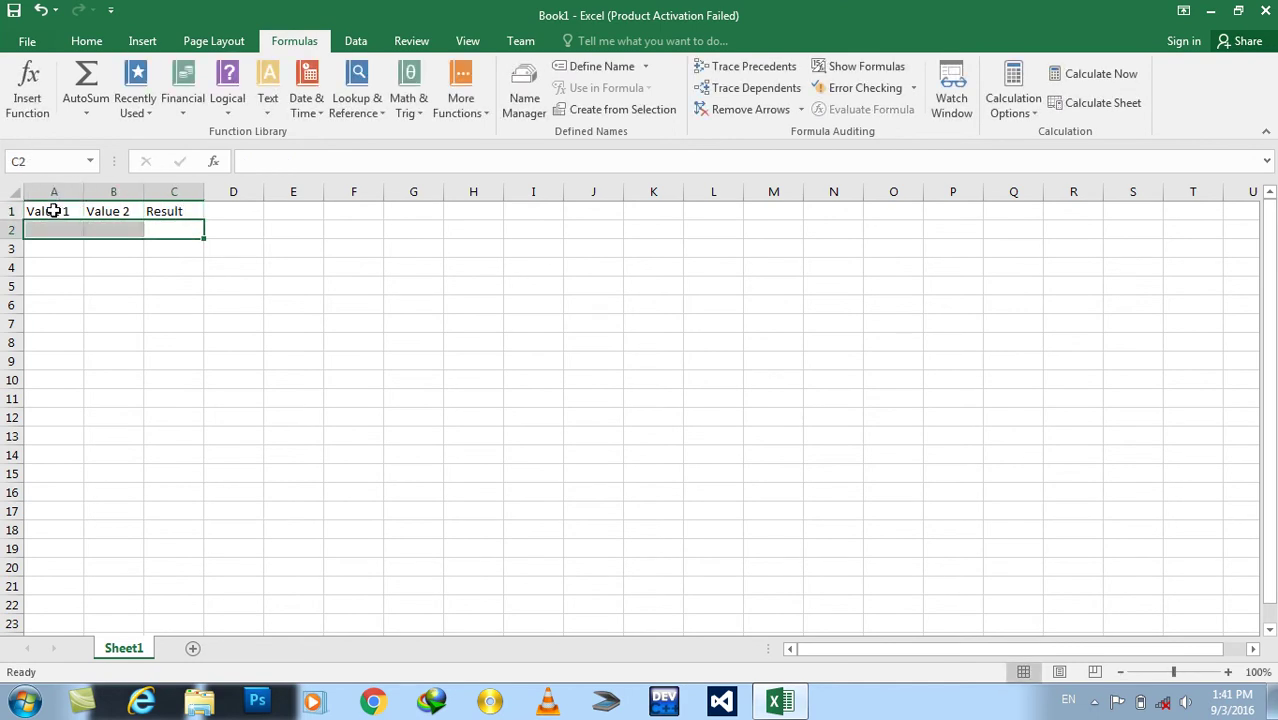
key(Up)
key(shift+Left)
key(shift+Left)
key(ctrl+b)
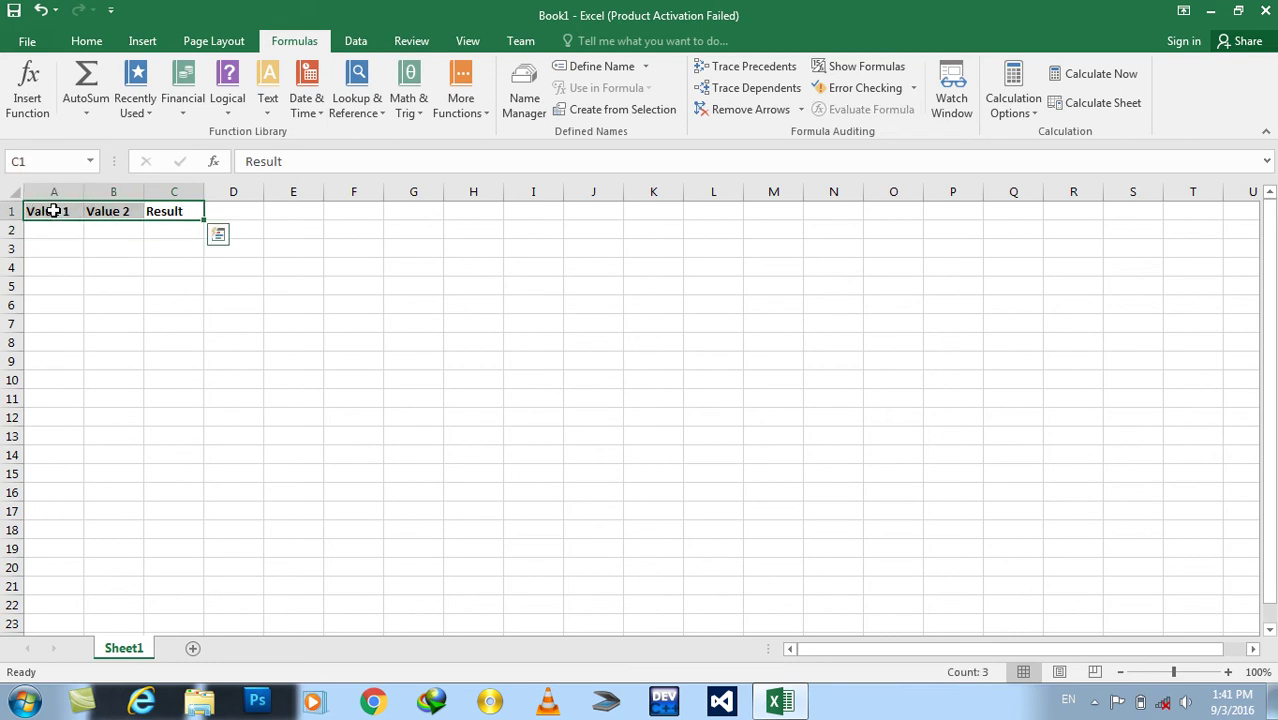
key(Down)
Enter 20 in A2 and 40 in B2.
key(Left)
key(Left)
text(20)
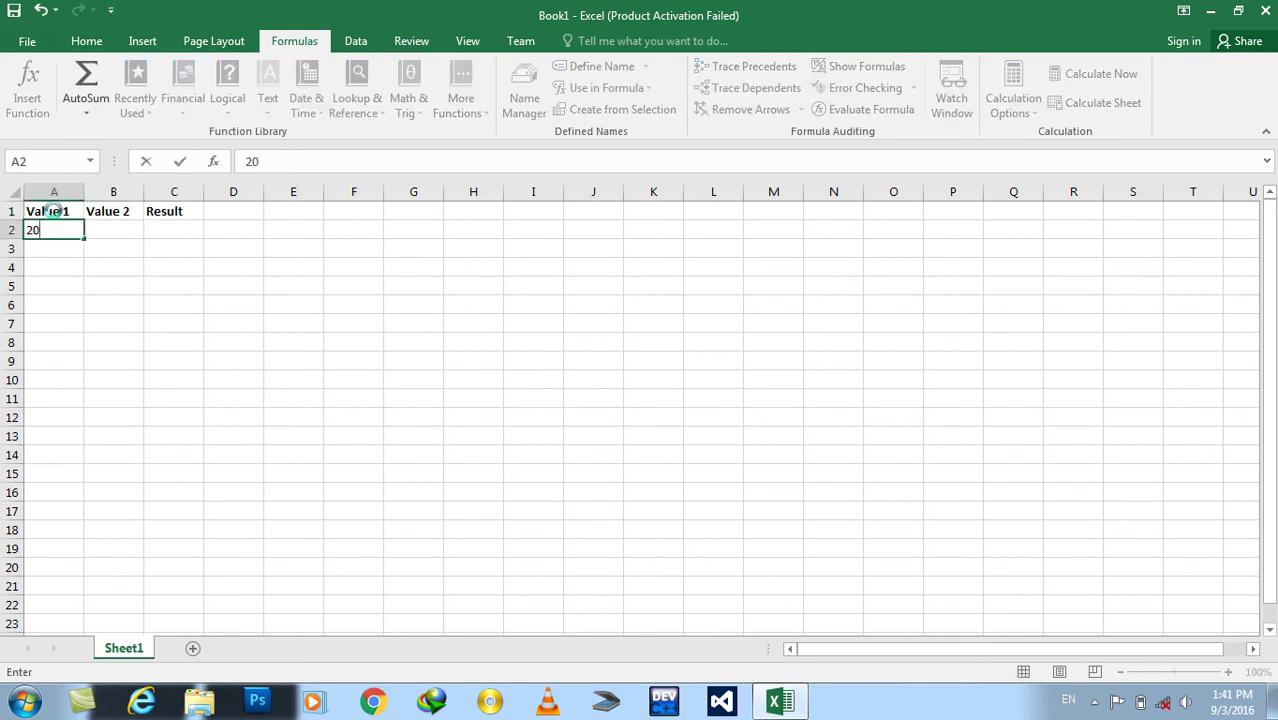
key(Tab)
text(40)
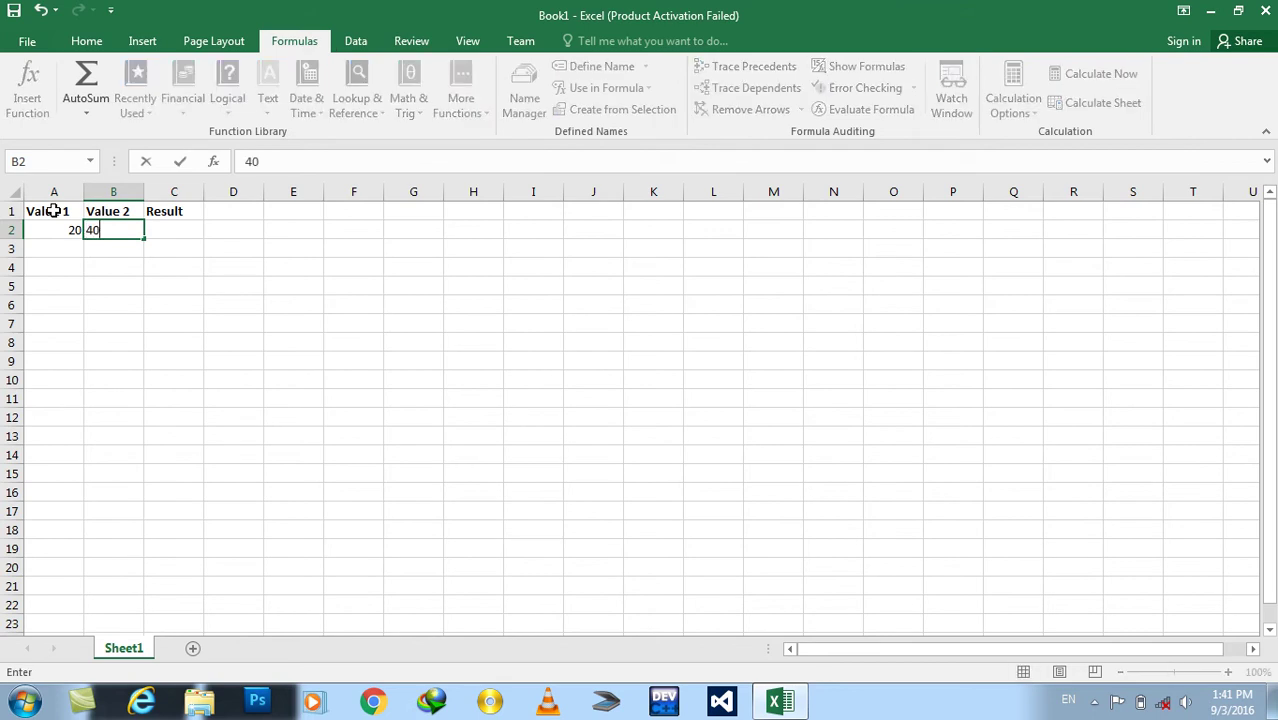
key(Down)
Begin an =AND( formula in Result cell C2.
key(Up)
key(Right)
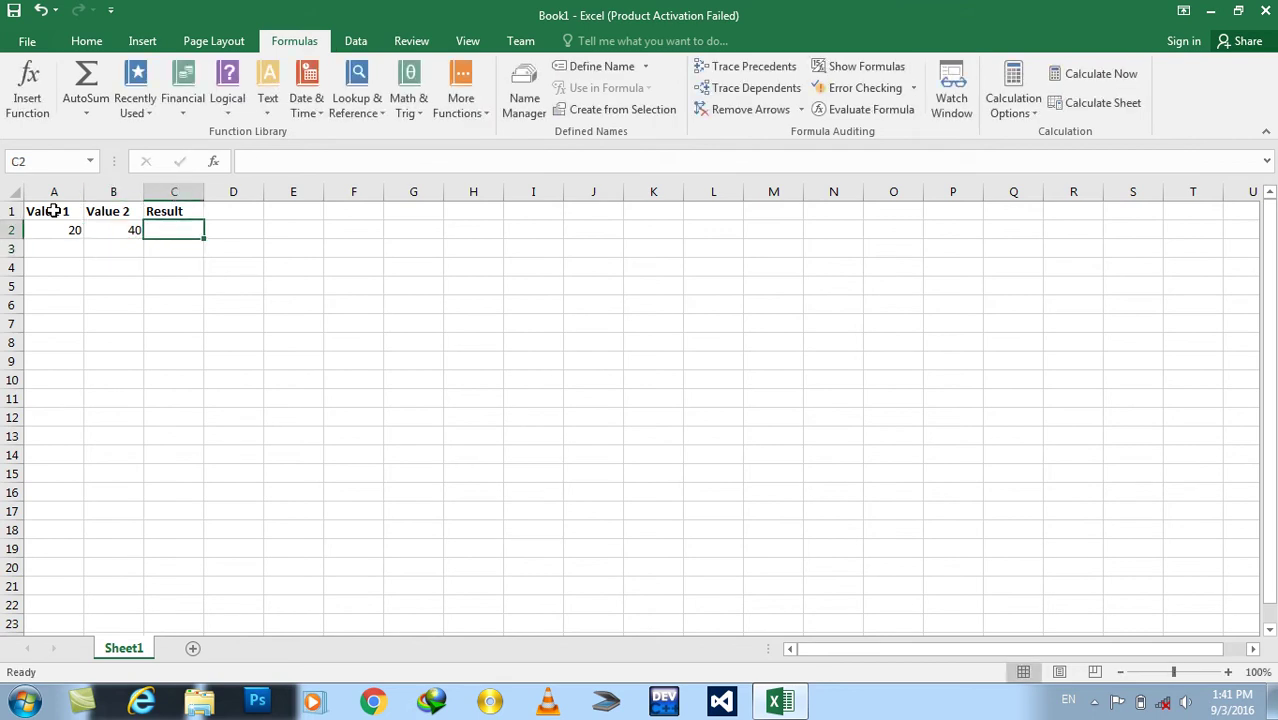
text(=and()
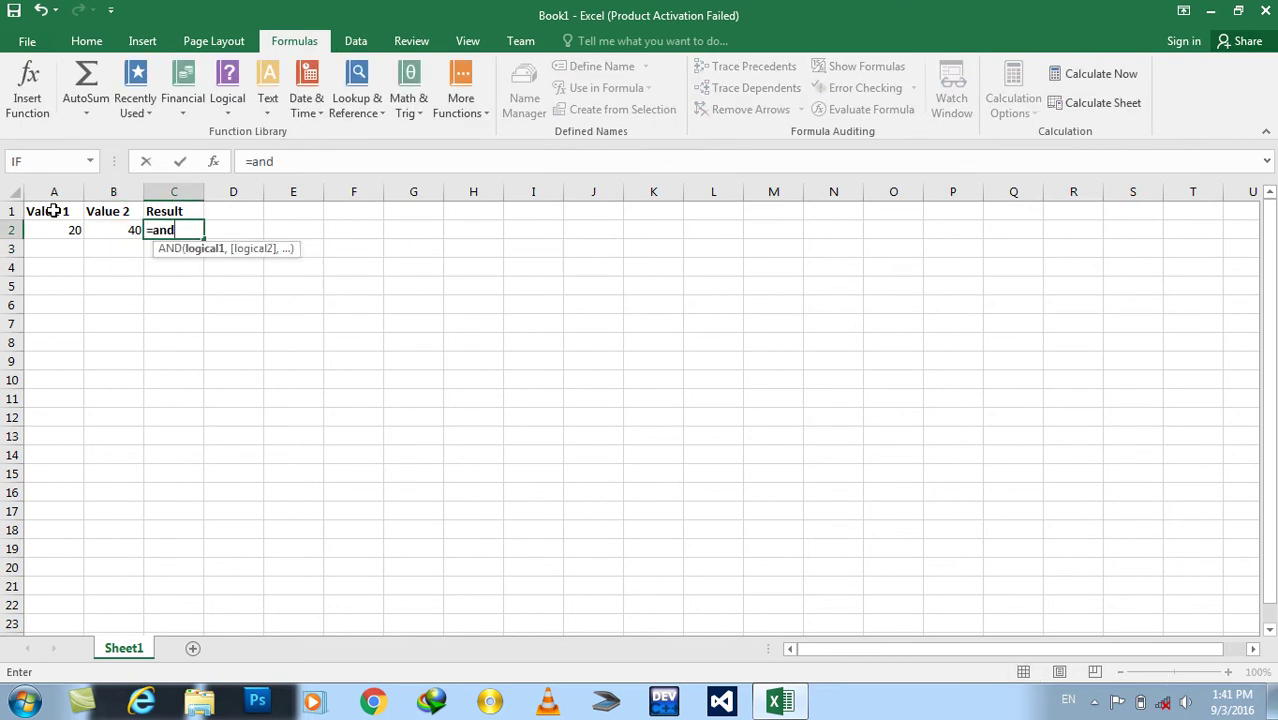
Complete C2 as =AND(A2=20,B2=40) and commit it, giving TRUE.
click(57, 230)
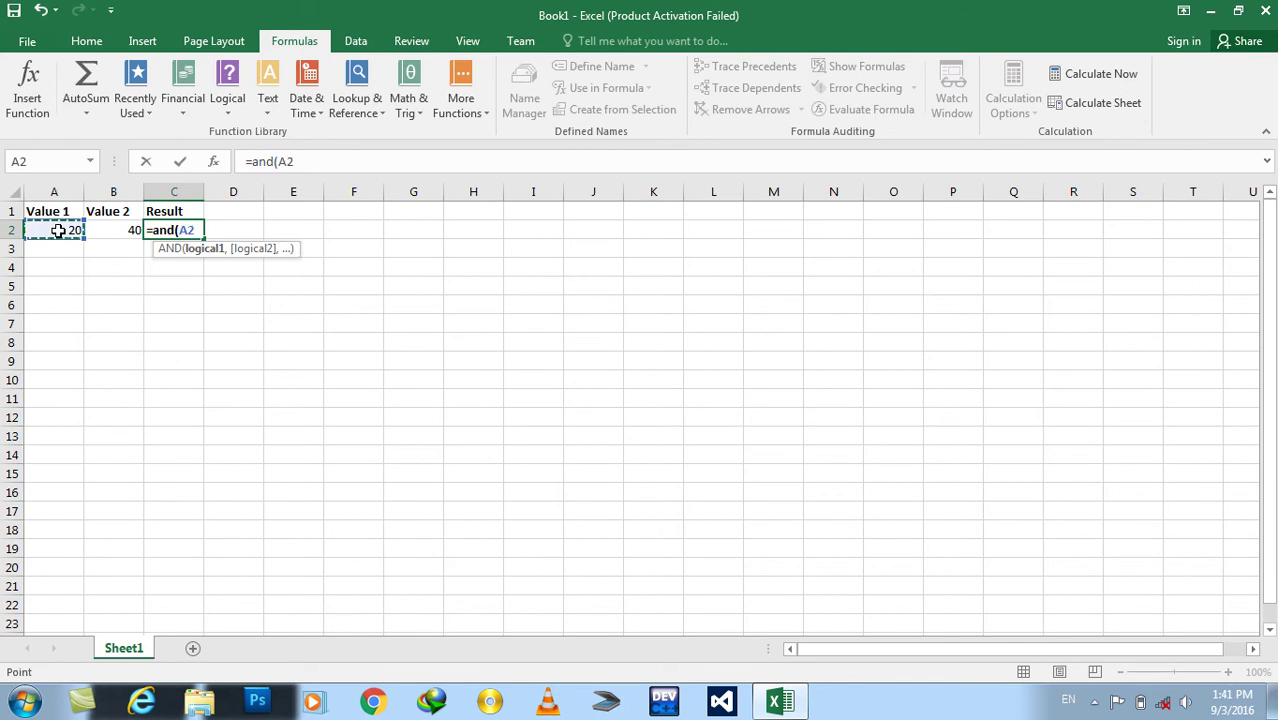
text(=20)
text(,)
click(104, 230)
text(=40)
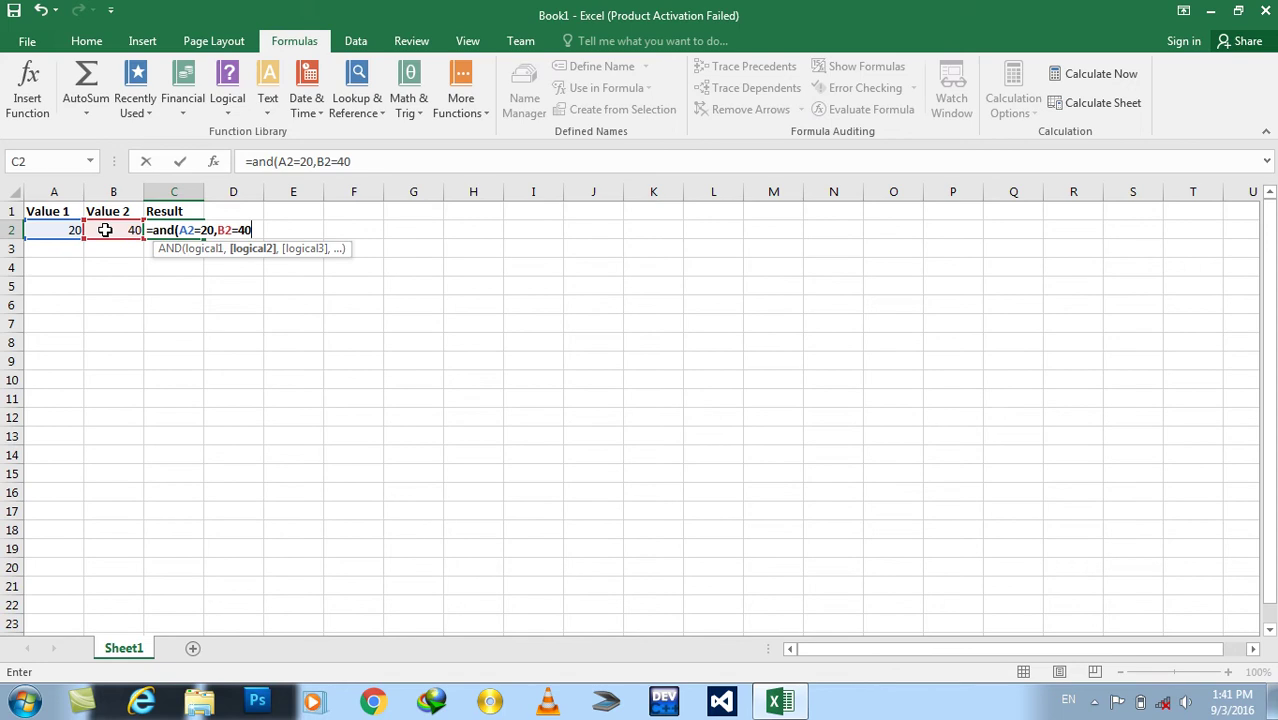
text())
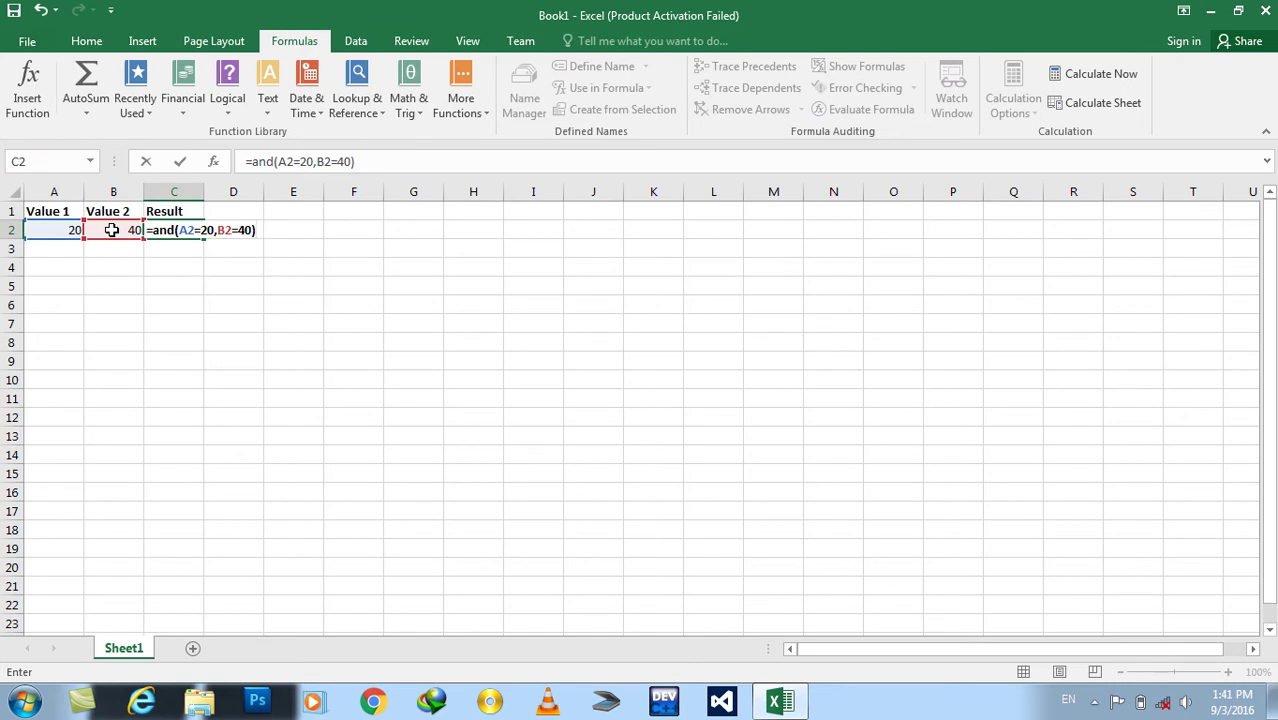
key(Return)
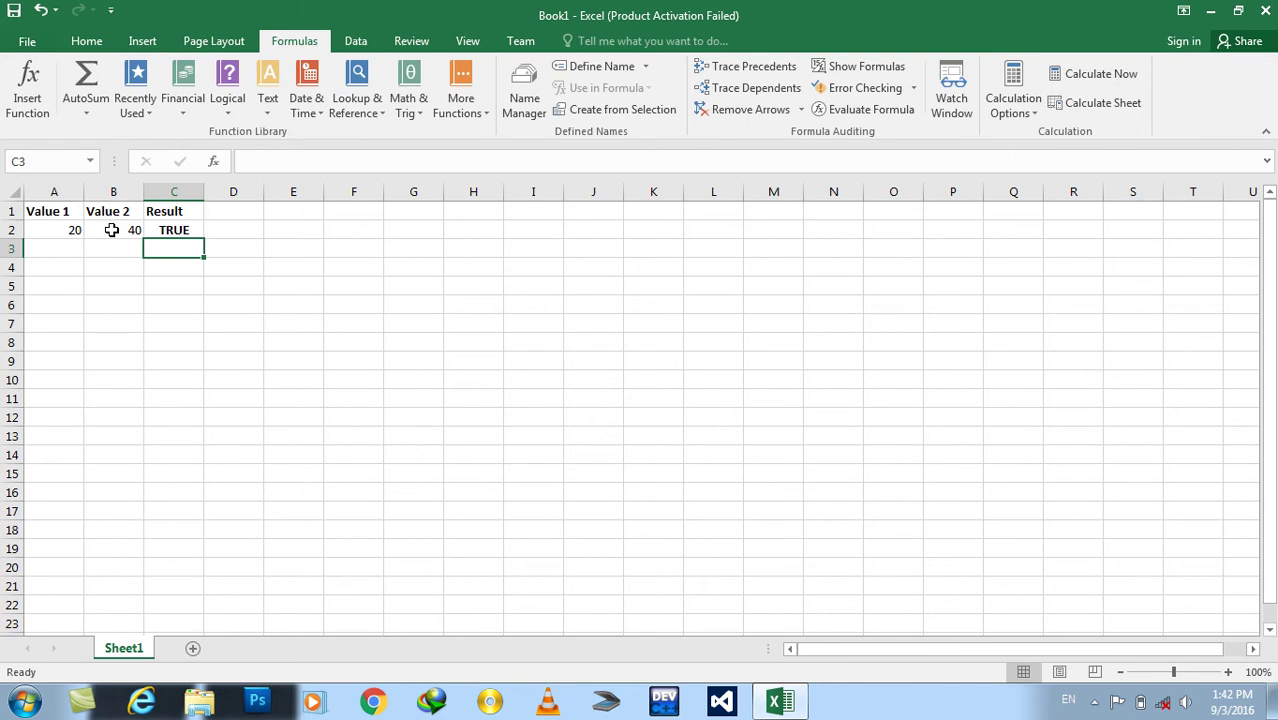
Fill the 20 and 40 values down into rows 3 and 4.
drag(112, 230, 54, 248)
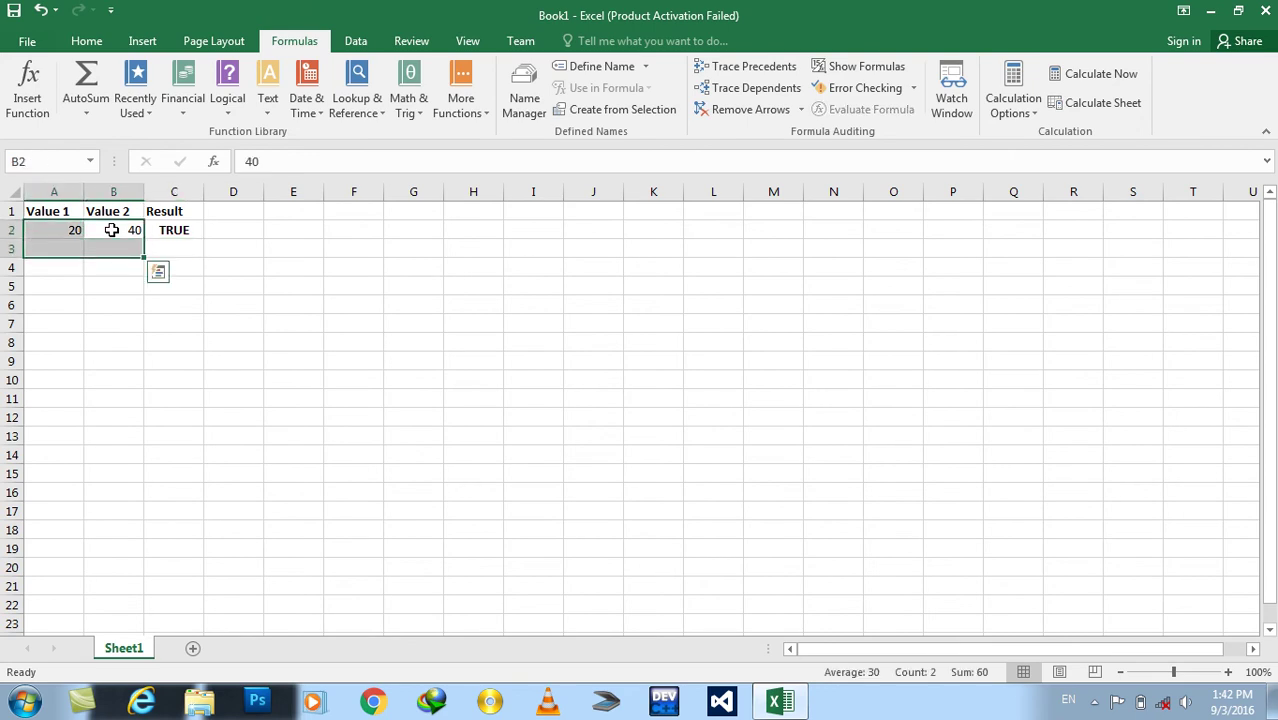
key(shift+Down)
key(ctrl+d)
key(Right)
key(Down)
Enter =AND(A3=30,B3=40) in C3.
text(=)
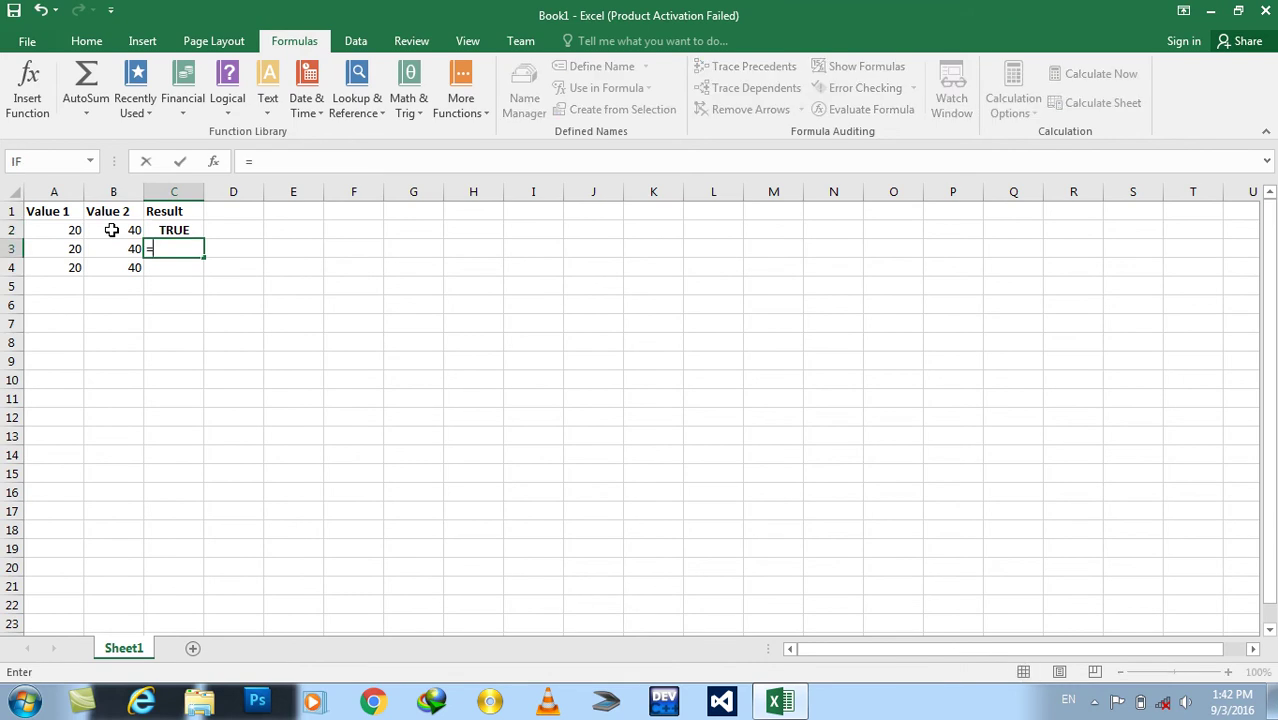
text(and()
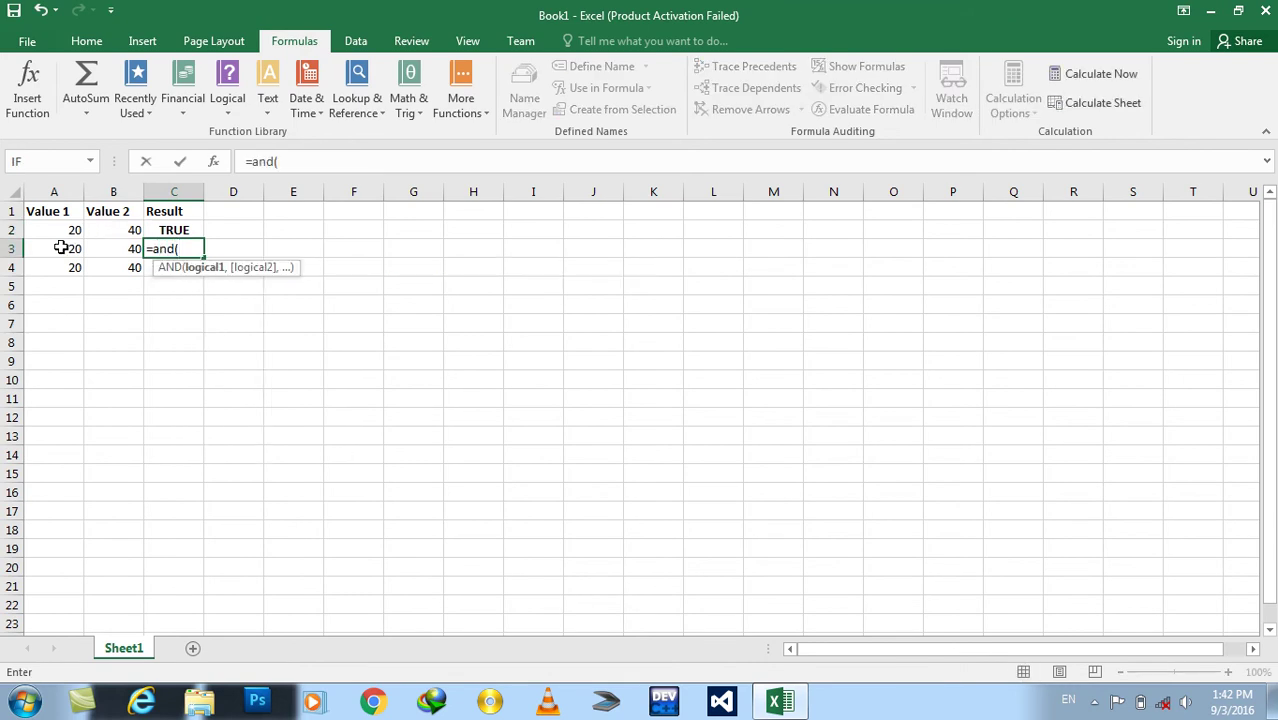
click(60, 248)
text(=)
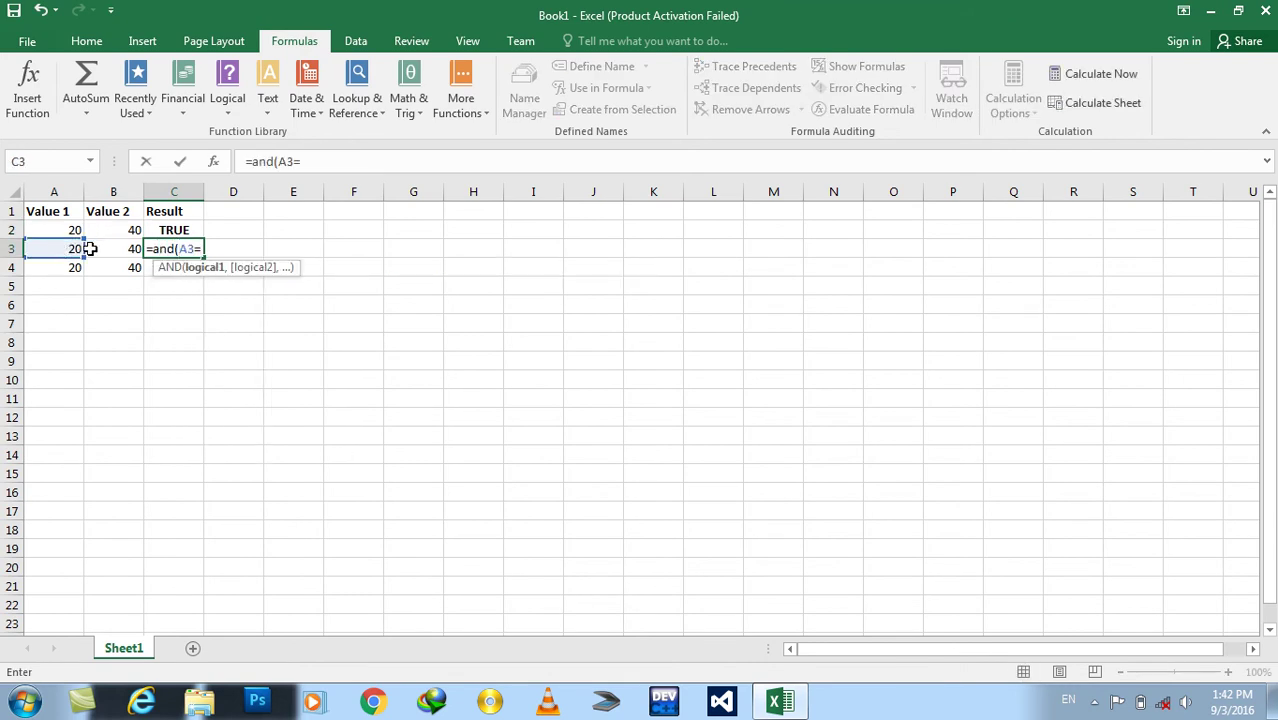
click(106, 248)
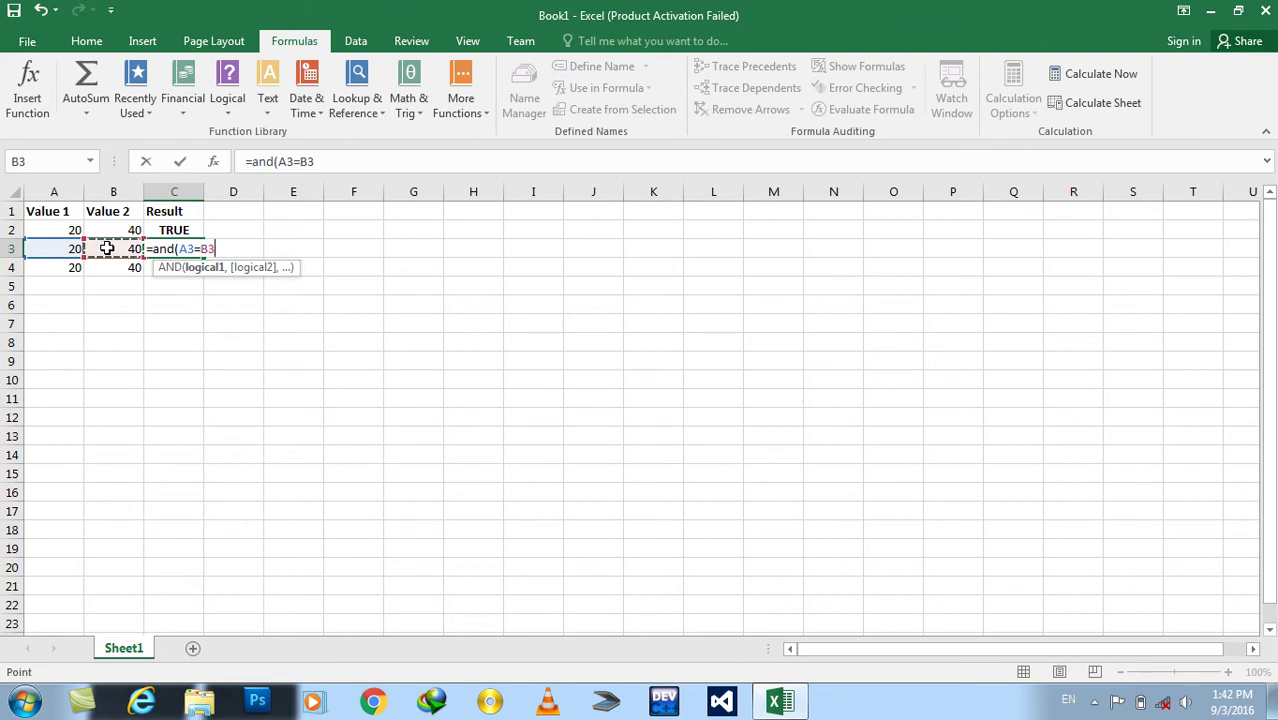
key(BackSpace)
key(BackSpace)
key(BackSpace)
text(30,)
click(110, 249)
text(=40)
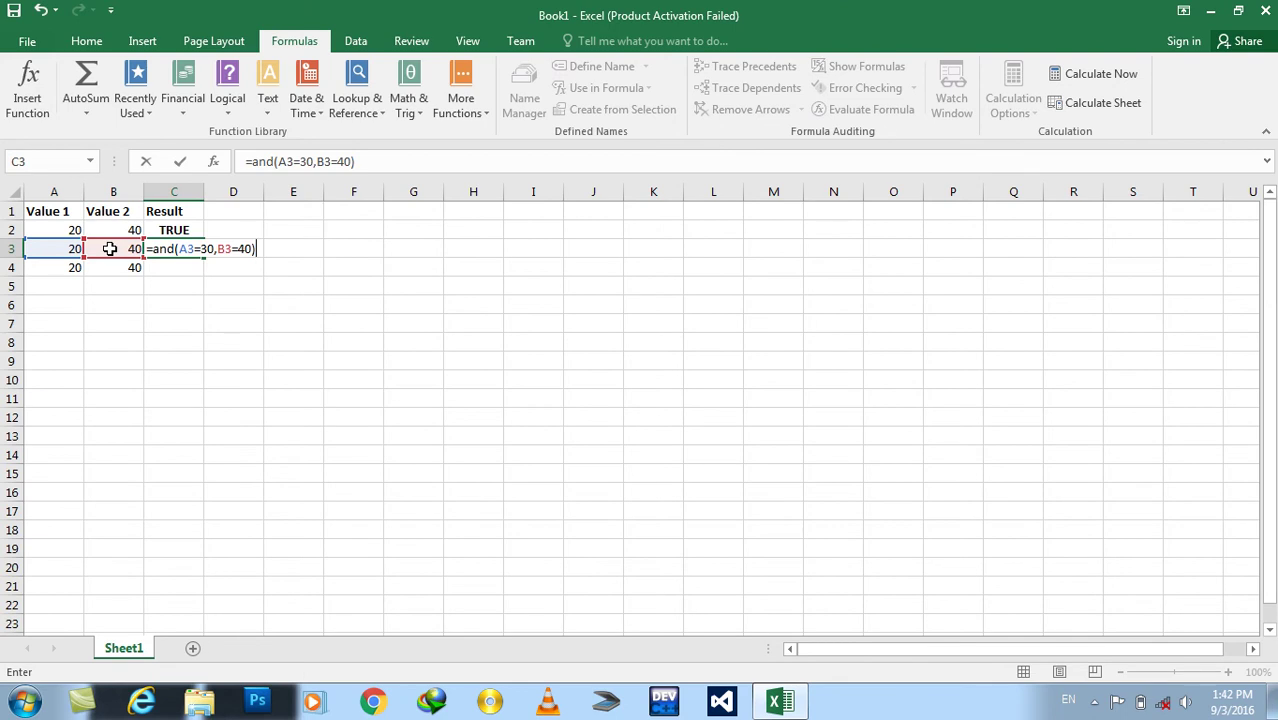
key(Return)
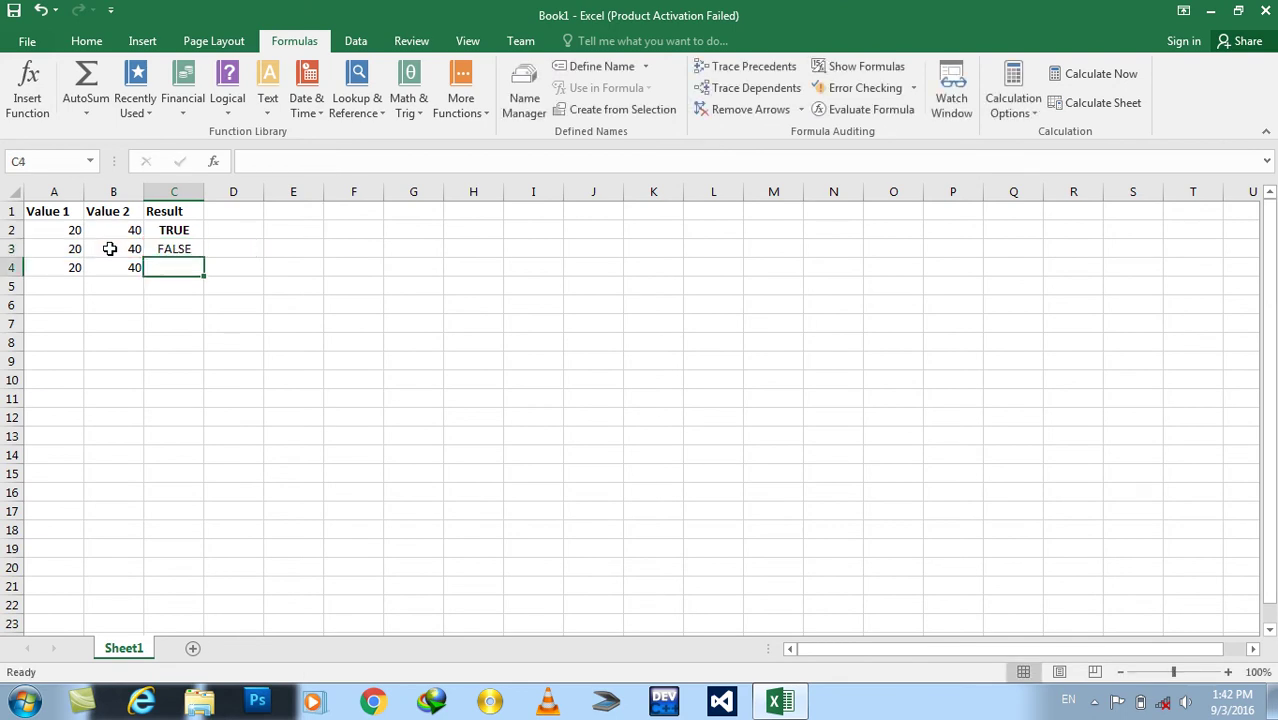
Enter =AND(A4=20,B4=20) in C4, returning FALSE.
key(Up)
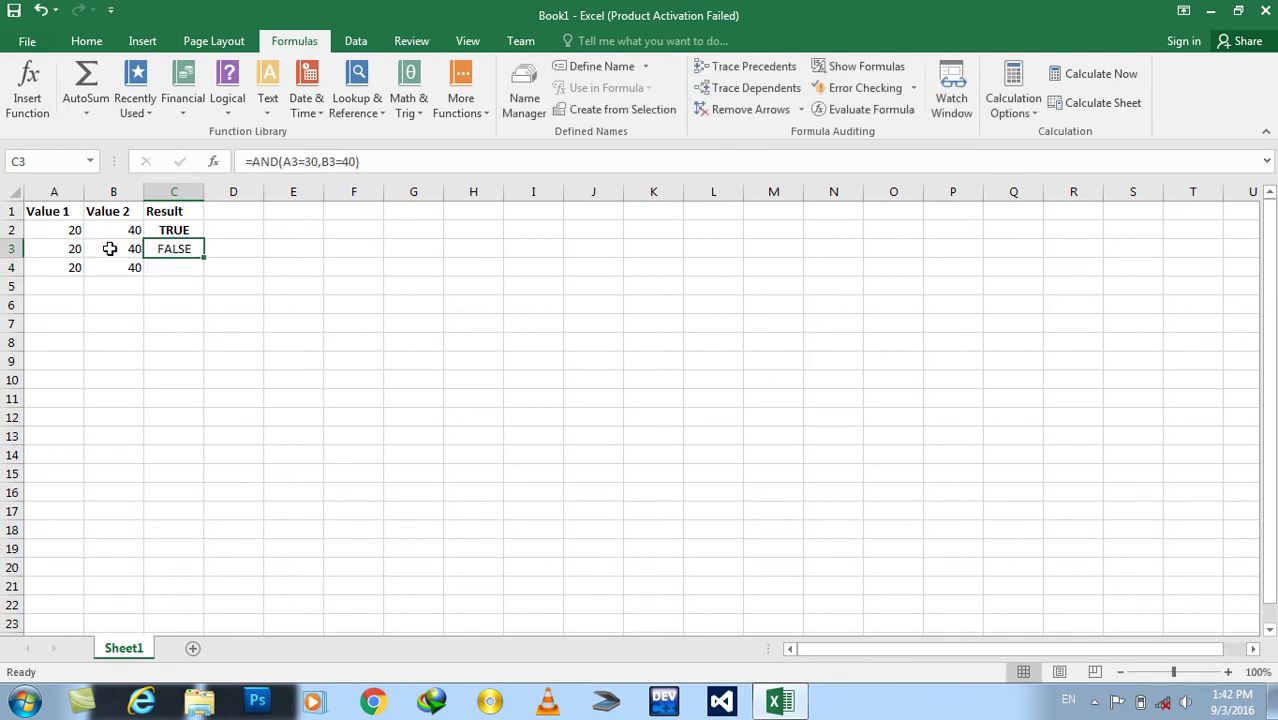
key(Down)
text(=and()
click(72, 264)
text(=20,)
click(99, 268)
text(=20))
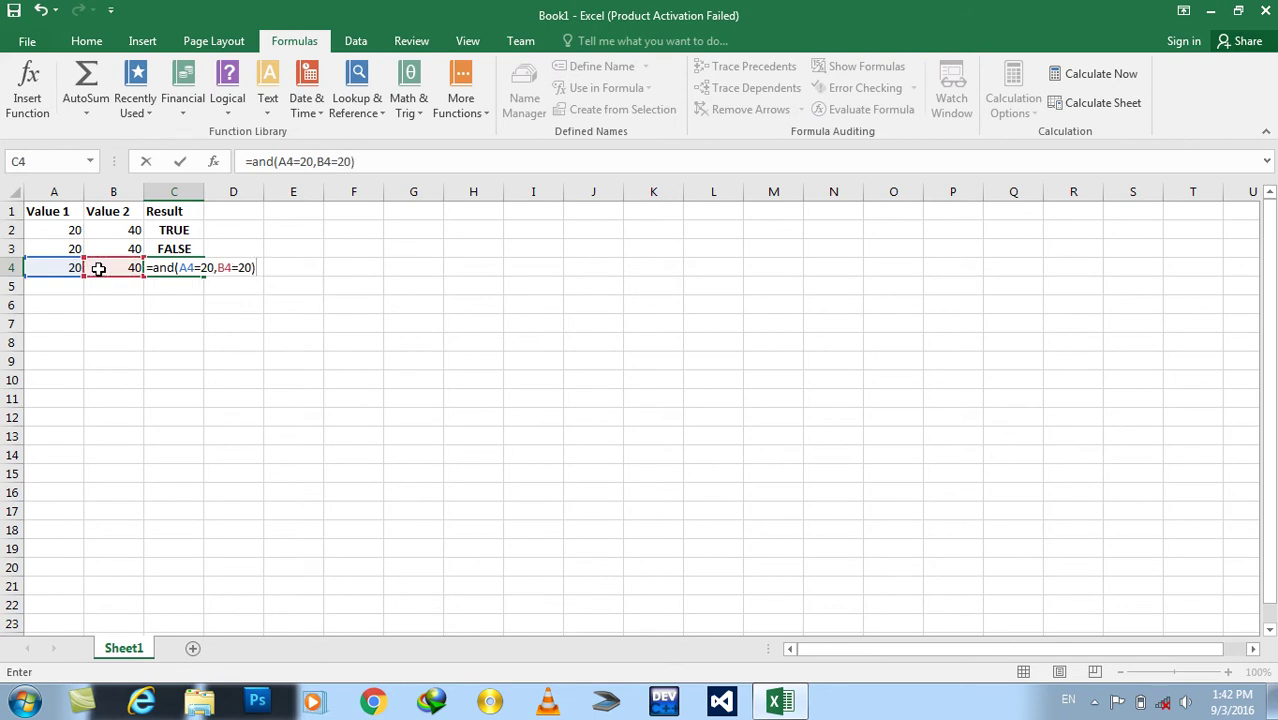
key(Return)
Copy the row 4 values 20 and 40 down into row 5 with Ctrl+D.
key(Up)
key(Down)
key(Left)
key(Up)
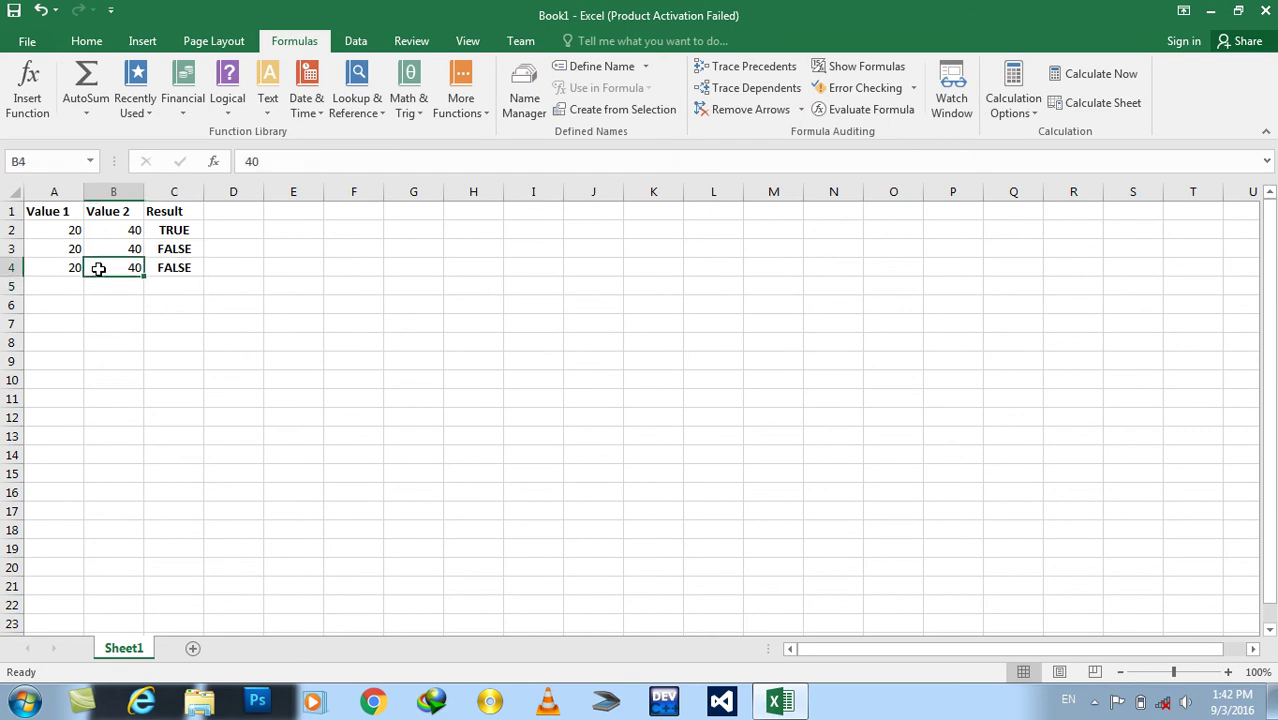
key(shift+Left)
key(shift+Down)
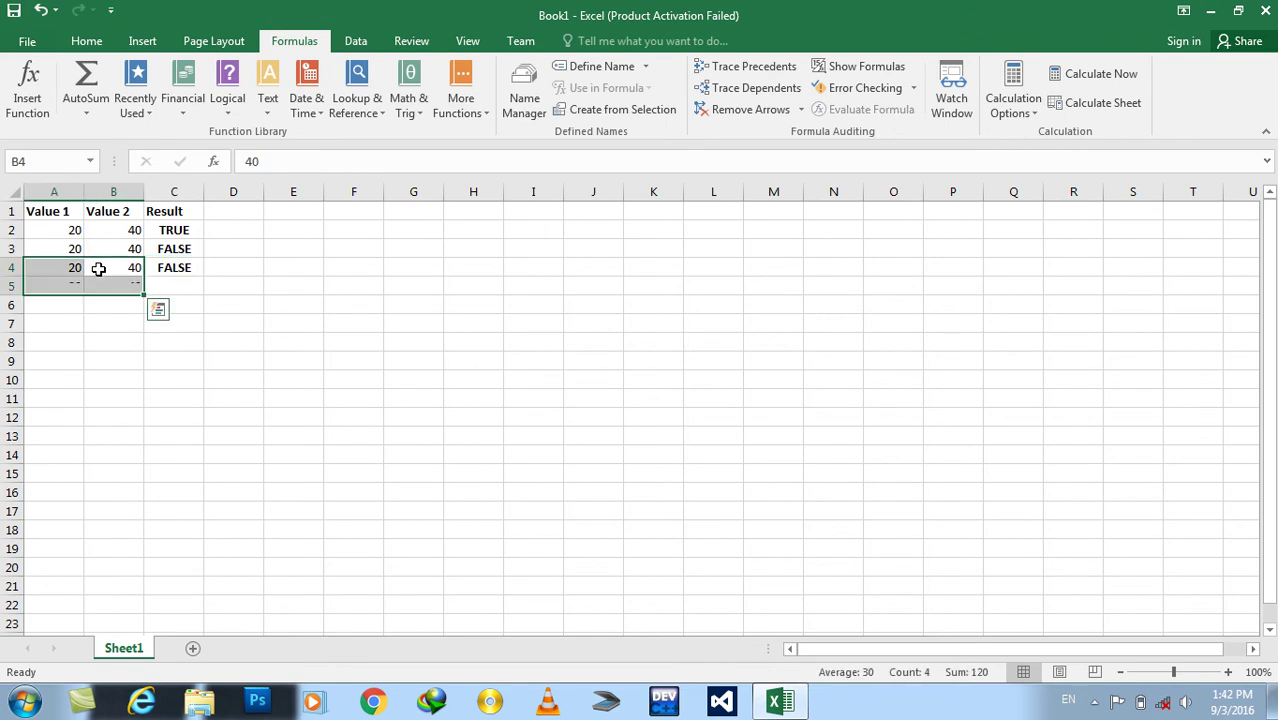
key(ctrl+d)
Enter =AND(A5=B5,B5=A5) in C5, returning FALSE.
key(Right)
key(Down)
text(=and()
click(68, 287)
text(=)
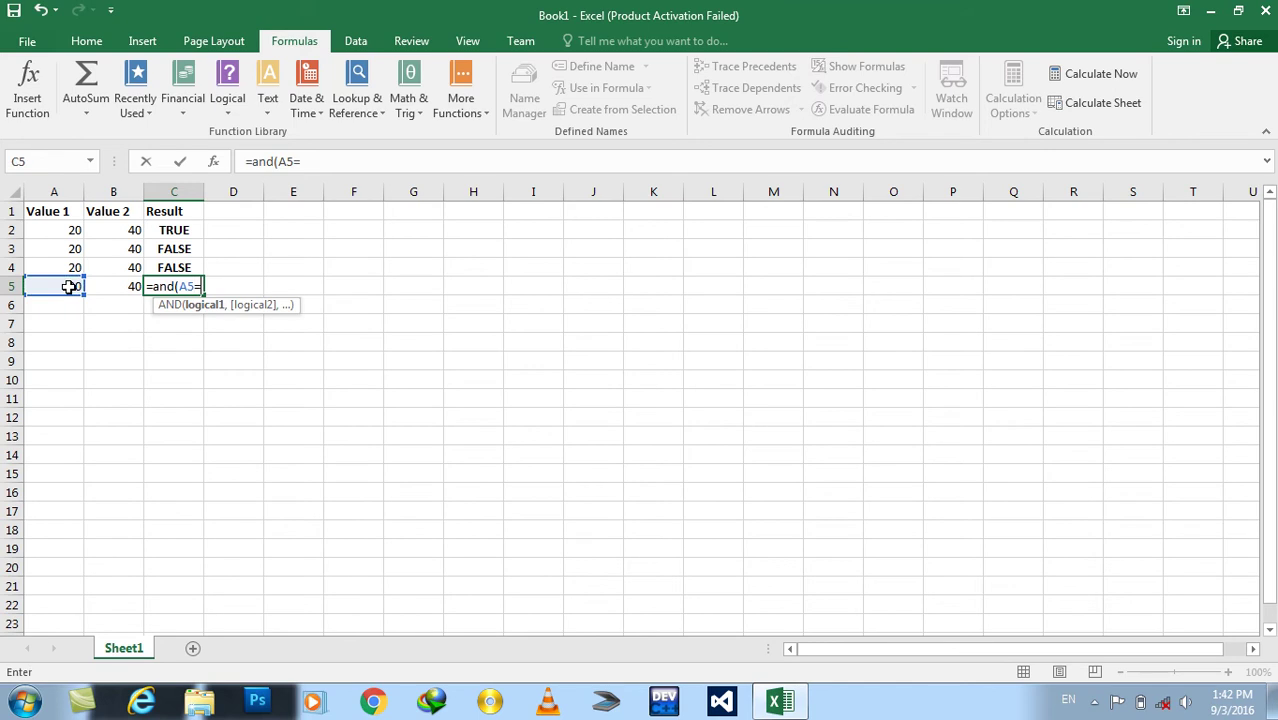
click(104, 288)
text(,)
click(120, 288)
text(=)
click(75, 287)
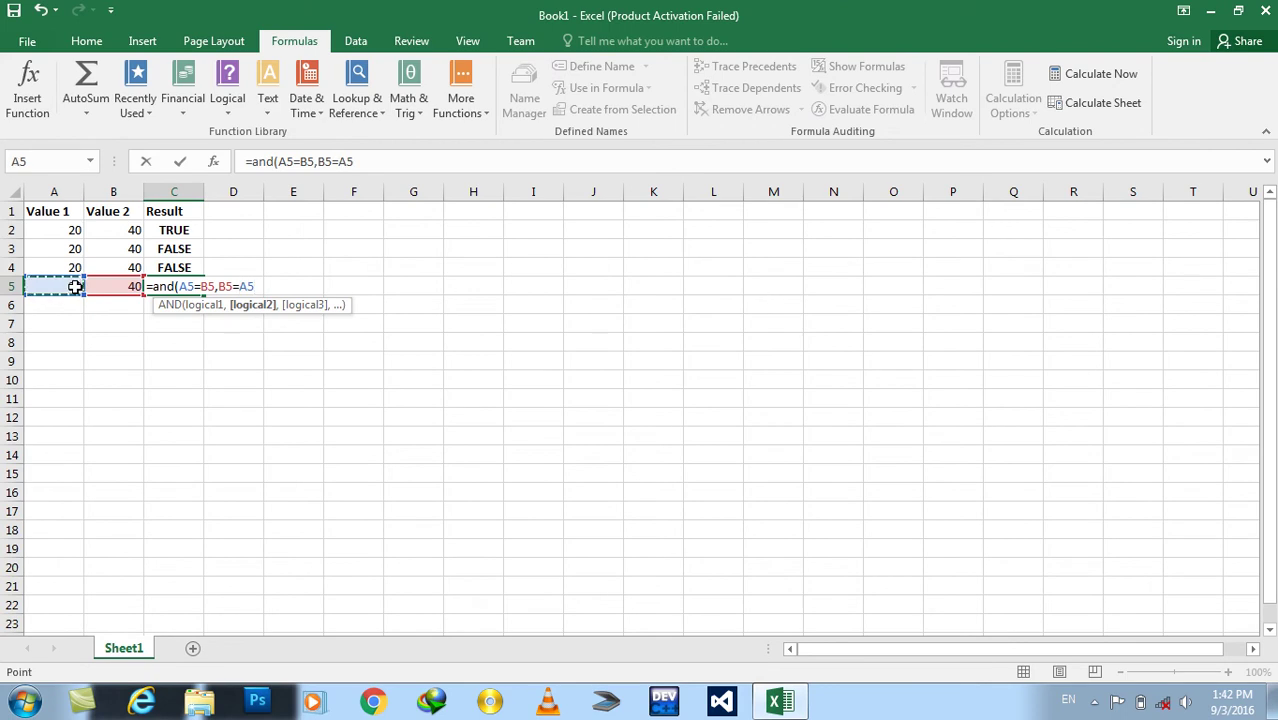
key(Return)
key(Up)
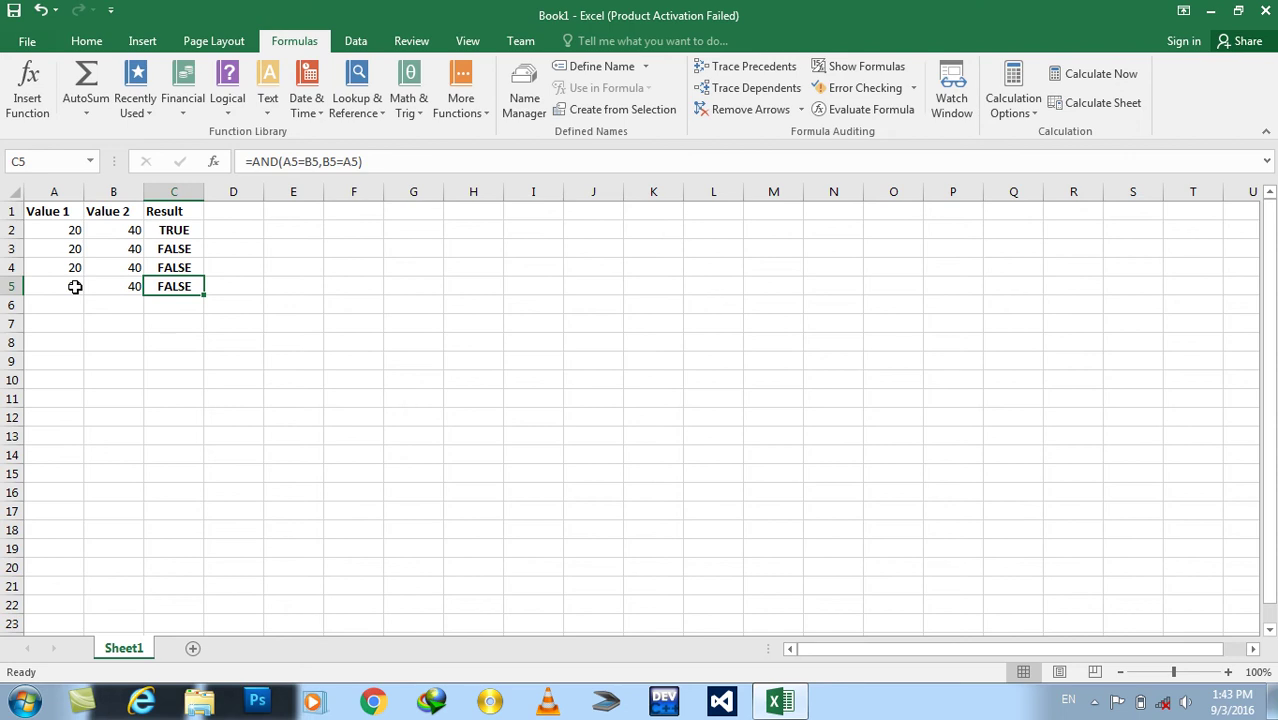
Enter headers EmpName and Post in H1 and I1, discarding a stray entry.
click(457, 216)
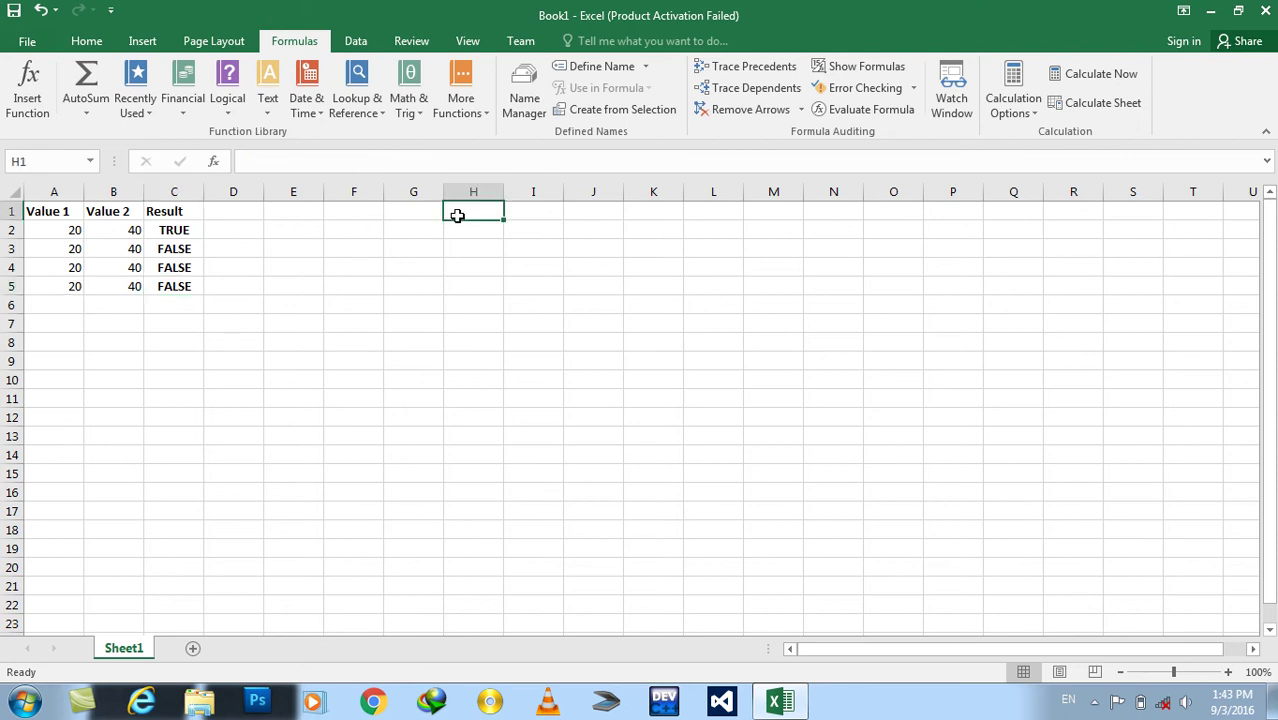
text(EmpName)
key(Tab)
text(Post)
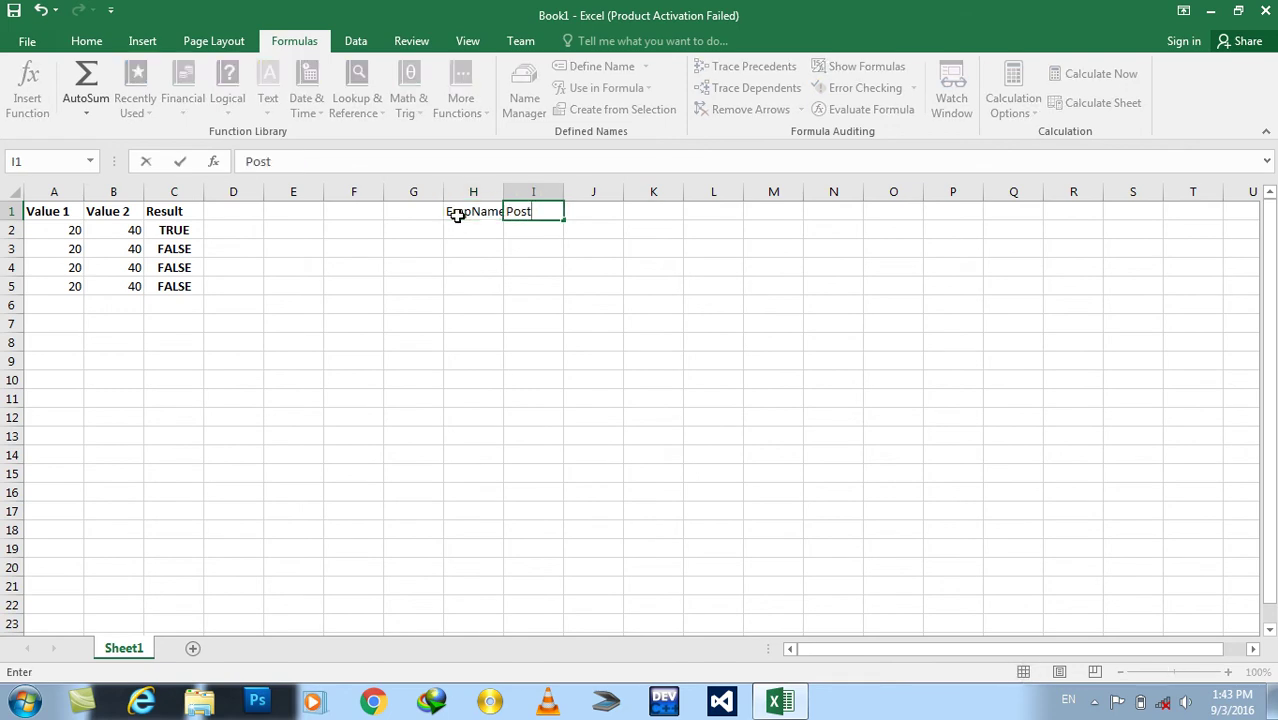
key(Return)
text(Sa)
key(Escape)
key(Up)
key(Right)
Add headers Salary, Garde, Performance and Attendence across J1:M1.
text(Salary)
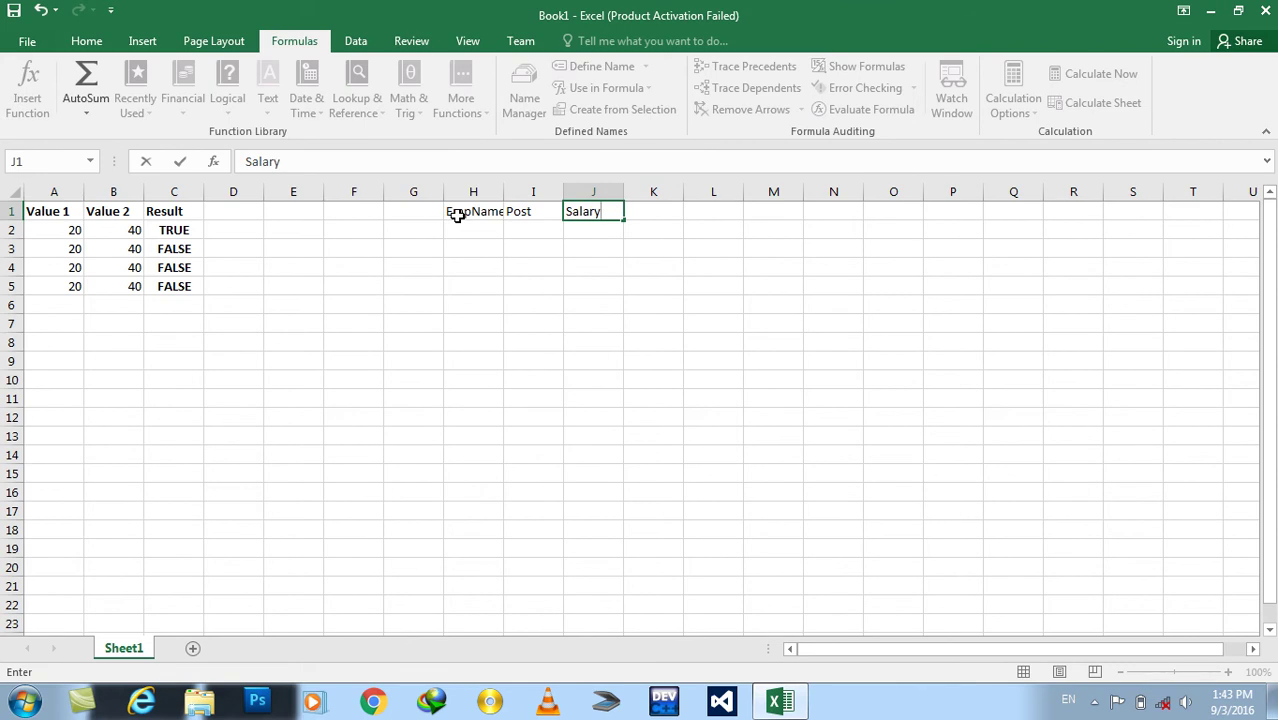
key(Tab)
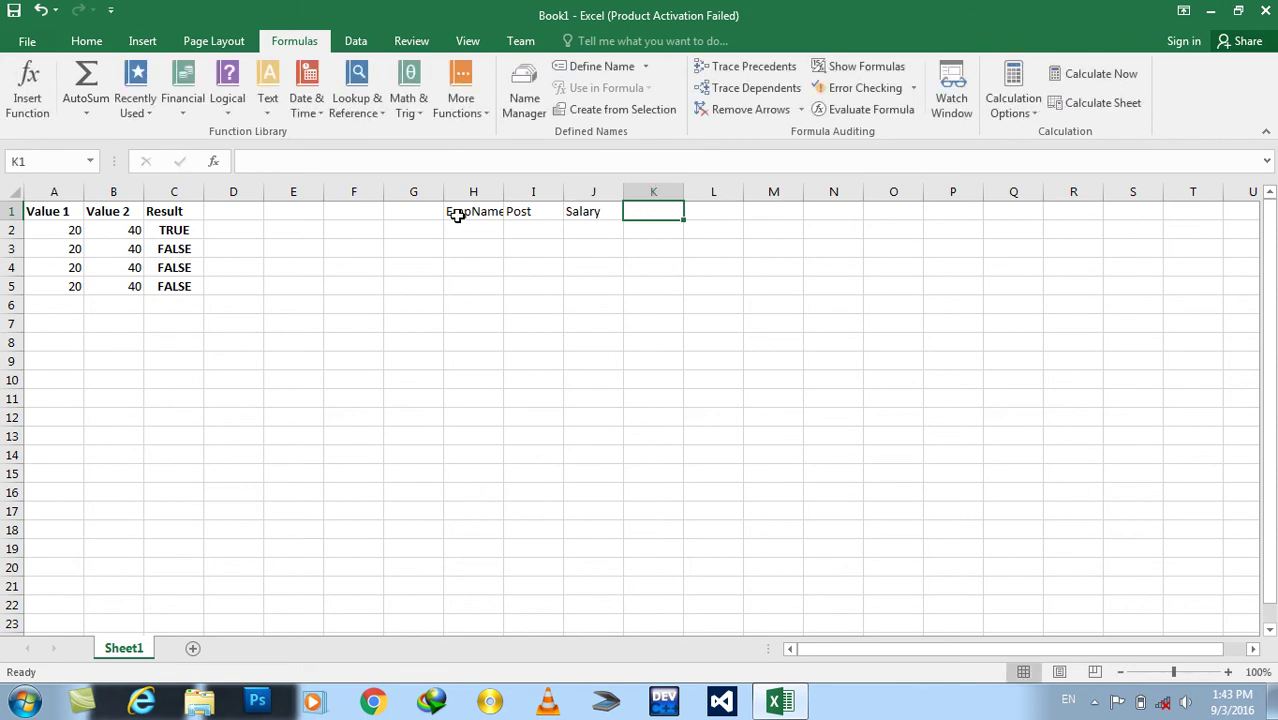
text(Garde)
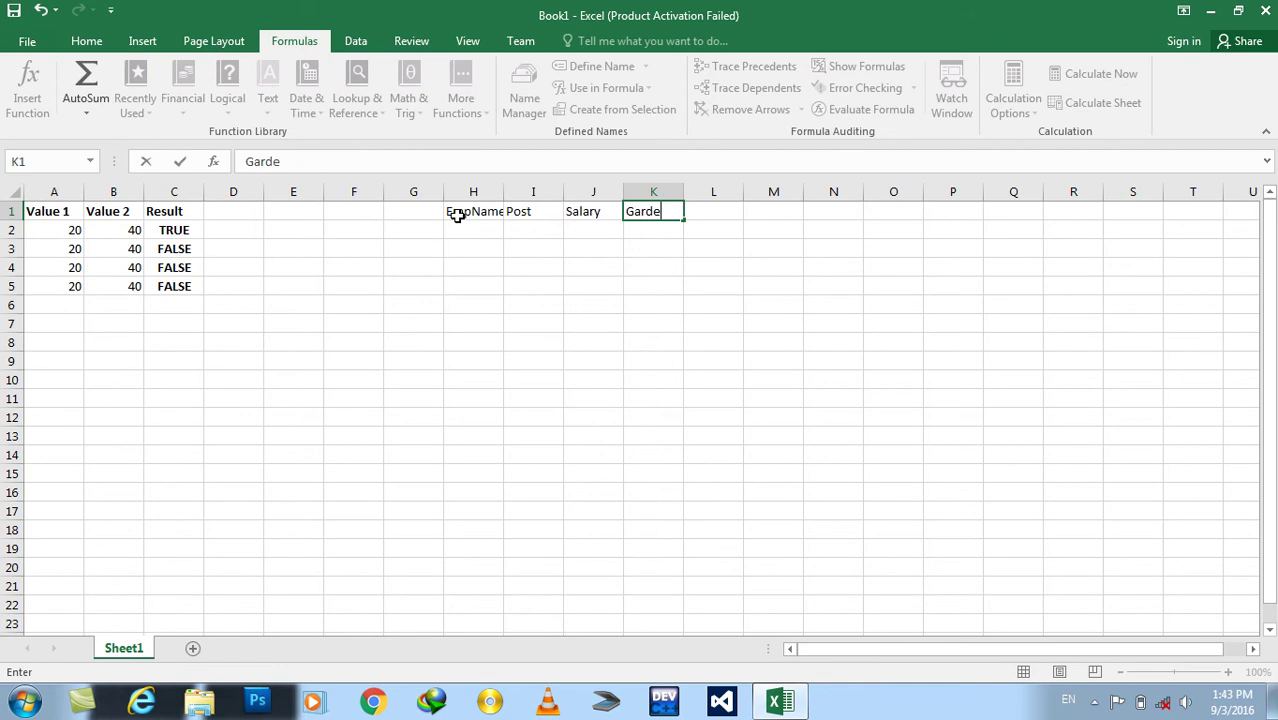
key(Tab)
text(Perform)
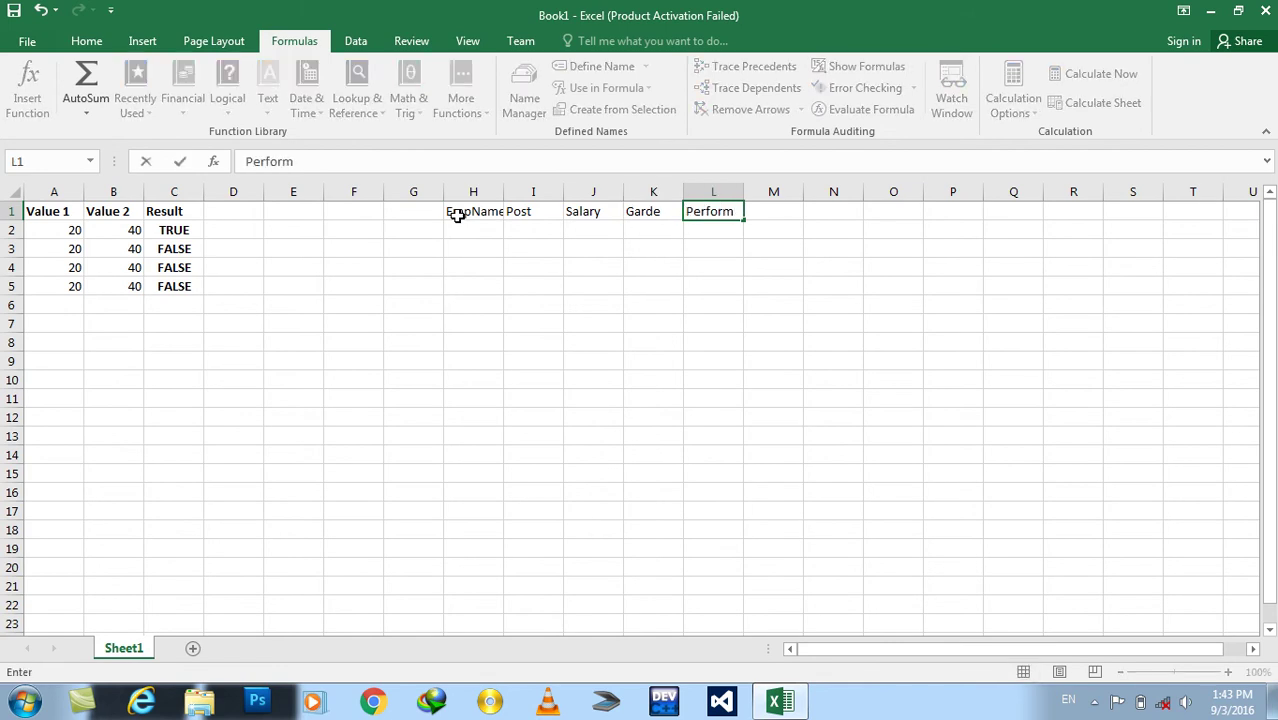
text(ance)
key(Tab)
text(Attendence)
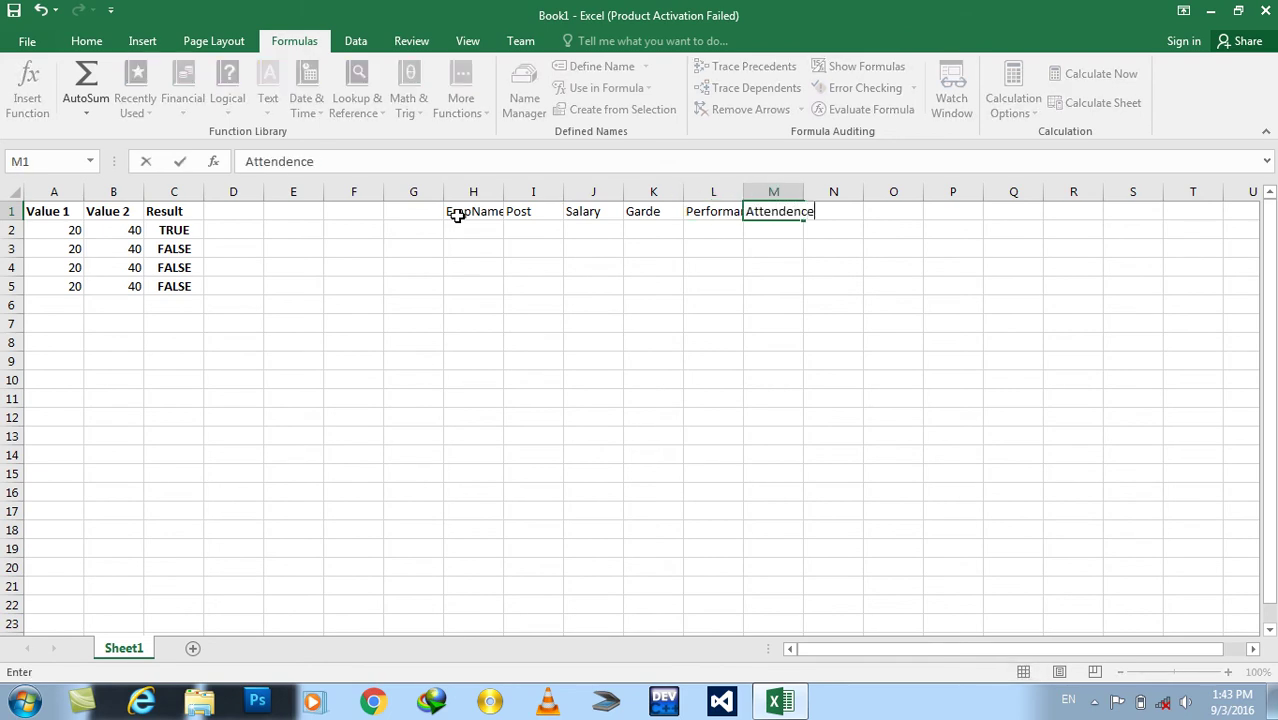
key(Return)
Autofit columns L and M, add a Promotion header in N1, and autofit column N.
double_click(742, 188)
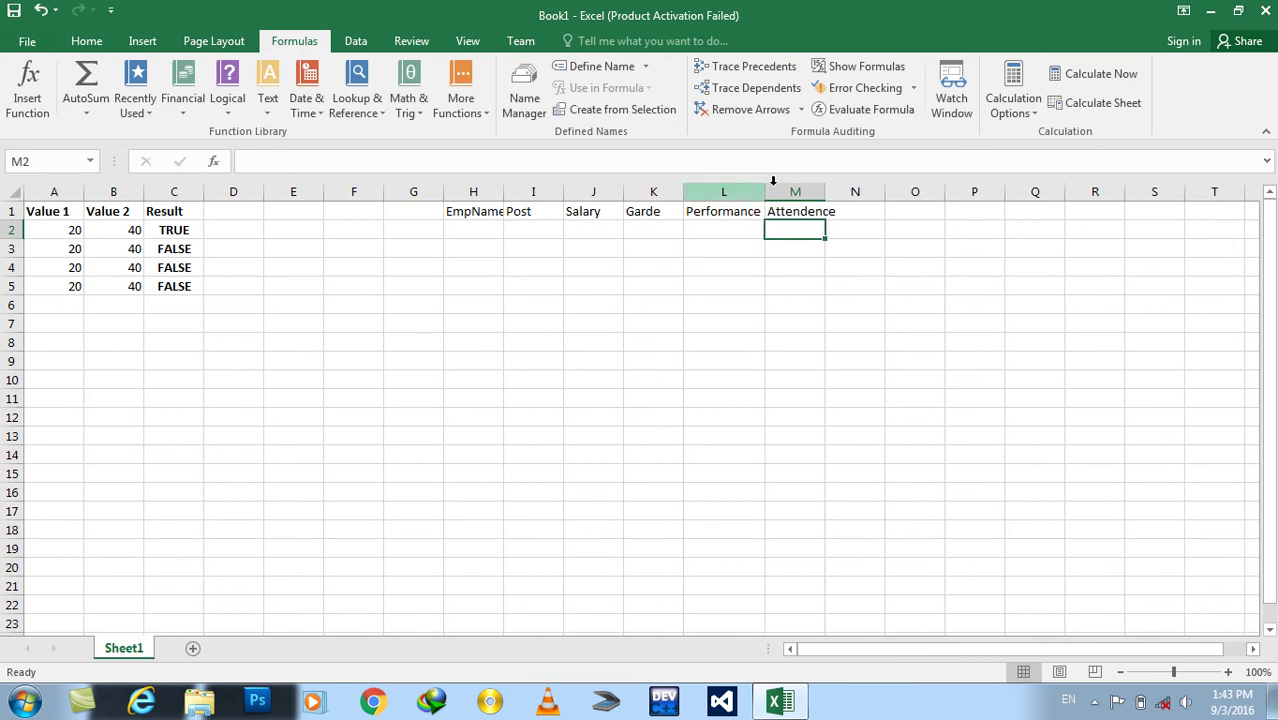
double_click(825, 190)
click(858, 211)
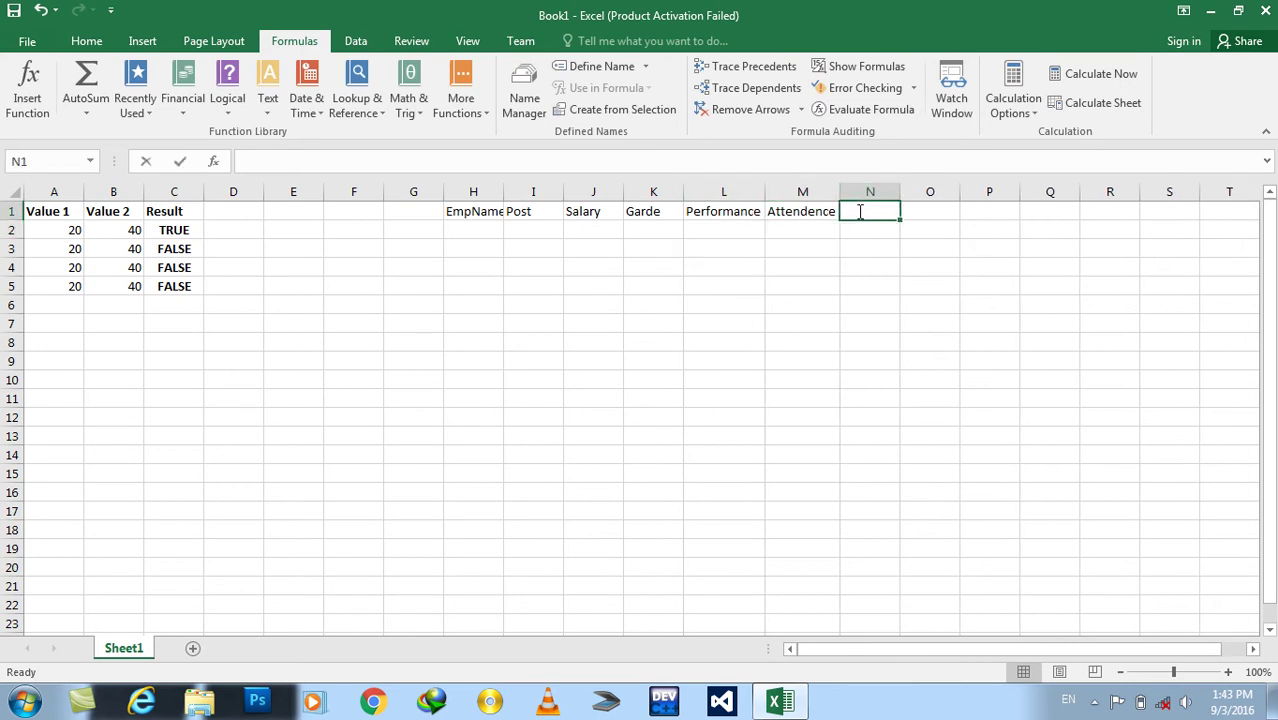
text(Promotioo)
key(BackSpace)
text(n)
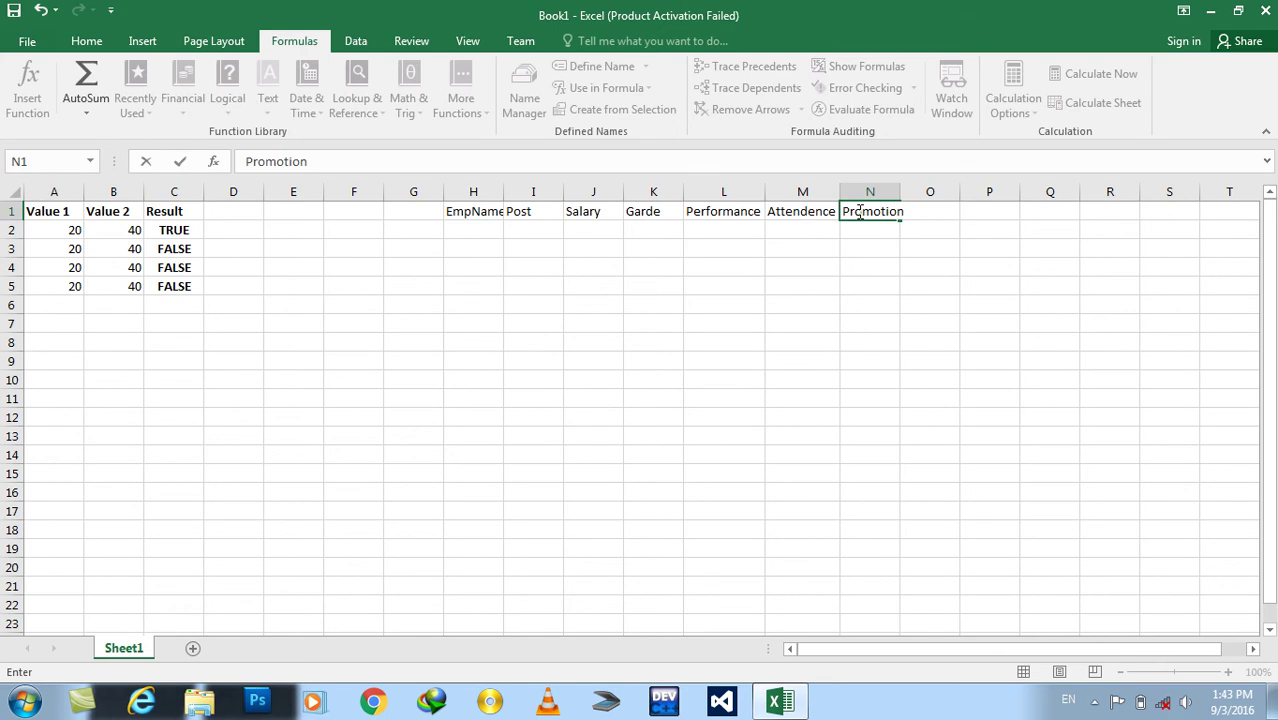
key(Return)
key(Right)
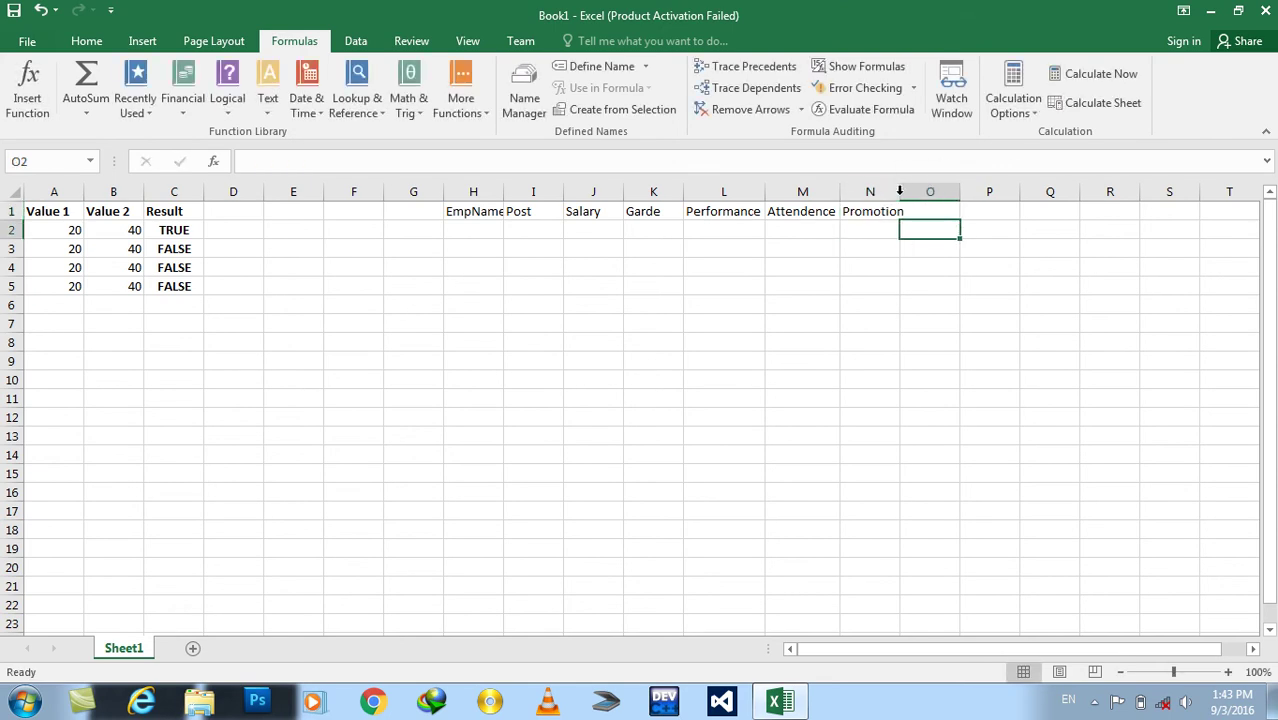
double_click(899, 192)
Change N1 to 'Salary Increasement', autofit column N, and bold all headers H1:N1.
click(895, 208)
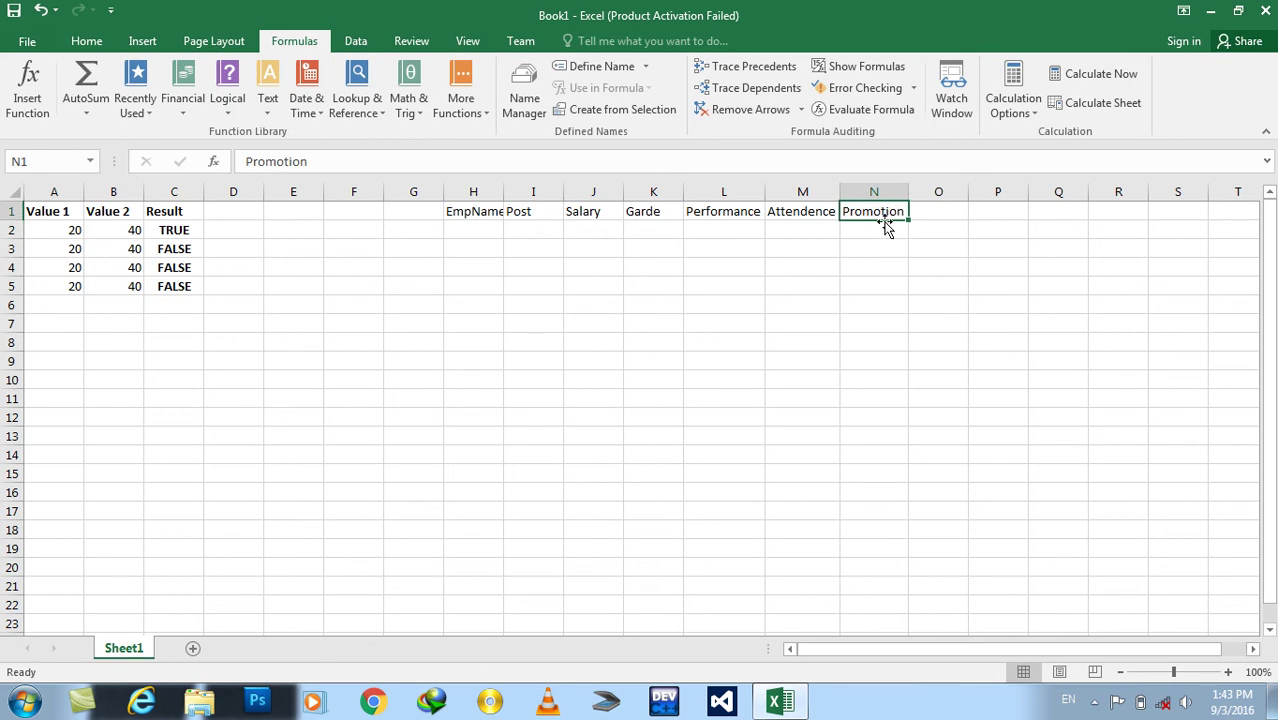
text(Salary Increasement)
key(Return)
click(885, 211)
key(ctrl+b)
double_click(908, 192)
mouse_move(761, 182)
mouse_down()
mouse_move(479, 217)
mouse_move(510, 192)
mouse_up()
key(ctrl+b)
key(ctrl+b)
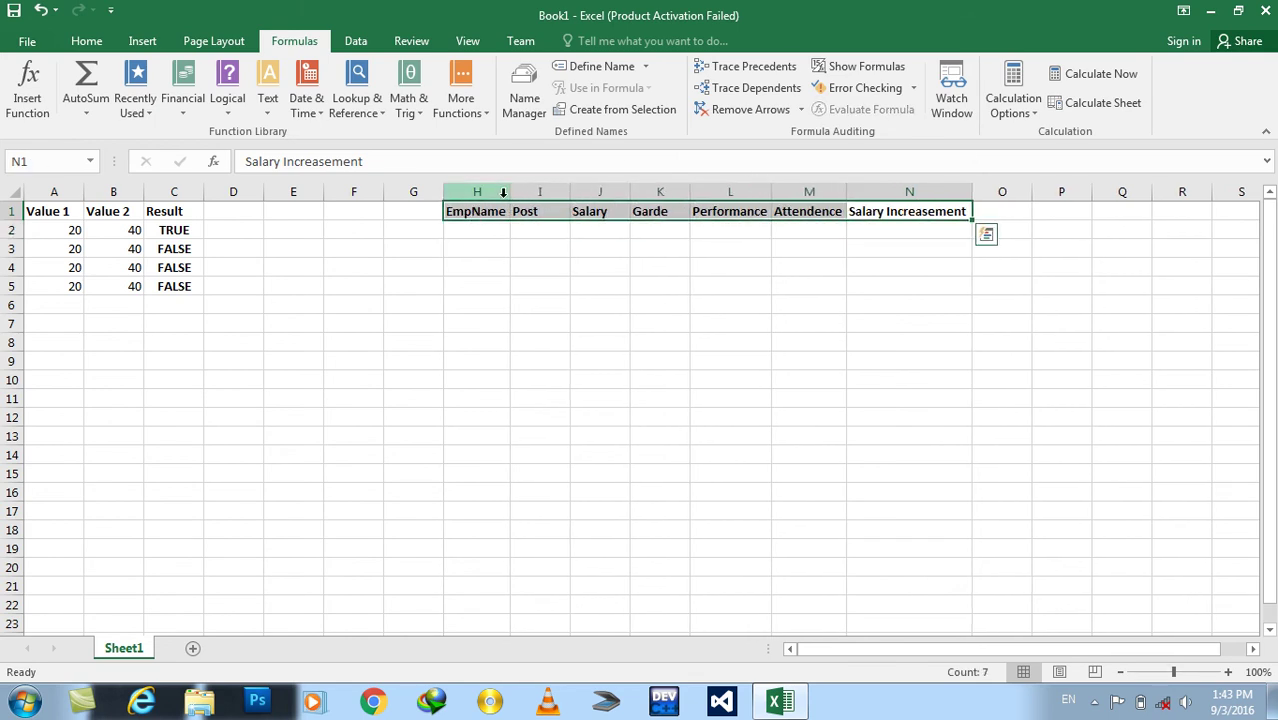
Enter the four employee names down H2:H5.
click(531, 234)
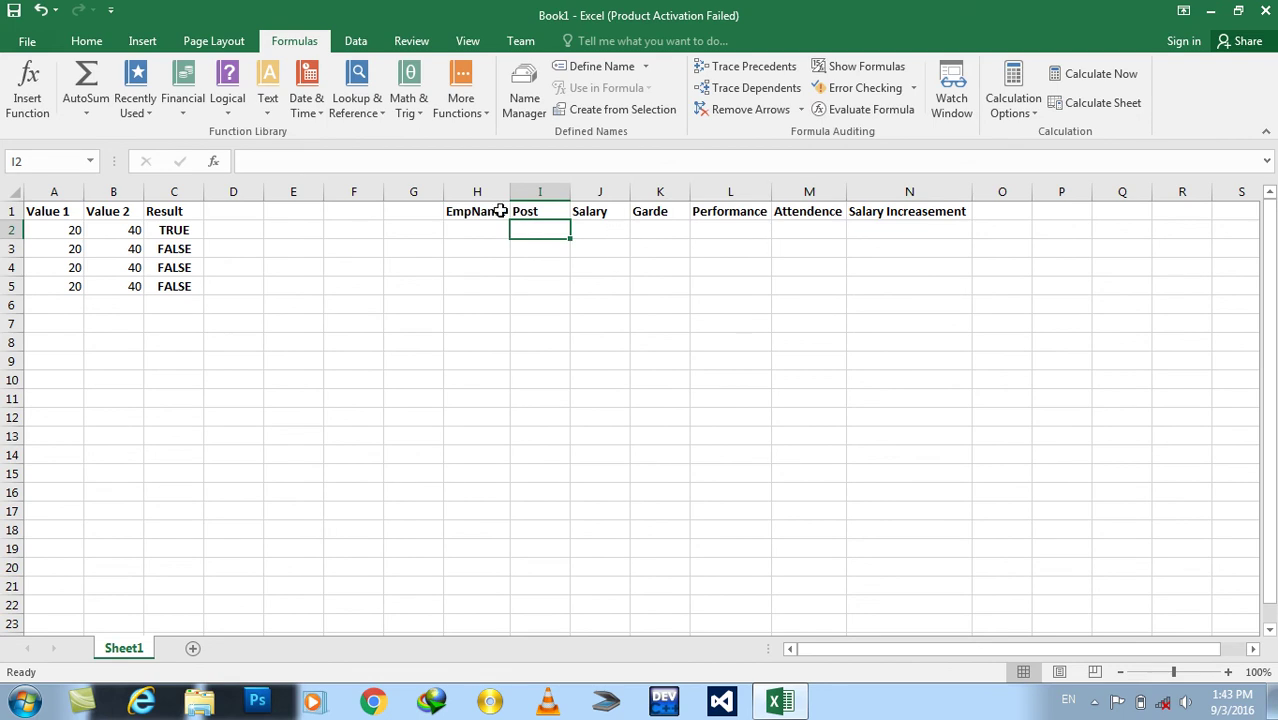
key(Left)
text(Islam)
key(Return)
text(Khan)
key(Return)
text(Jan)
key(Return)
text(Salam)
key(Tab)
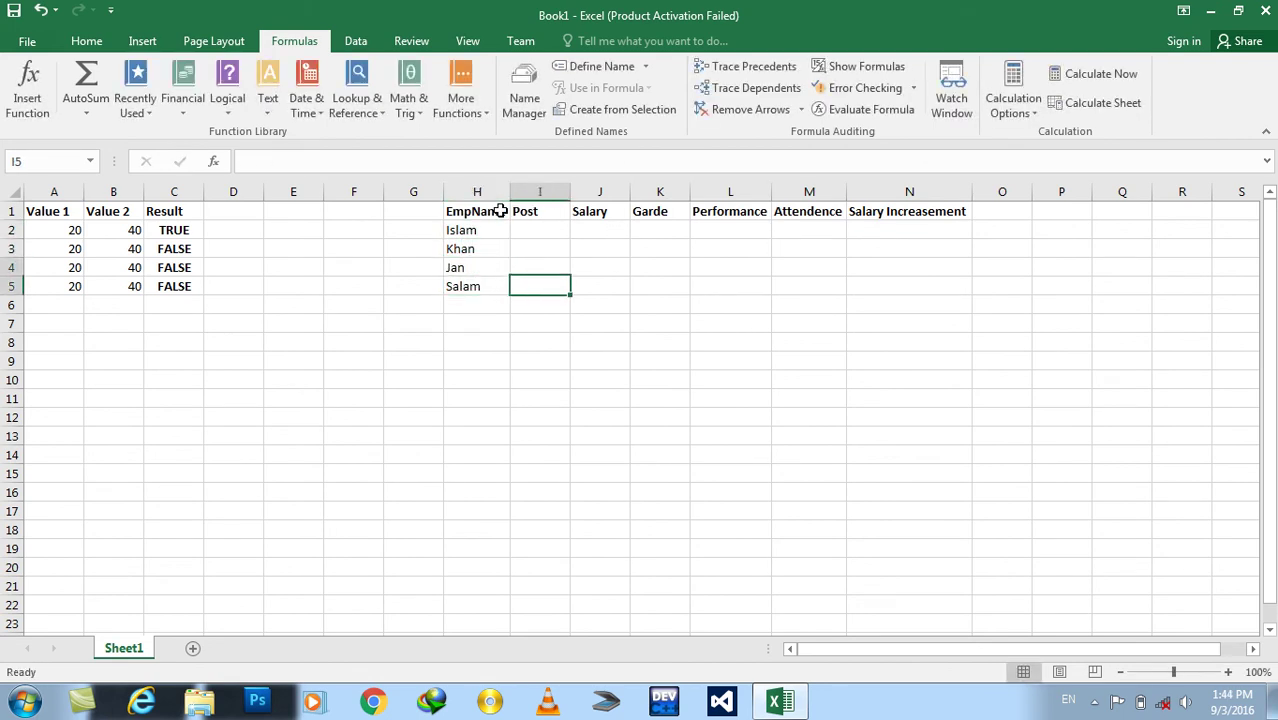
Fill Doctor into every Post cell I2:I5 and 50000 into every Salary cell J2:J5.
key(shift+Up)
key(shift+Up)
key(shift+Up)
text(Dioctor)
key(ctrl+Return)
key(Right)
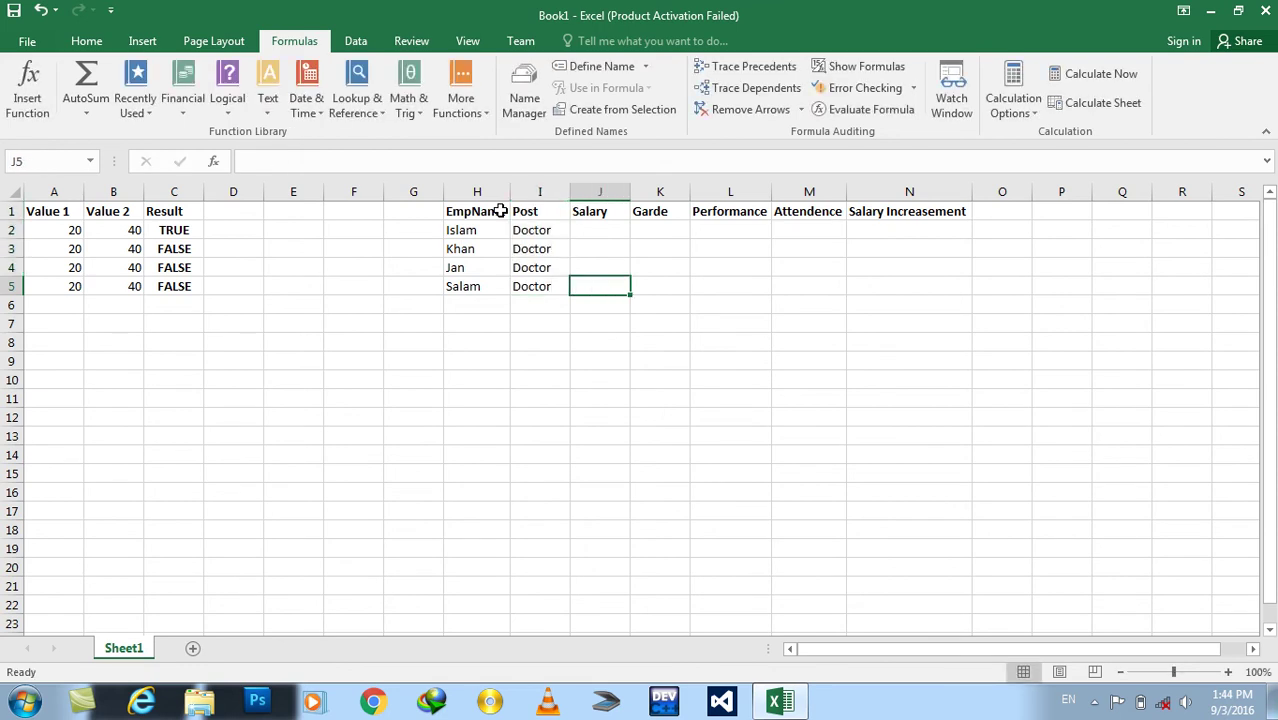
key(shift+Up)
key(shift+Up)
key(shift+Up)
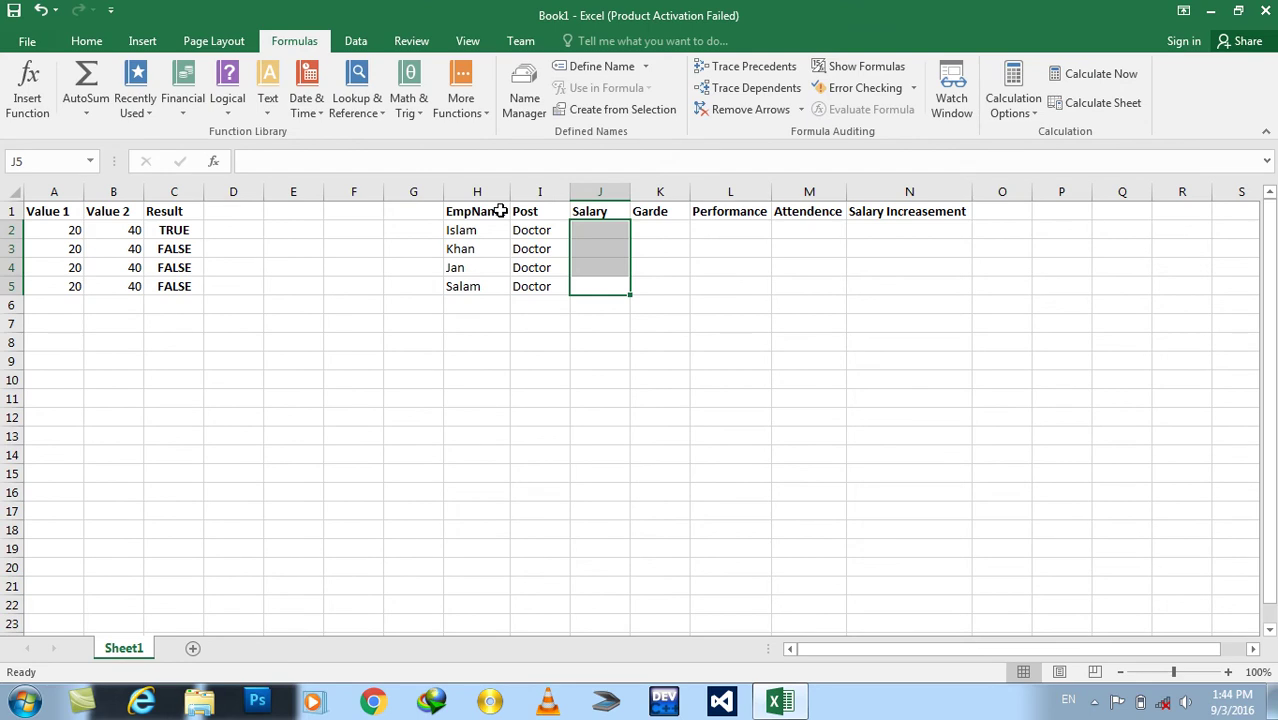
text(50000)
key(ctrl+Return)
Enter grades A, B, A, B in the Garde column K2:K5.
key(Right)
key(Up)
key(Up)
key(Up)
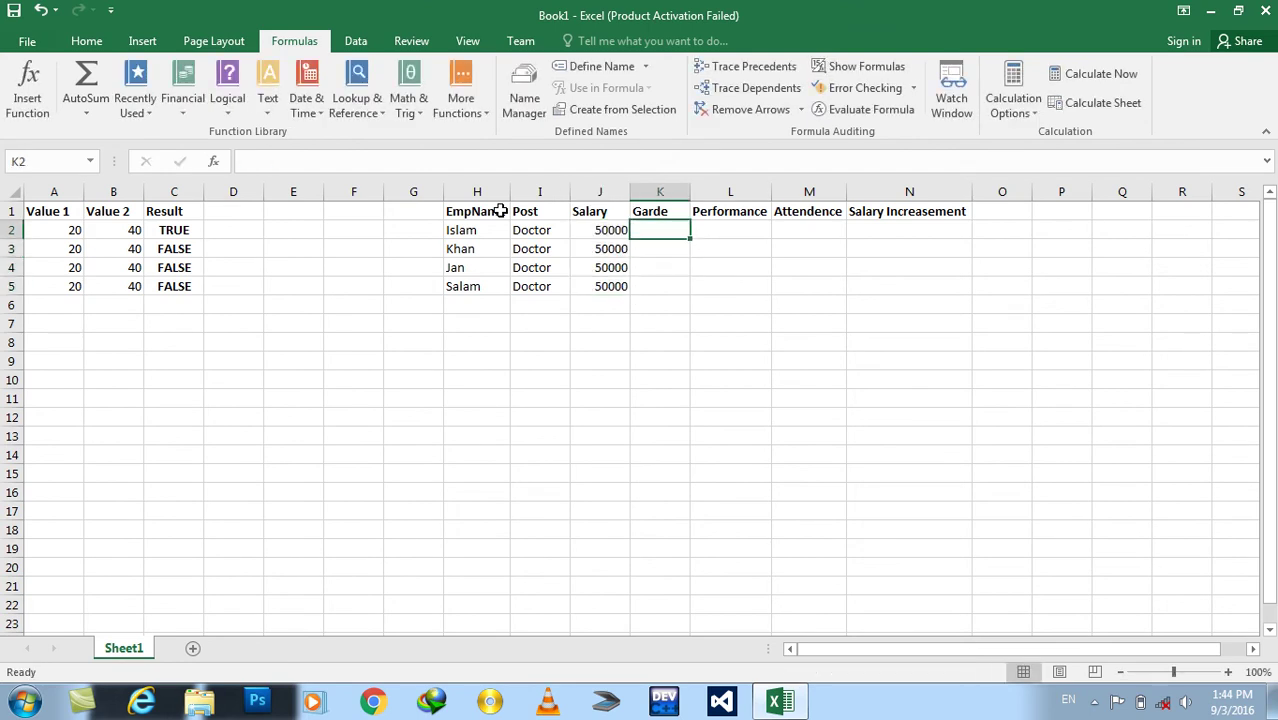
text(A)
key(Return)
text(B)
key(Return)
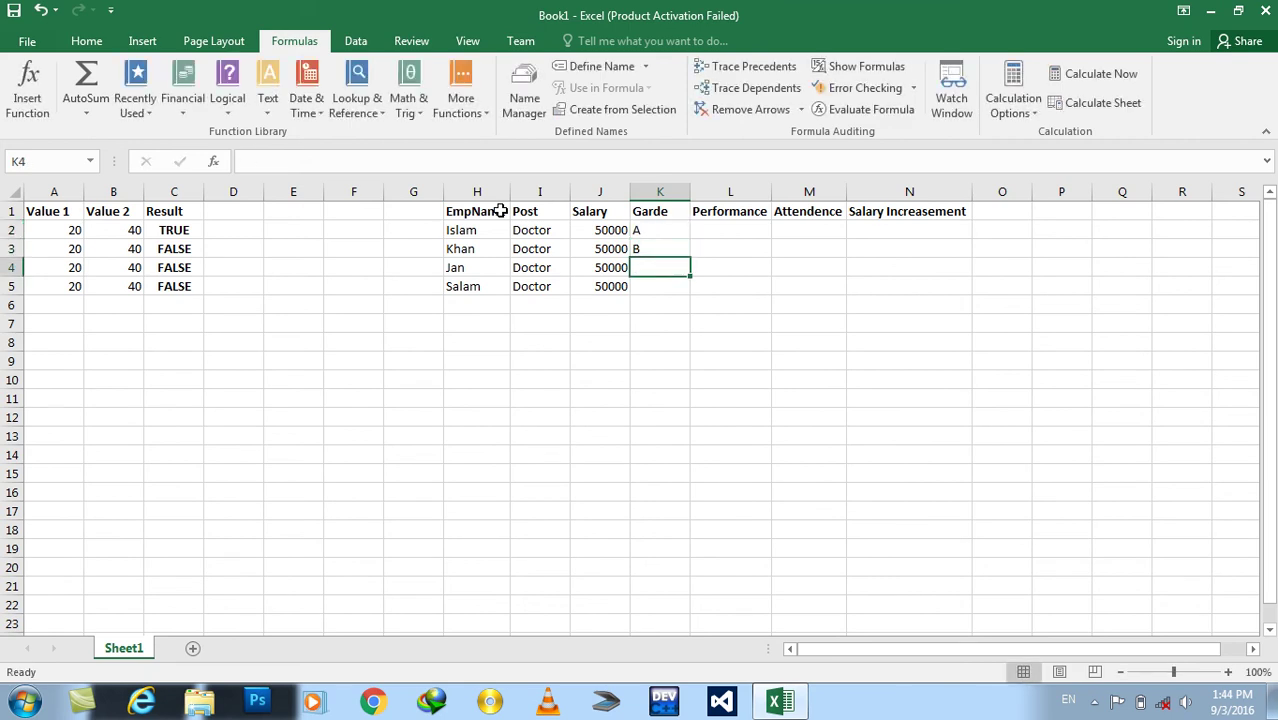
text(A)
key(Return)
text(B)
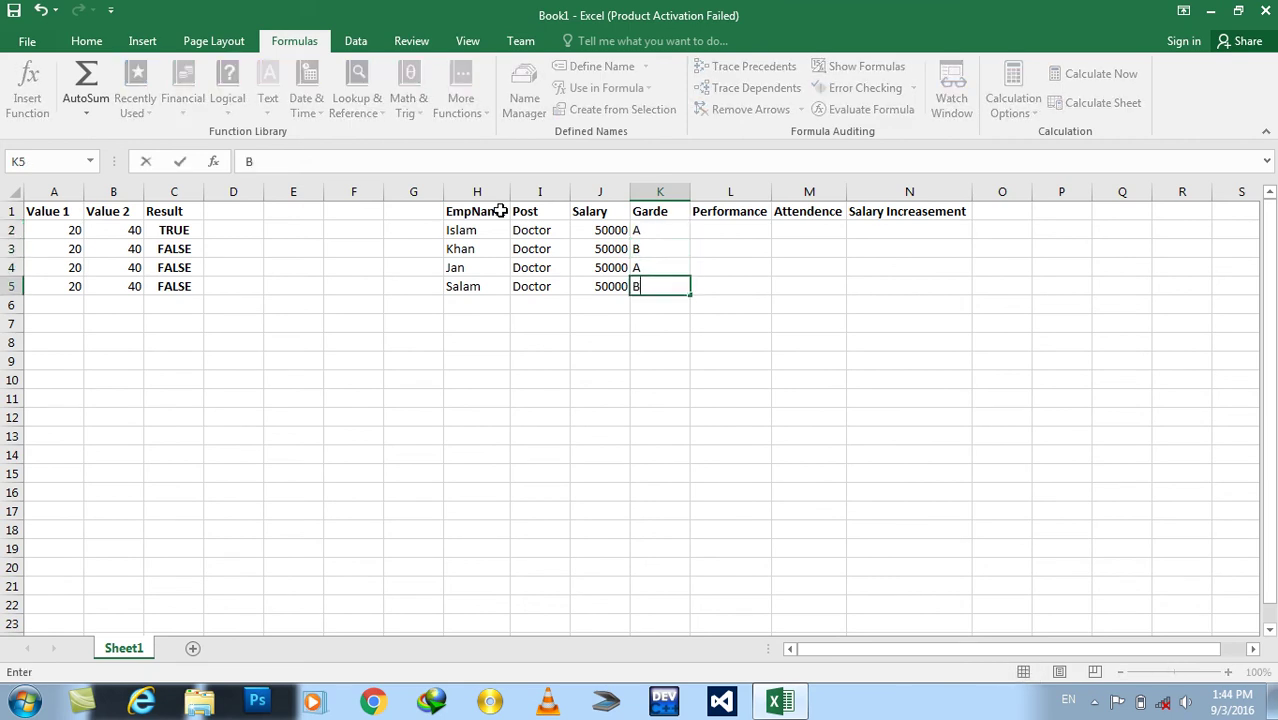
key(Tab)
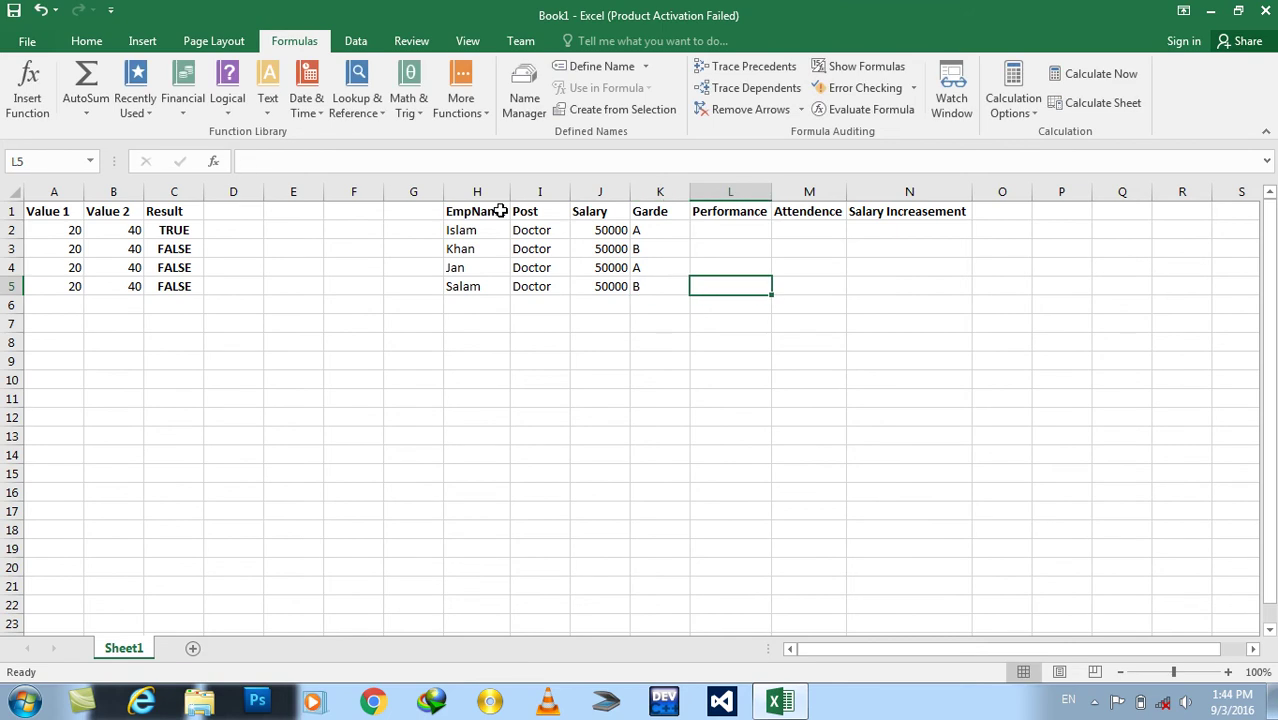
Overwrite K5's grade B with C.
key(Left)
text(C)
key(Tab)
key(Up)
key(Up)
key(Up)
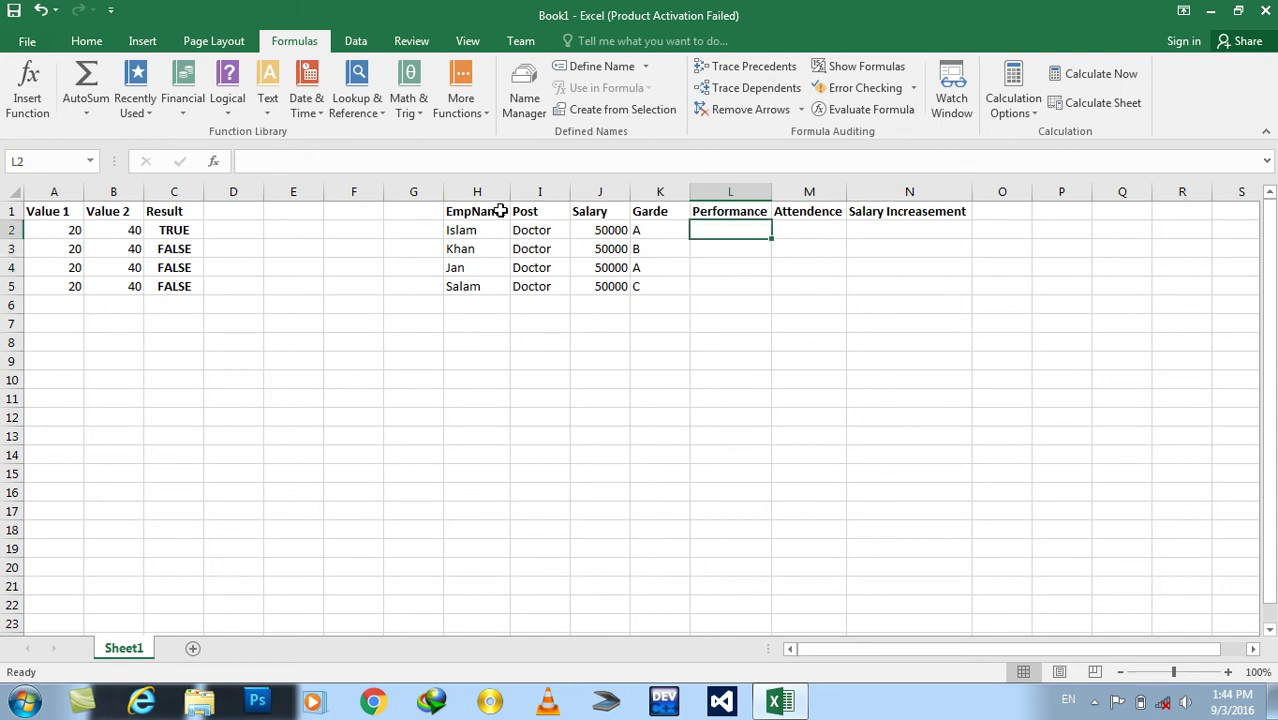
Enter bold Excellent as the first employee's Performance and Attendence ratings in L2 and M2.
text(Excellent)
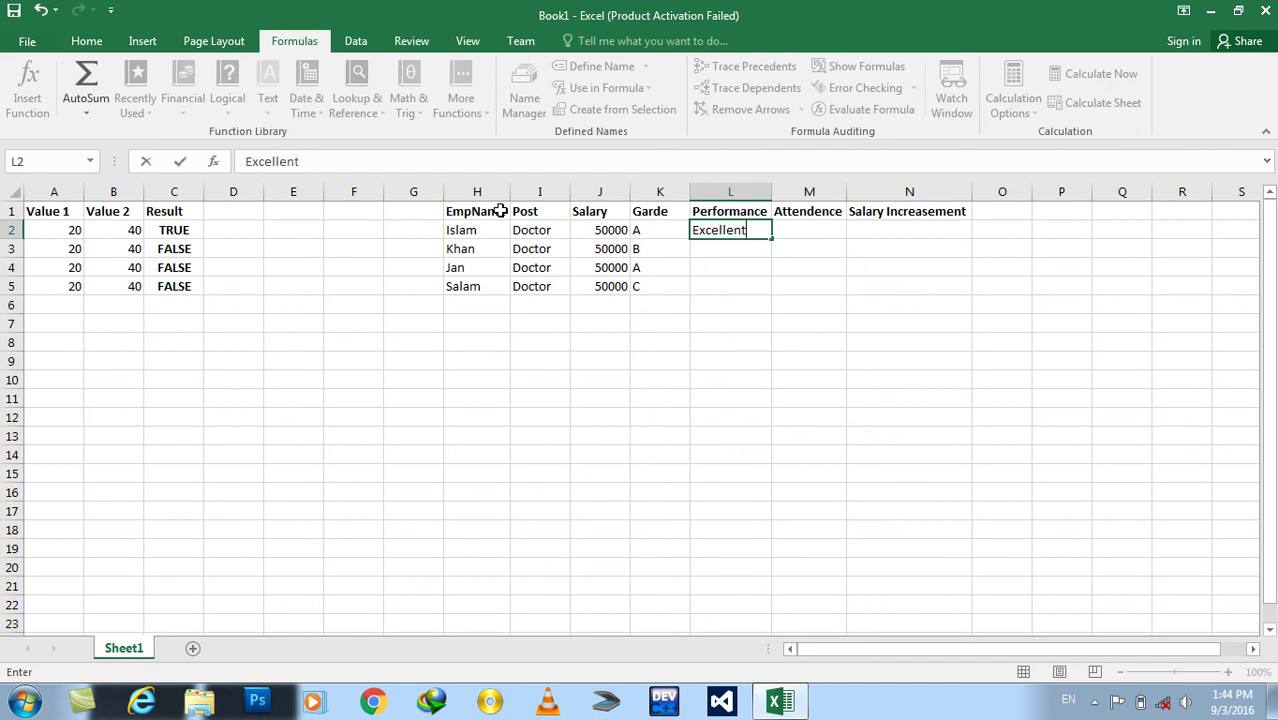
key(Return)
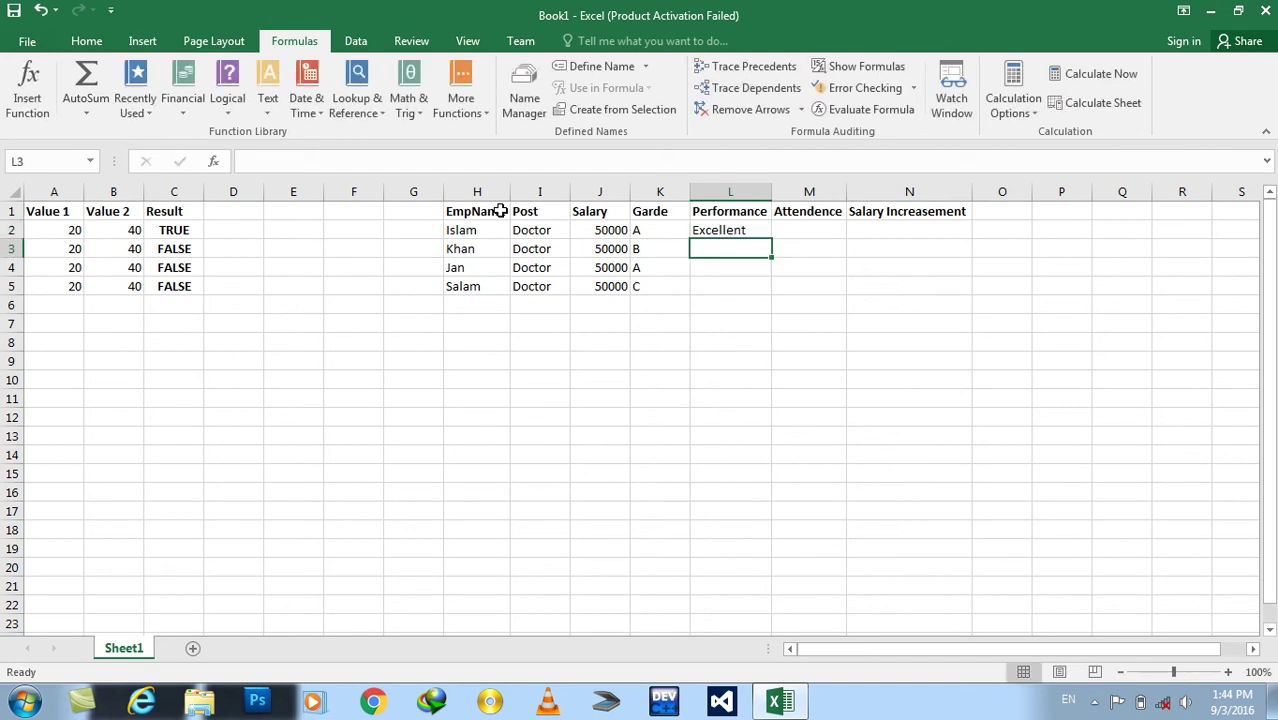
key(Up)
key(ctrl+b)
key(Right)
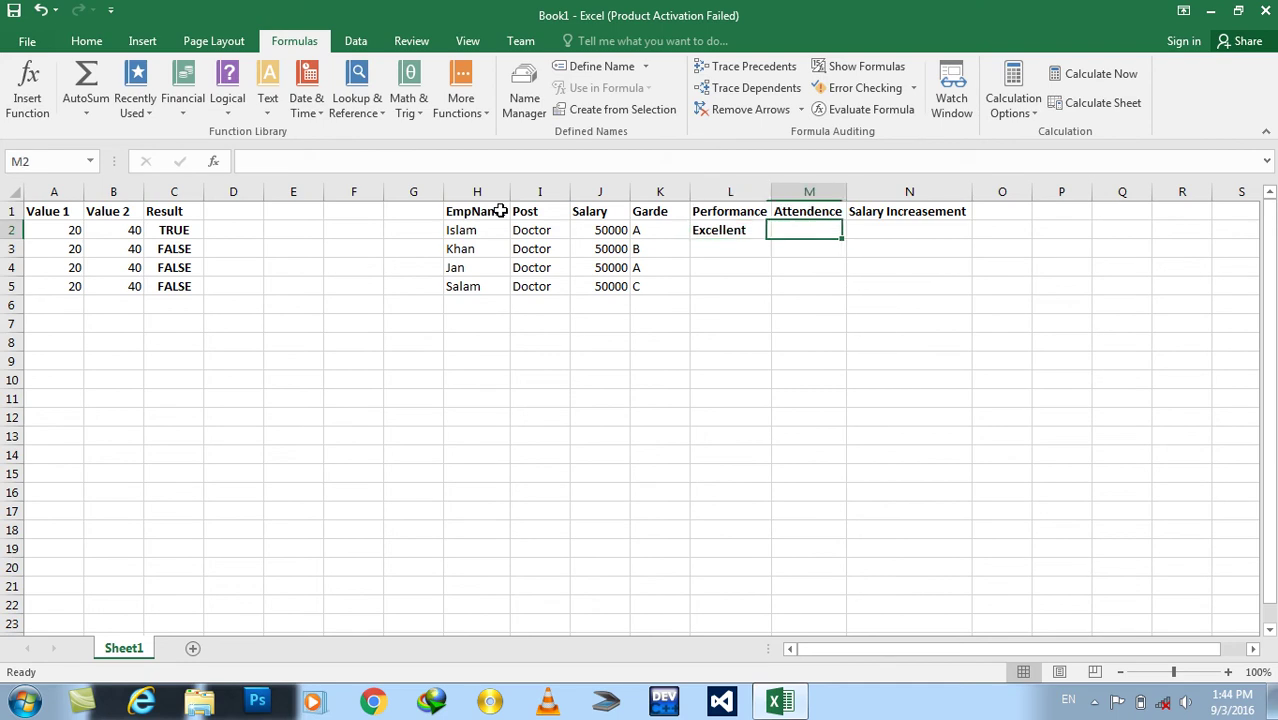
text(Exce;;)
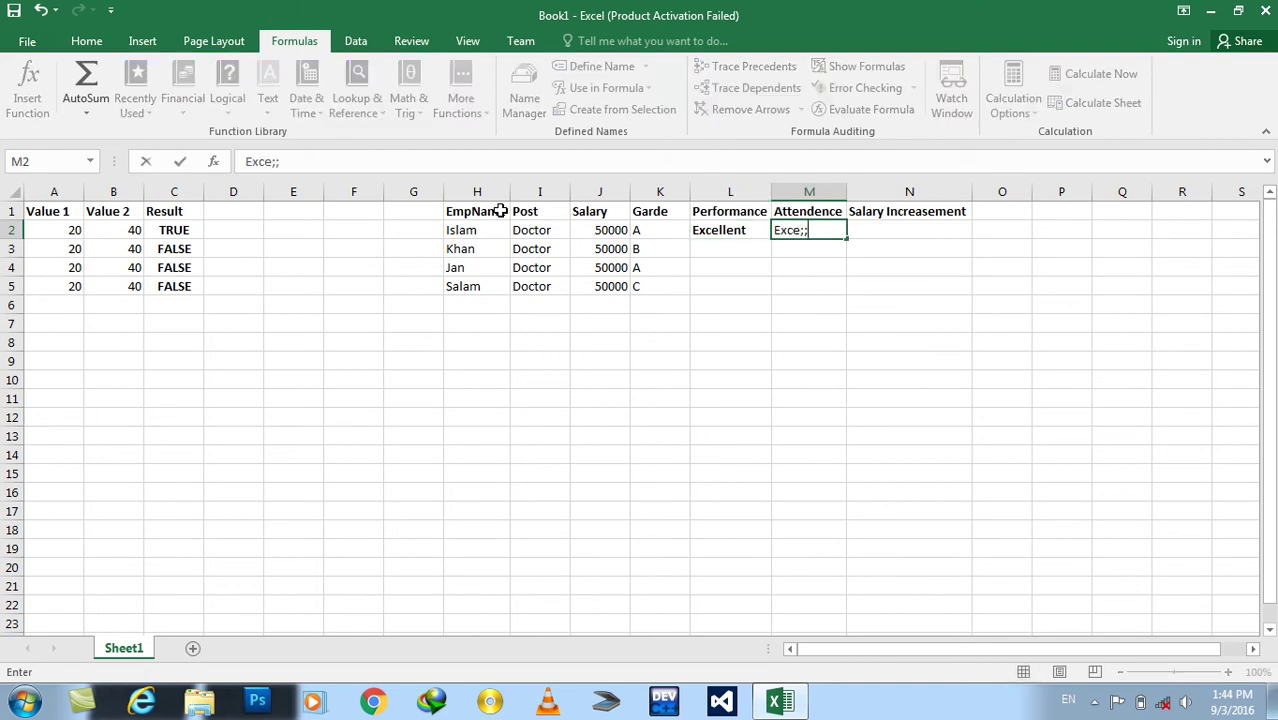
key(BackSpace)
key(BackSpace)
text(llent)
key(Return)
key(Up)
key(ctrl+b)
Copy the Excellent rating from L2 down into L3 with Ctrl+D.
key(Left)
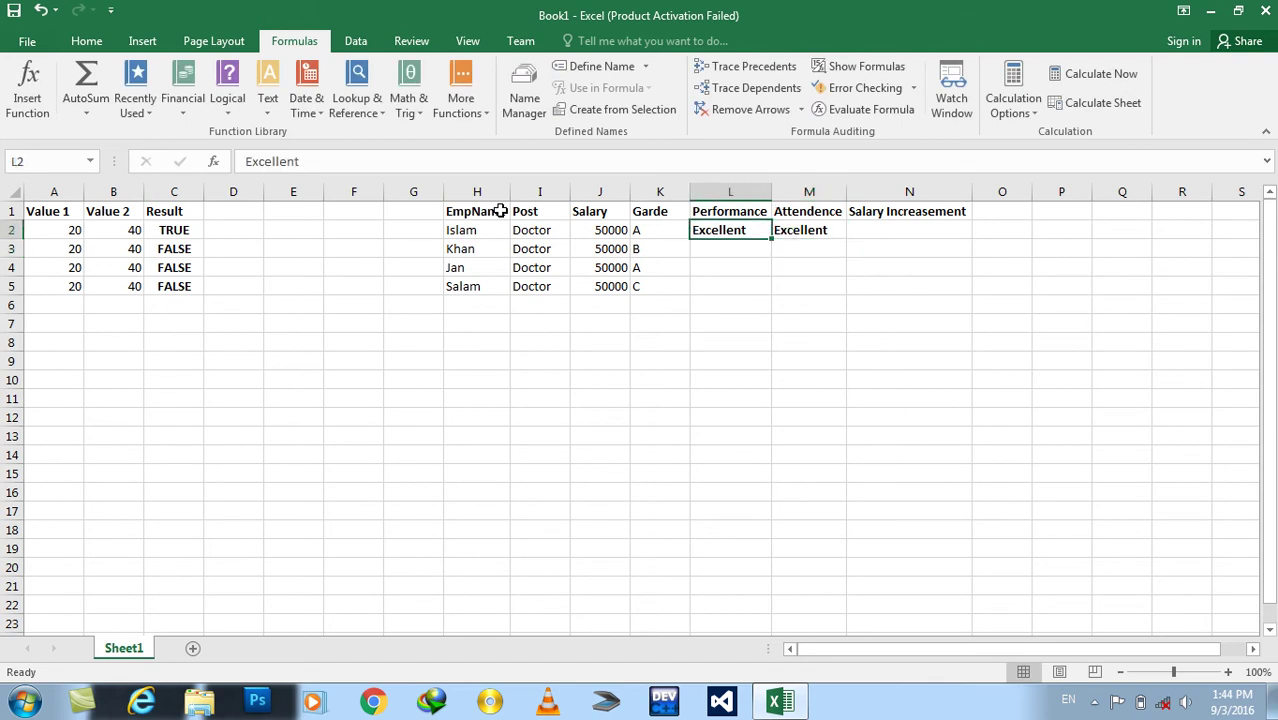
key(Down)
key(Up)
key(shift+Down)
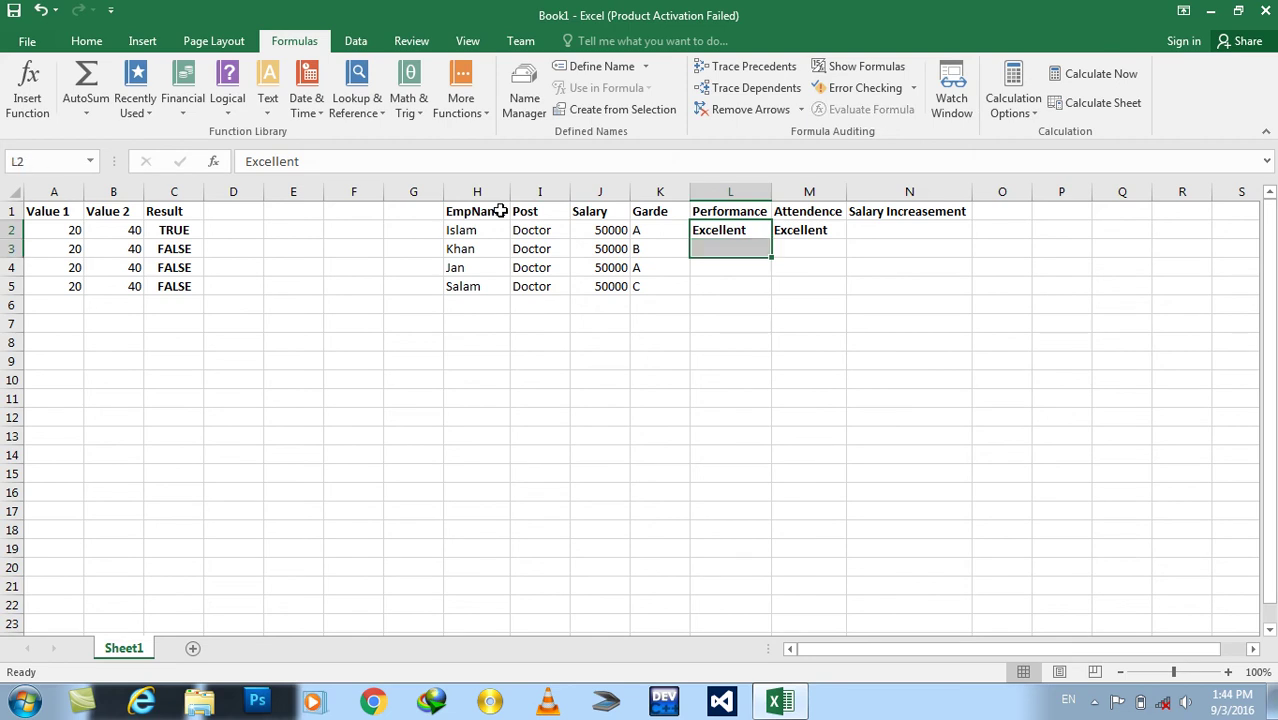
key(ctrl+d)
Set M3's attendance rating to bold Fair, replacing an initial Not Bad.
key(Right)
key(Down)
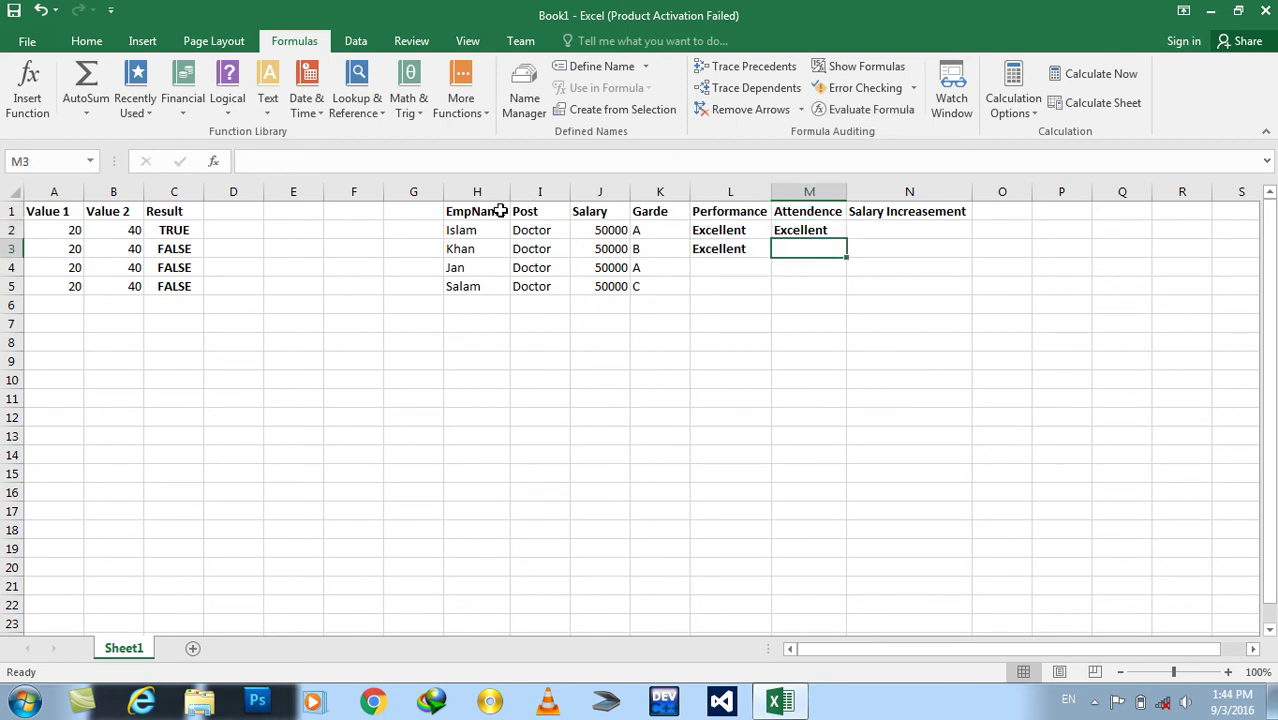
text(N)
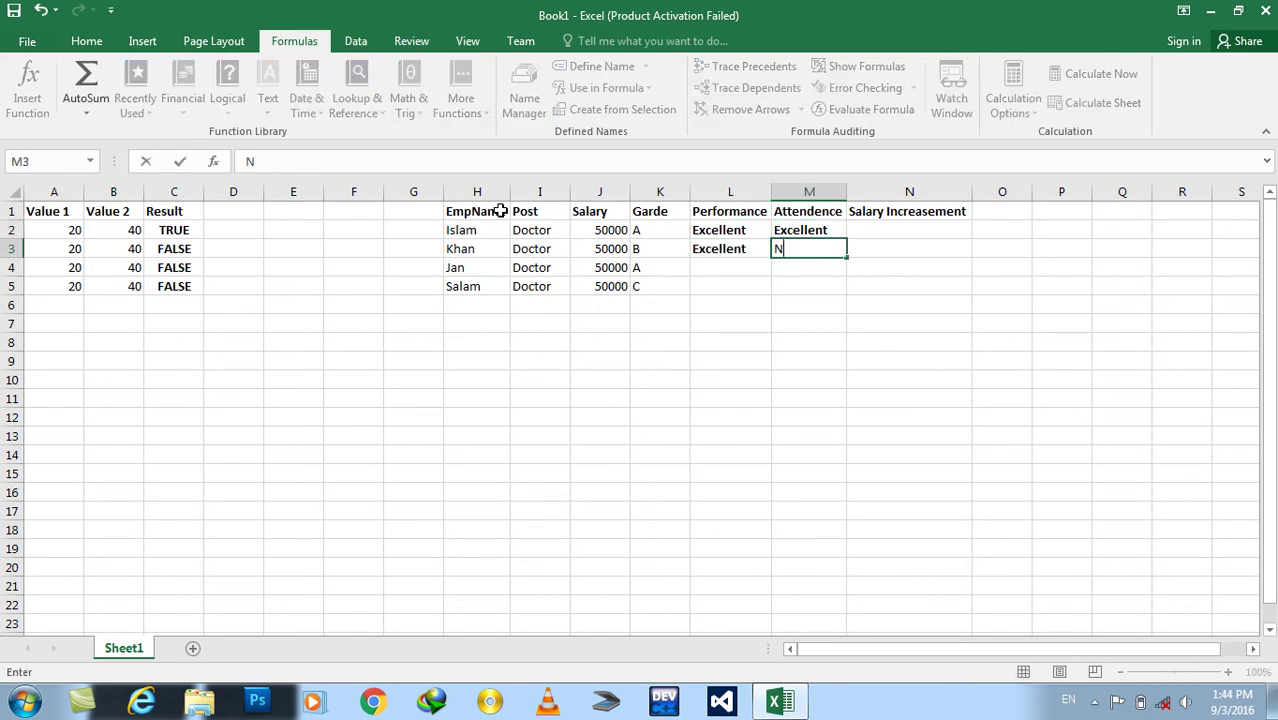
text(ot Bad)
key(Return)
key(Up)
key(ctrl+b)
key(Down)
key(Left)
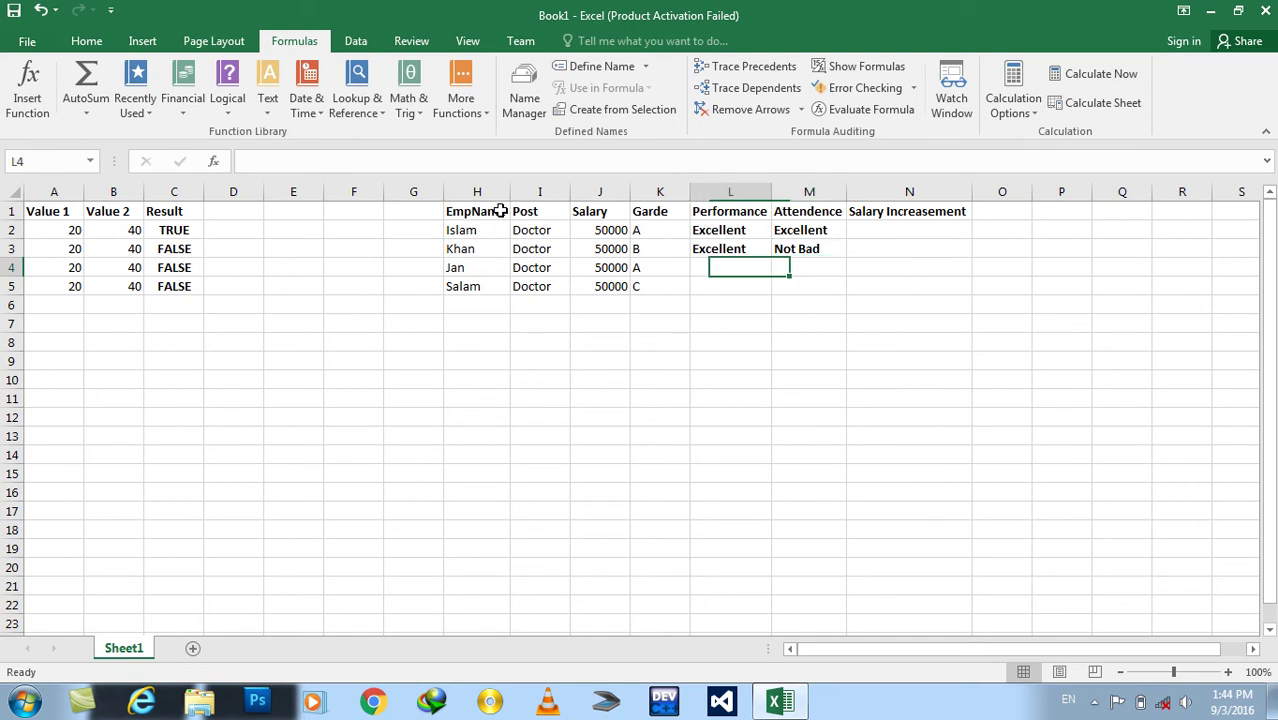
key(Right)
key(Up)
text(Fair)
key(Return)
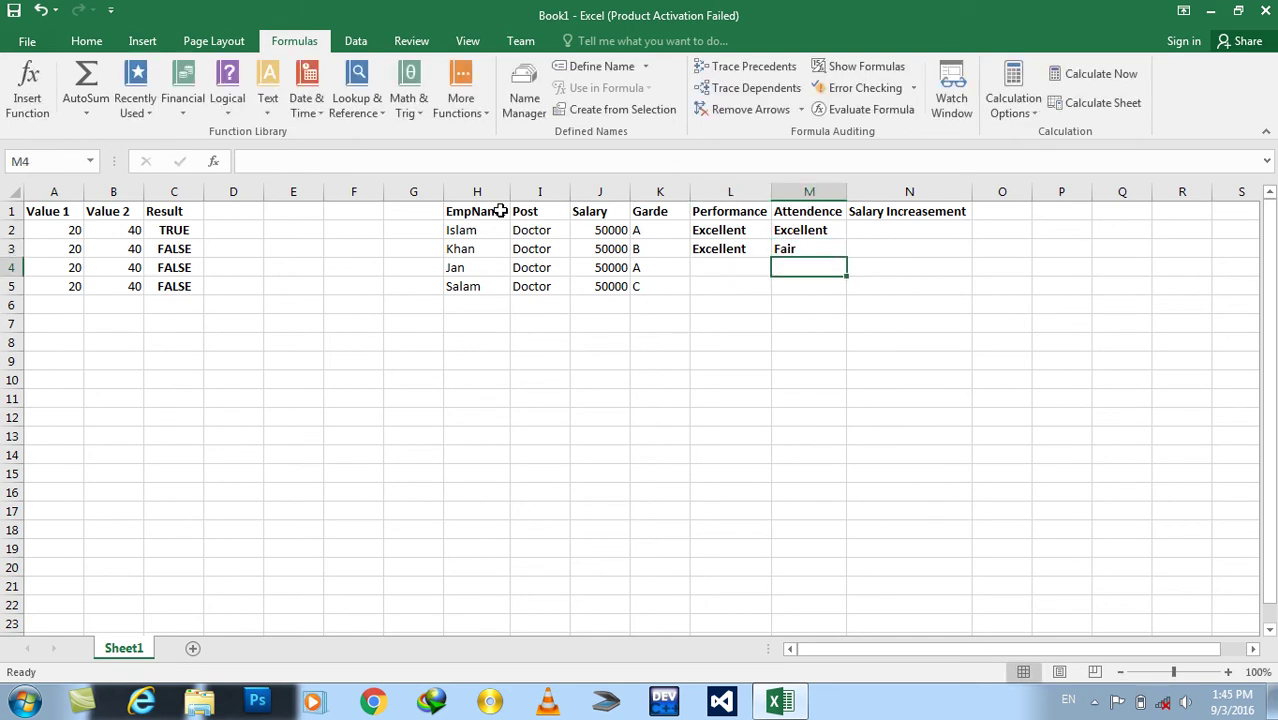
Rate row 4 Fair and Excellent, and row 5 Excellent for both columns.
key(Left)
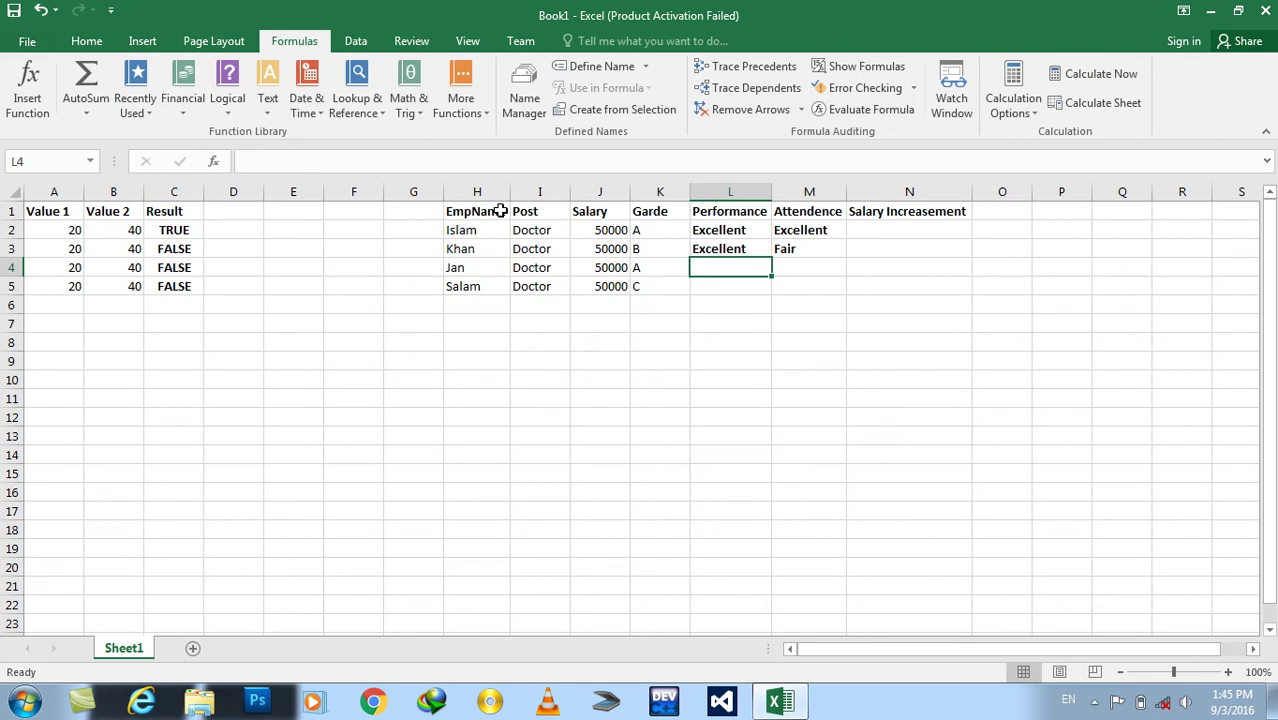
text(Fair)
key(Tab)
text(Excel)
key(Return)
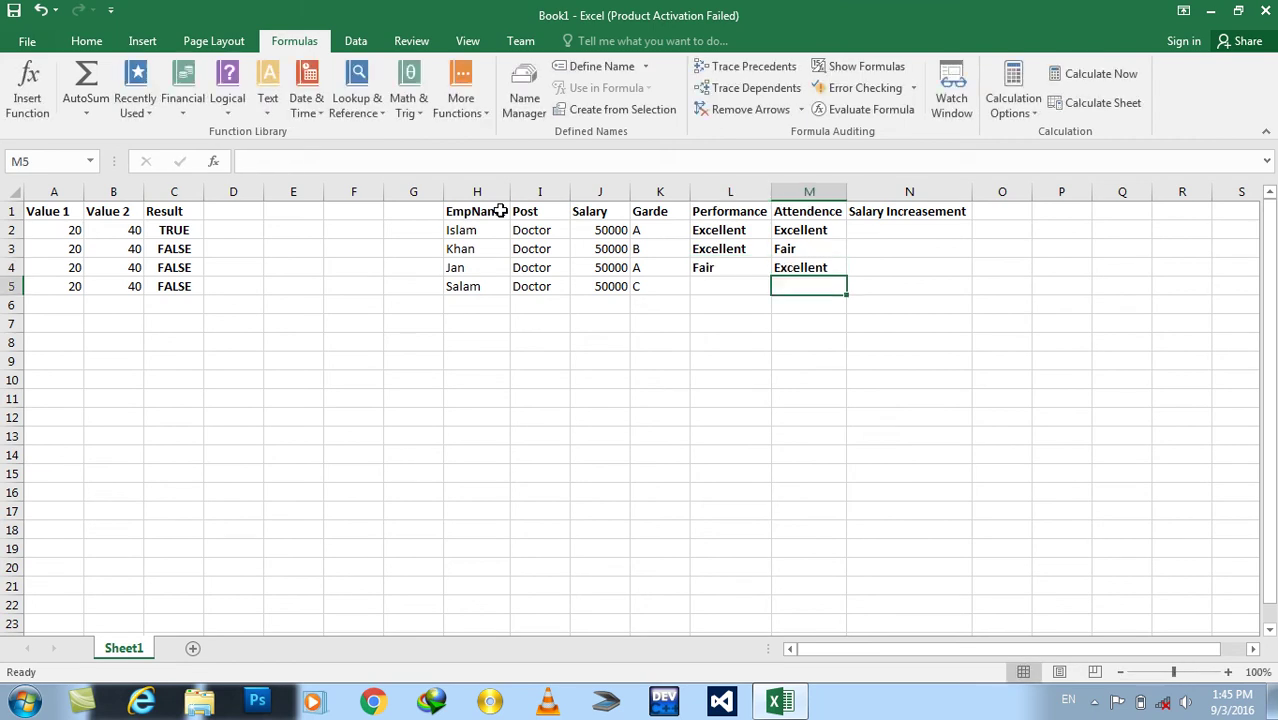
key(Left)
text(Ex)
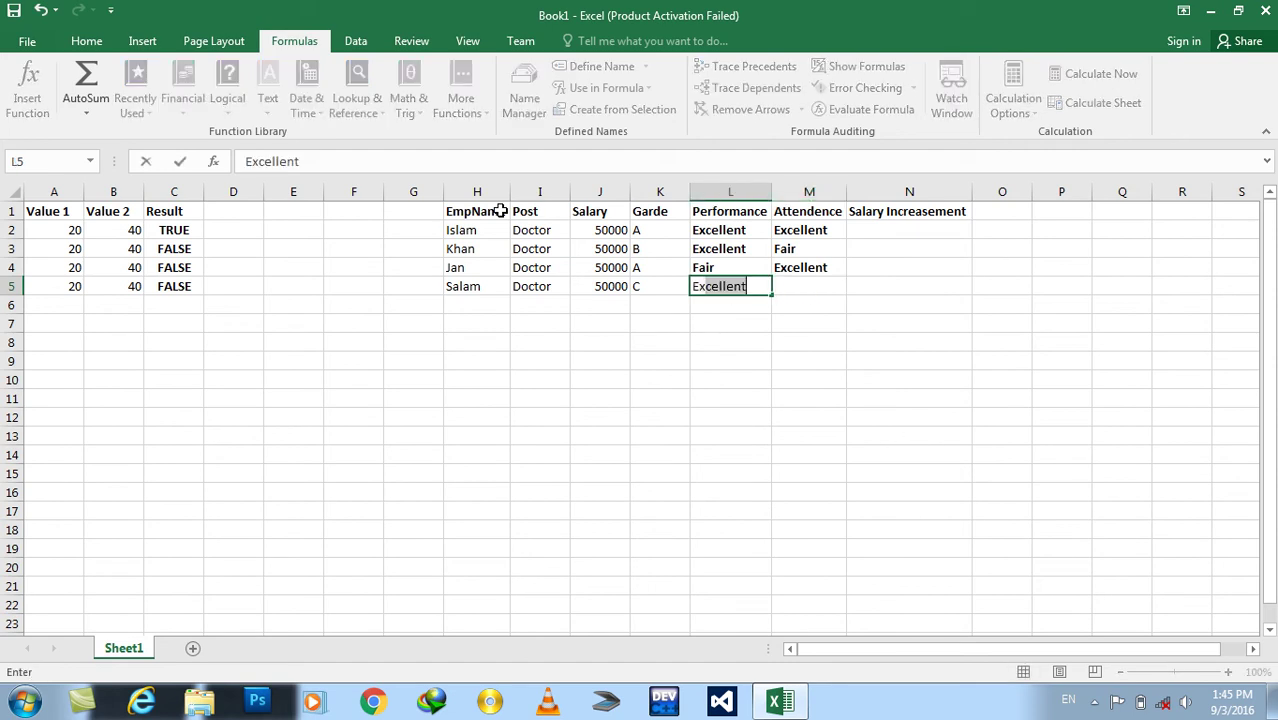
key(Tab)
text(Ex)
key(ctrl+Return)
key(Right)
key(Up)
key(Up)
key(Up)
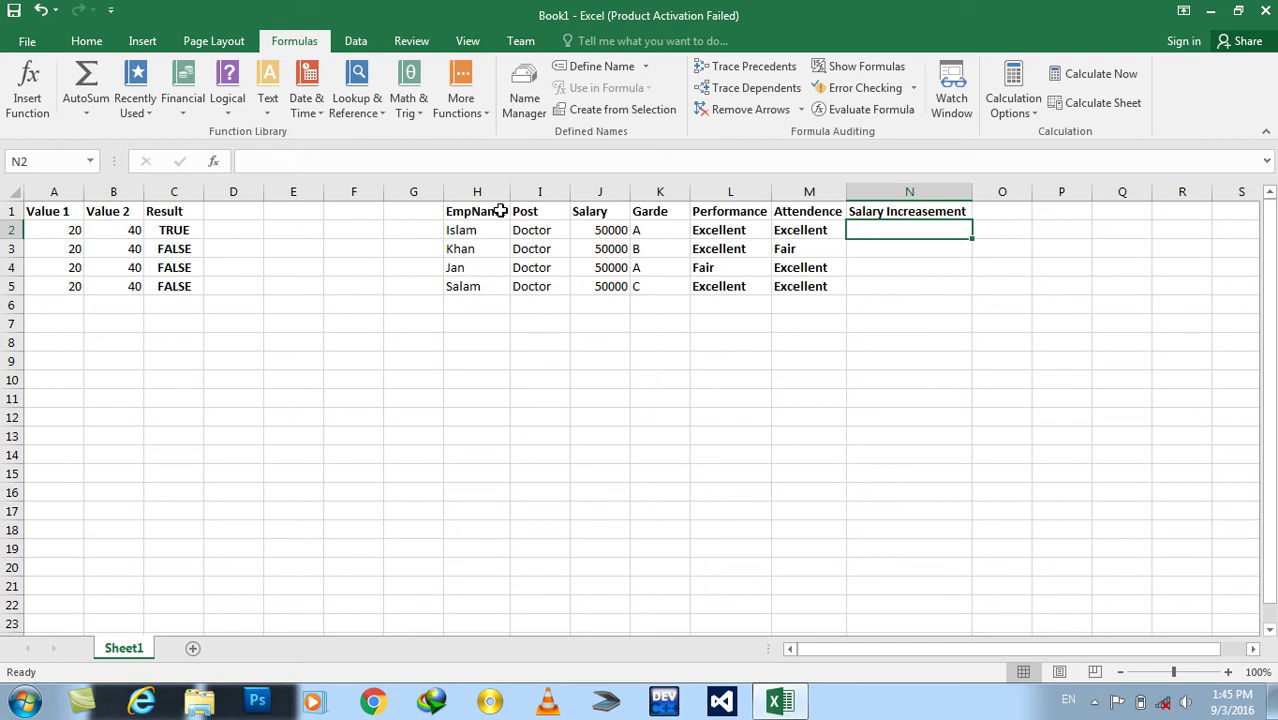
Add a bold Garde heading and an Increasement heading side by side in row 9.
drag(702, 358, 698, 372)
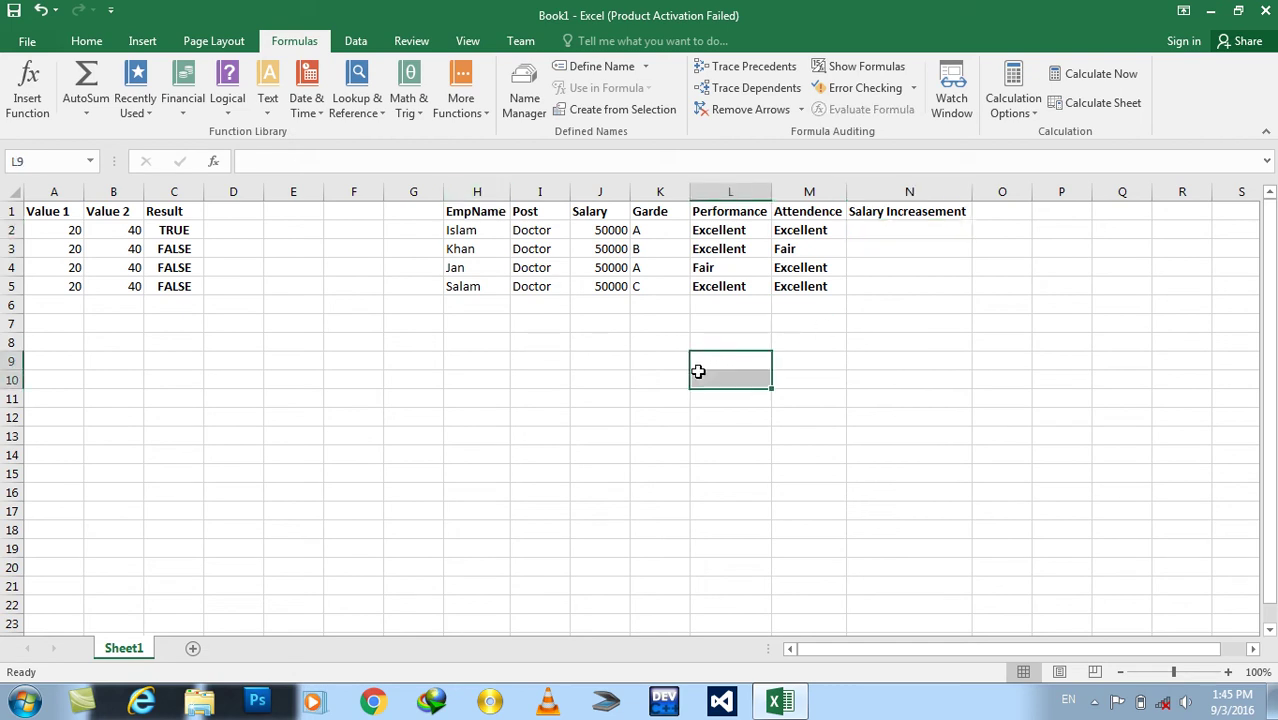
text(Garde)
key(Tab)
click(699, 366)
key(ctrl+b)
key(Tab)
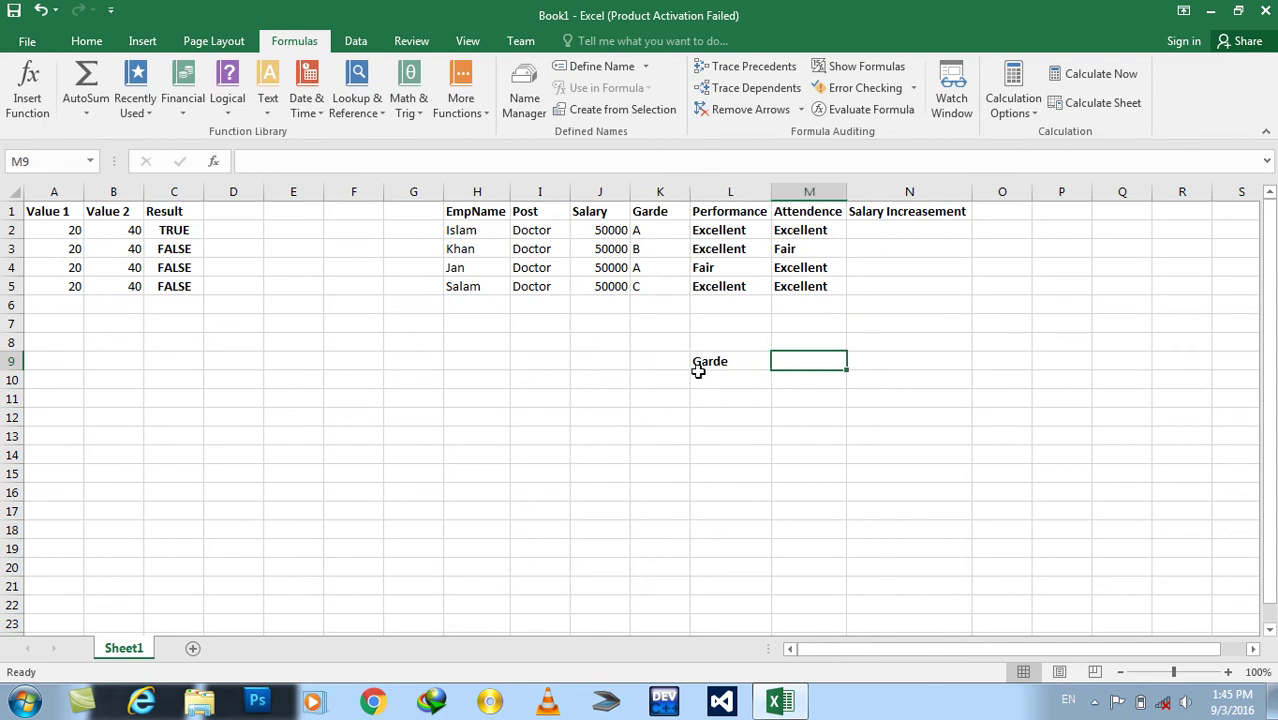
text(Increasement)
key(Return)
List grades A, B and C under the Garde heading.
click(698, 378)
text(S)
key(Return)
click(698, 378)
text(A)
key(Return)
text(B)
key(Return)
text(C)
key(Tab)
Enter 20%, 10% and 6% under Increasement beside grades A, B and C.
key(Up)
key(Up)
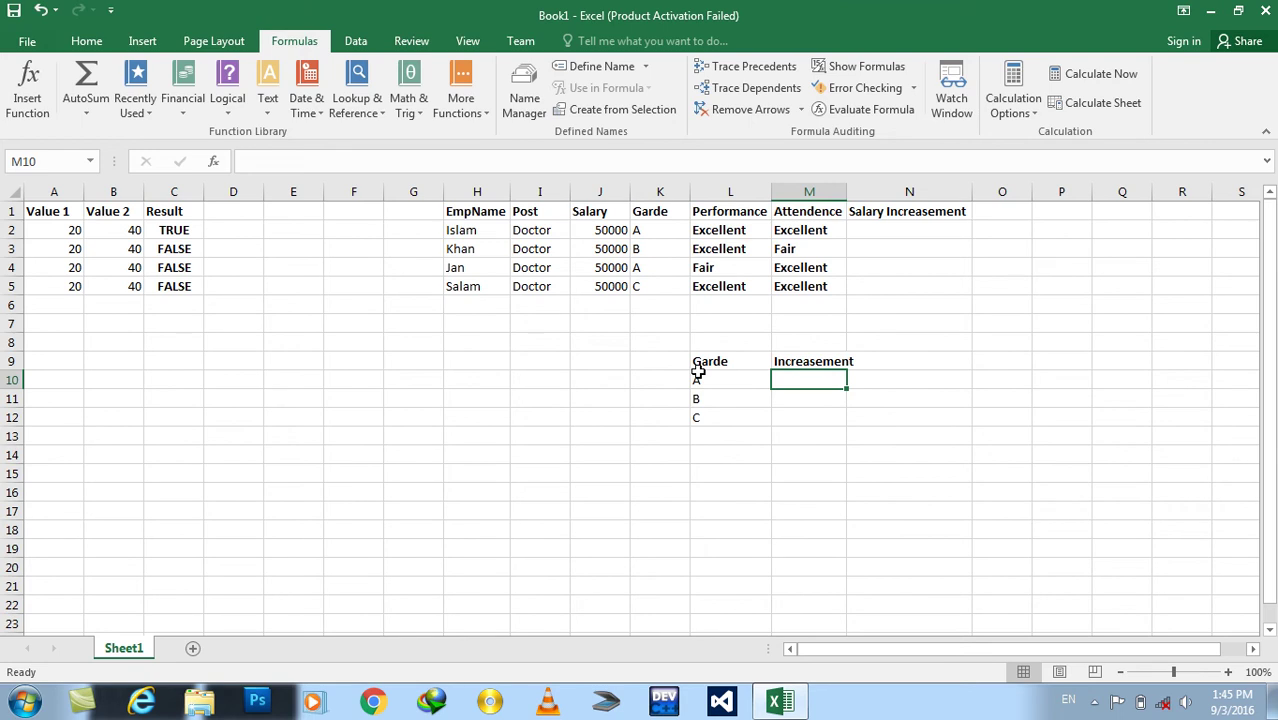
text(20%)
key(Return)
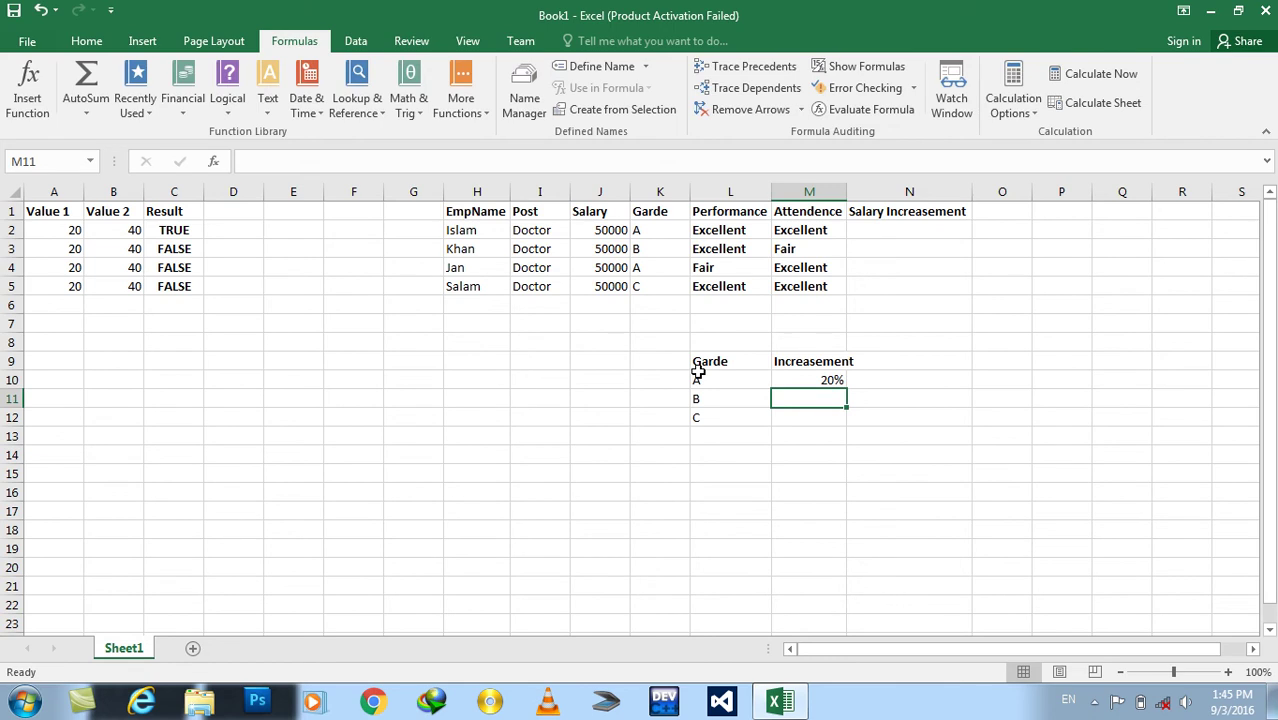
text(10)
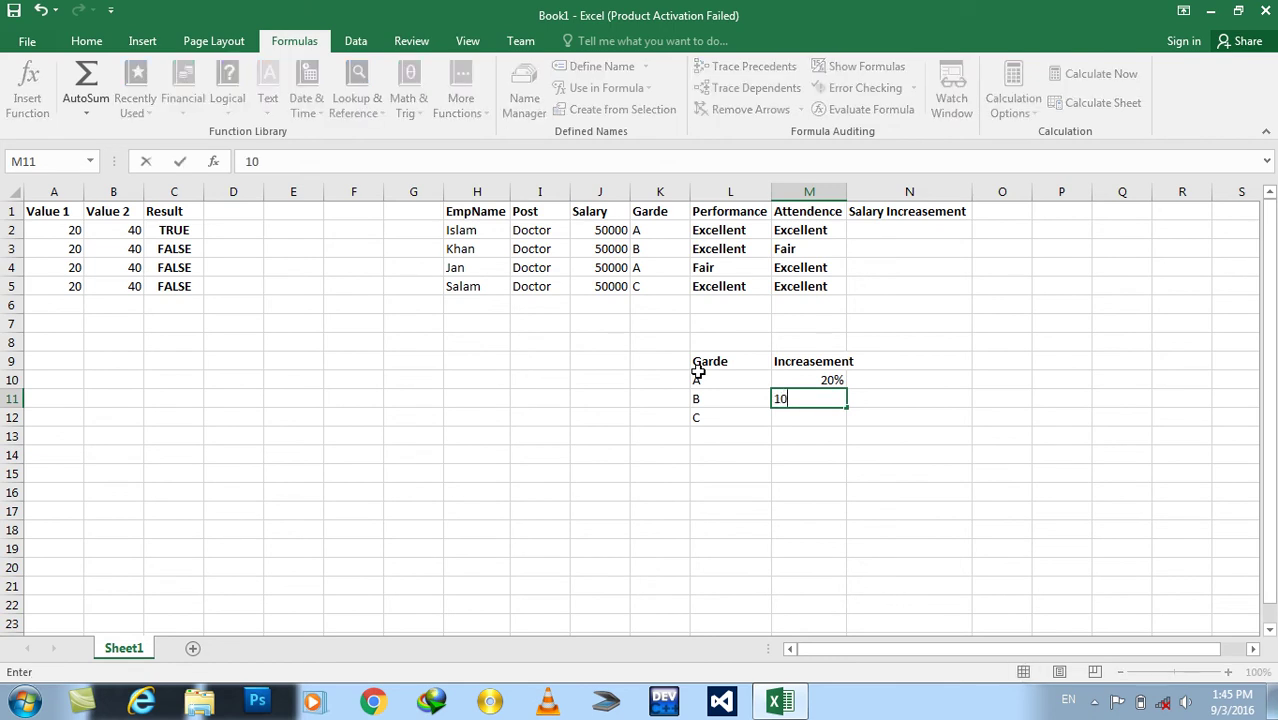
text(%)
key(Return)
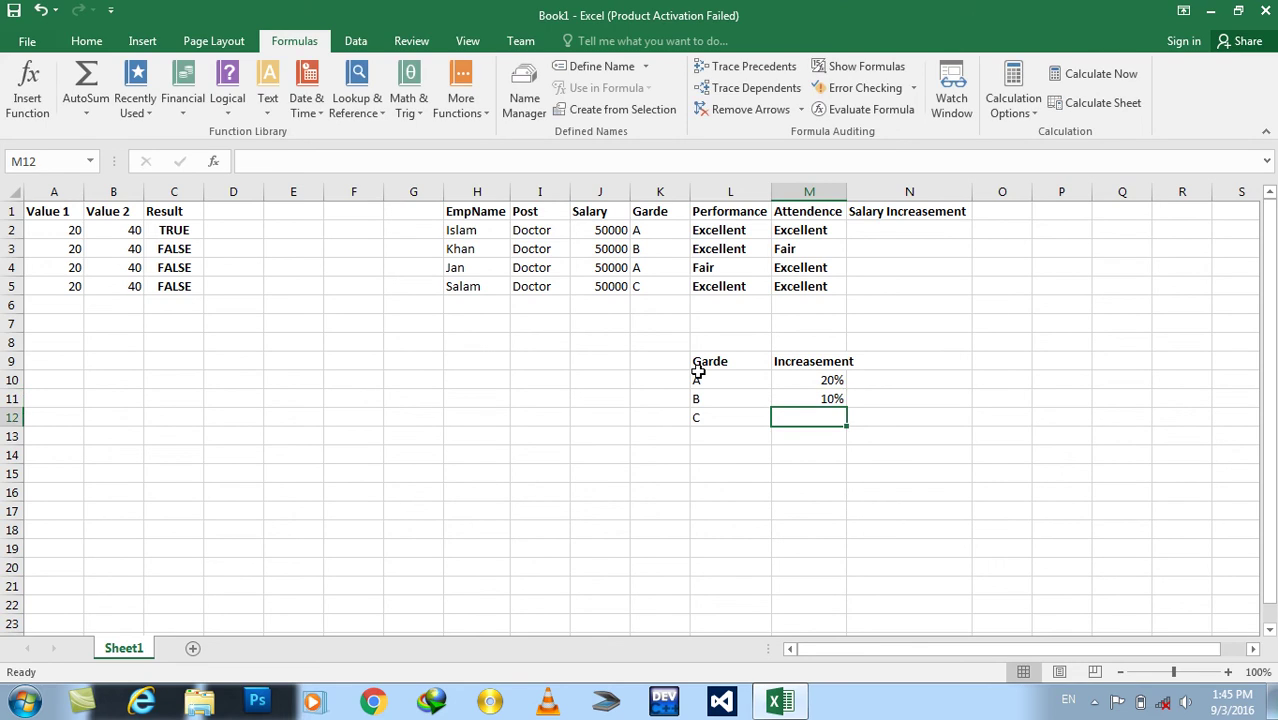
text(6%)
key(Return)
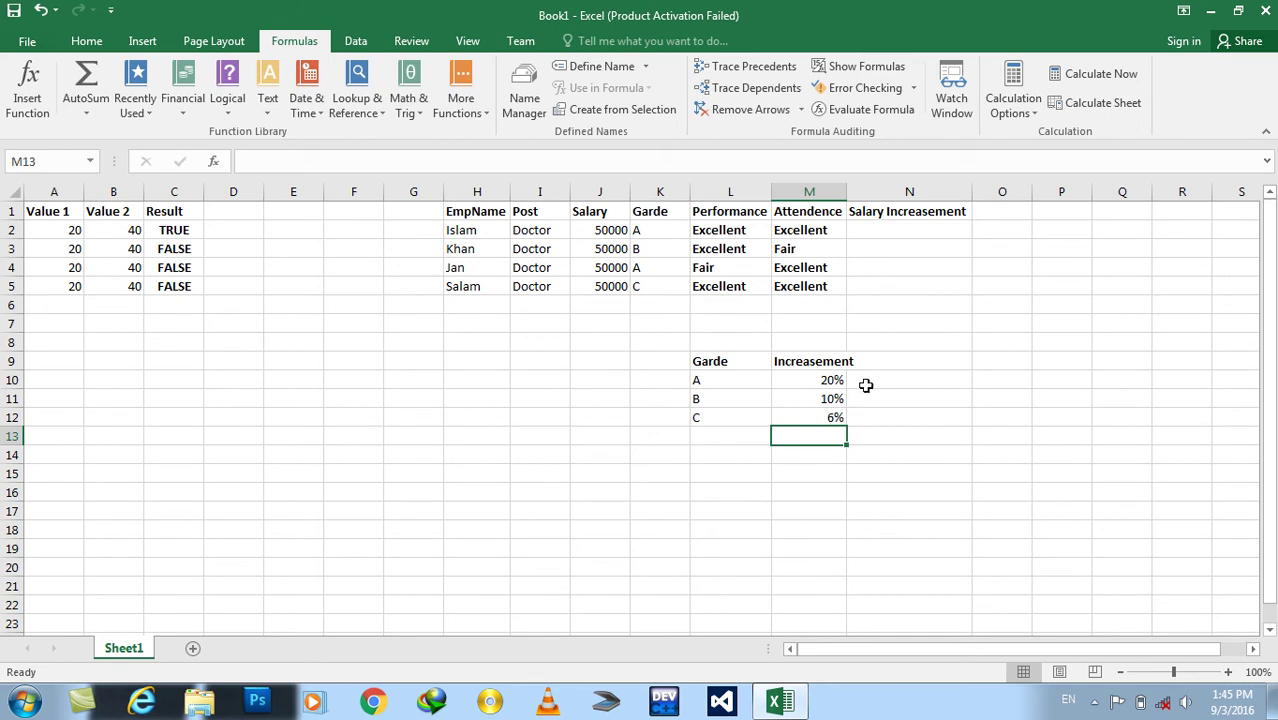
Review the Performance and Attendence headings and their first ratings.
click(726, 216)
click(752, 228)
click(790, 213)
click(793, 226)
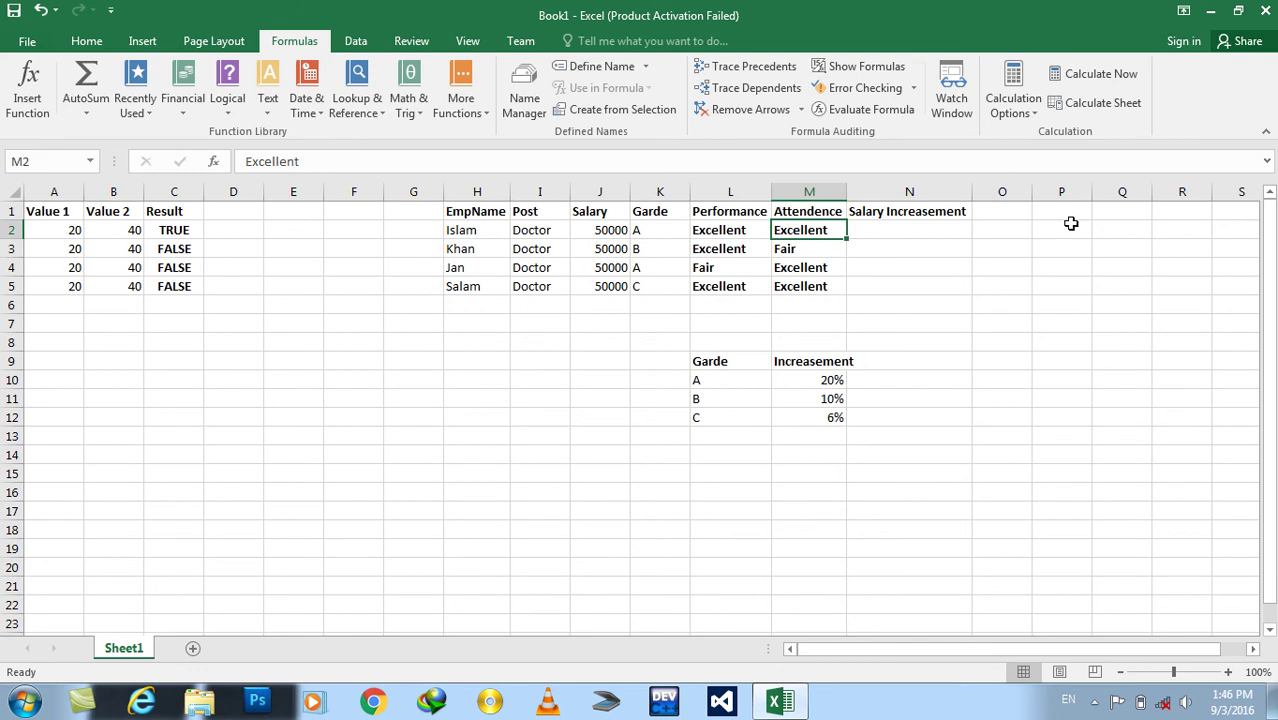
Add a Net Salary heading in O1 and widen column O to fit it.
click(1005, 214)
text(Net Salary)
key(Return)
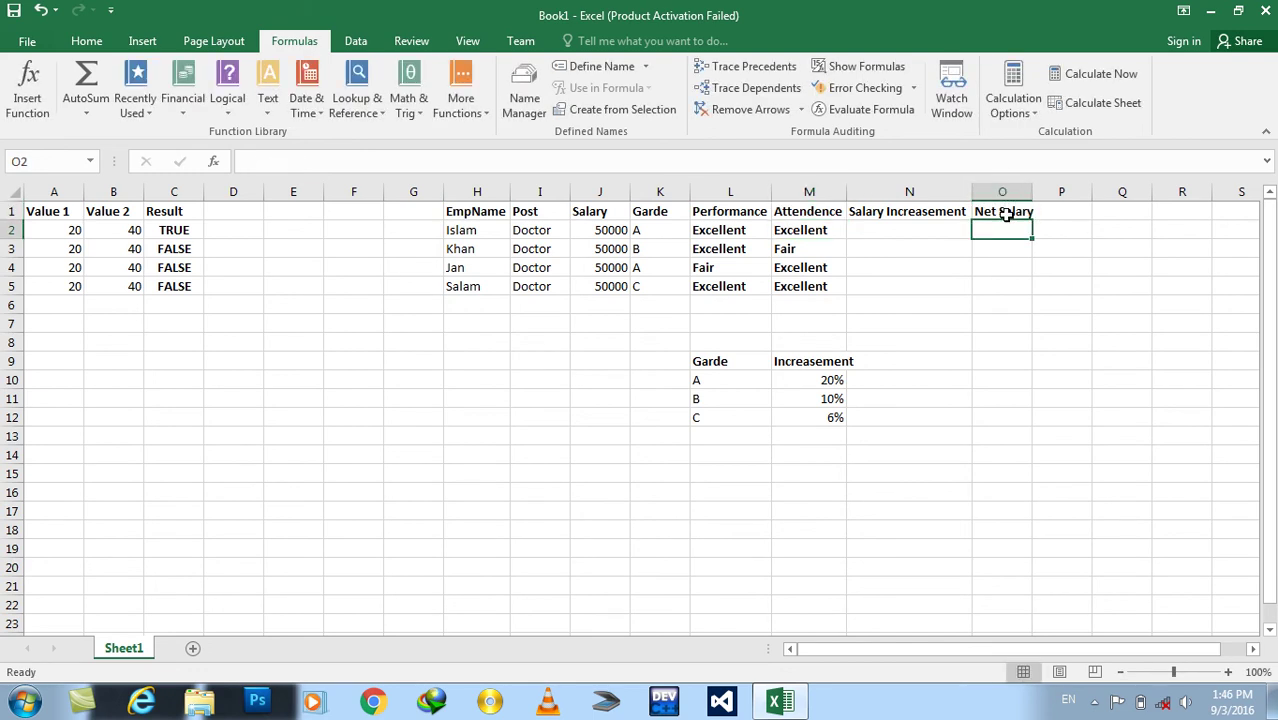
double_click(1032, 191)
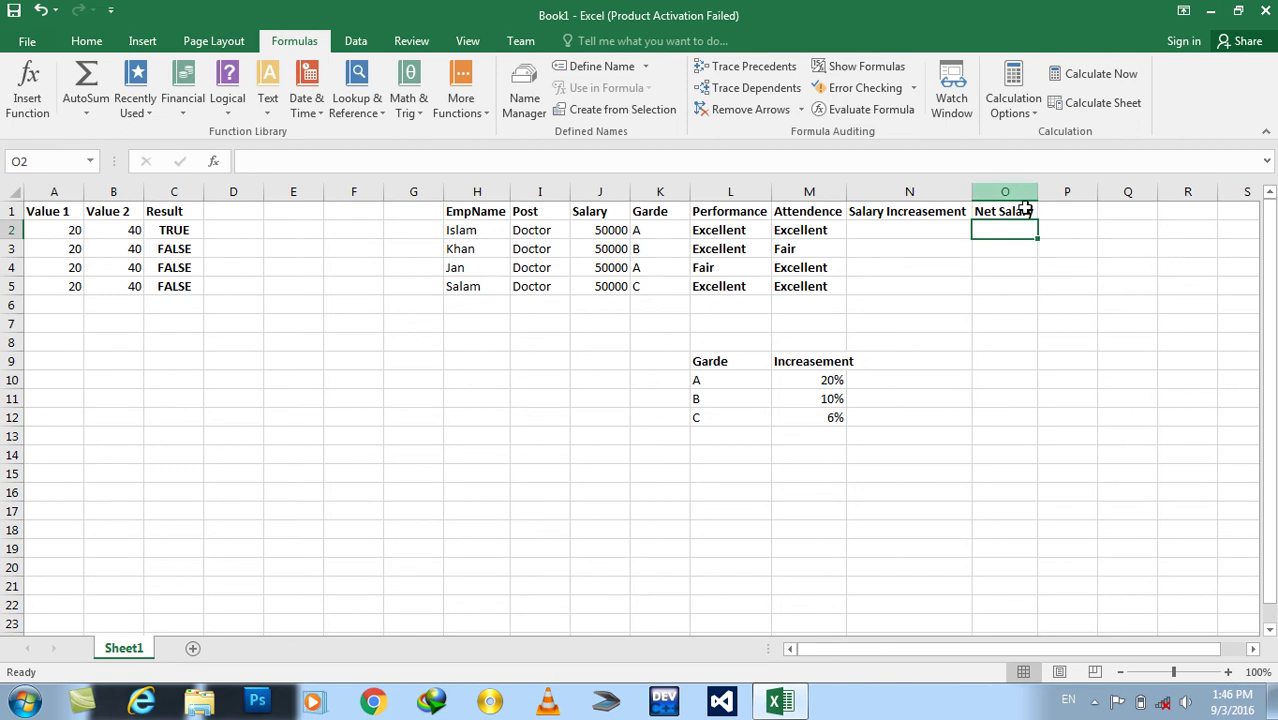
Type =if(and(K2="A",L2="Excellent",M2="Excellent"),J2*20/100,if(and( into N2.
click(950, 229)
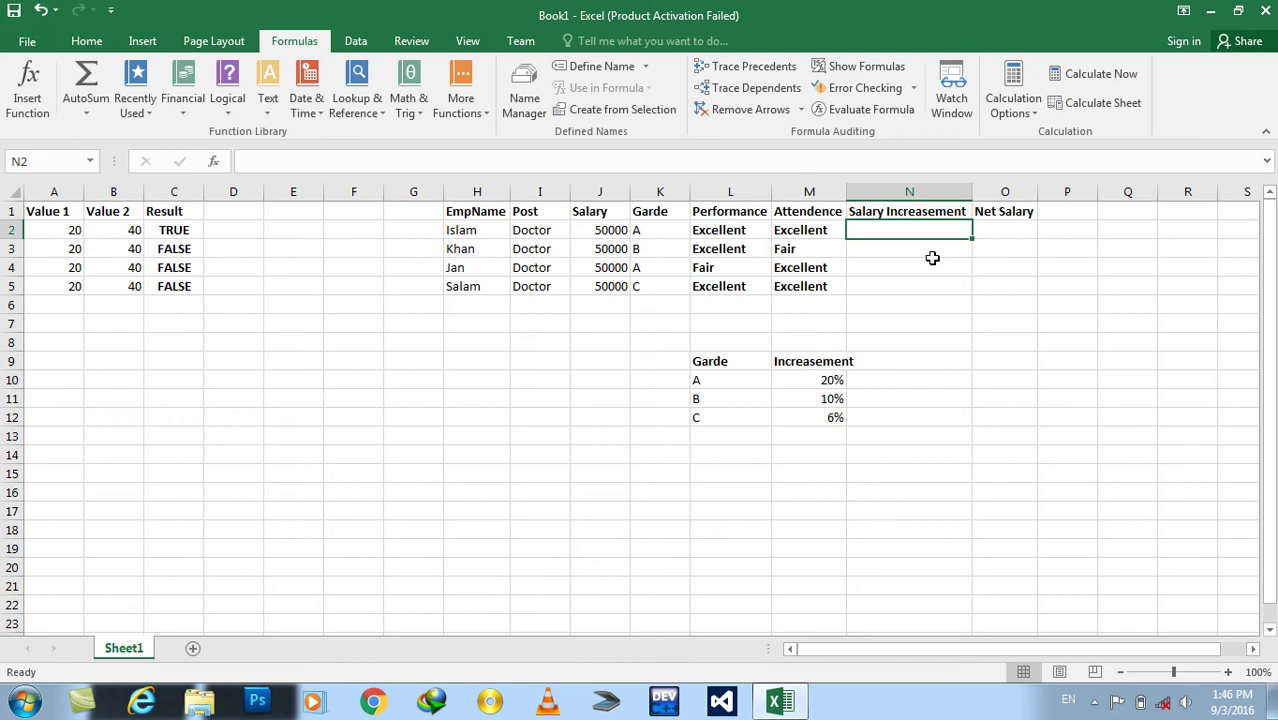
text(=if()
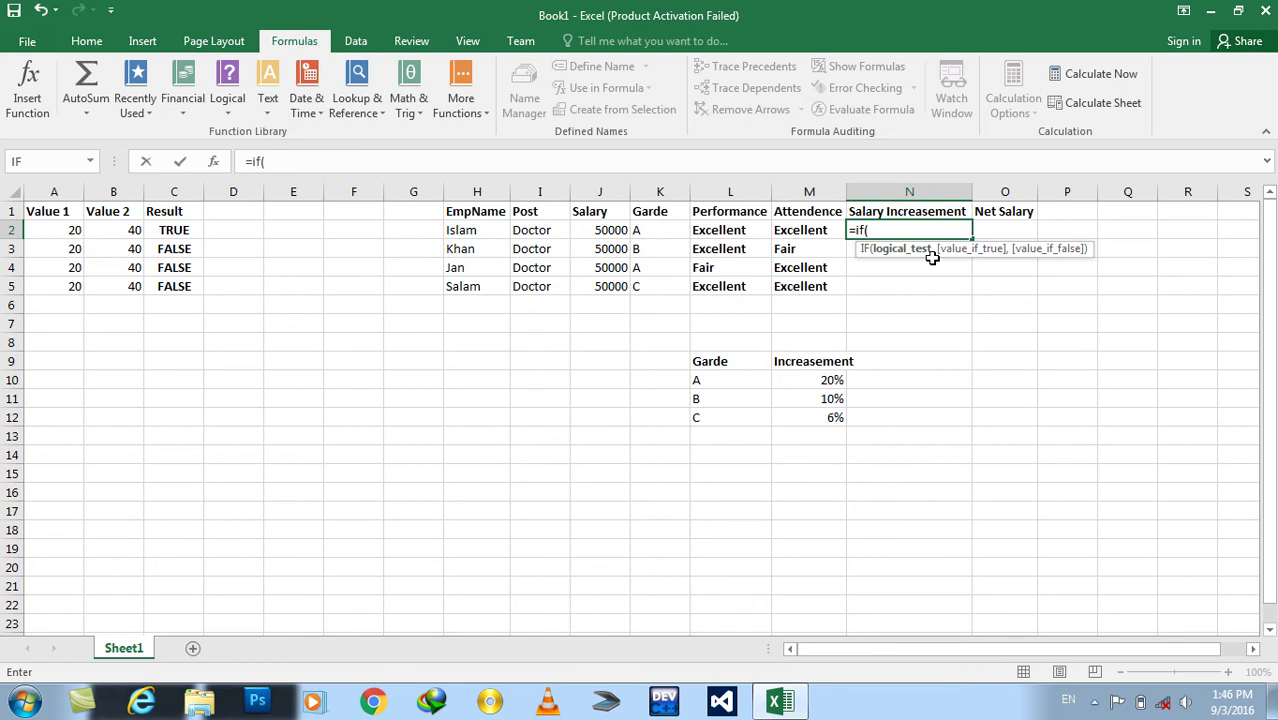
text(and()
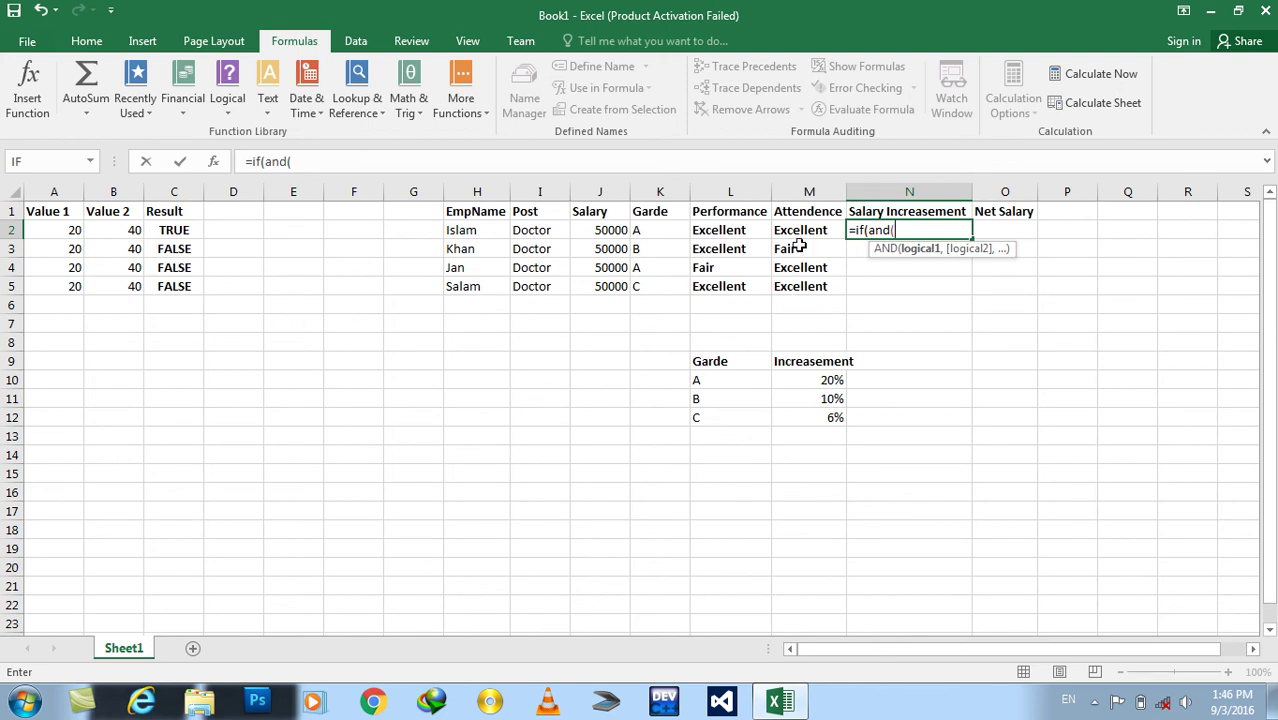
click(677, 232)
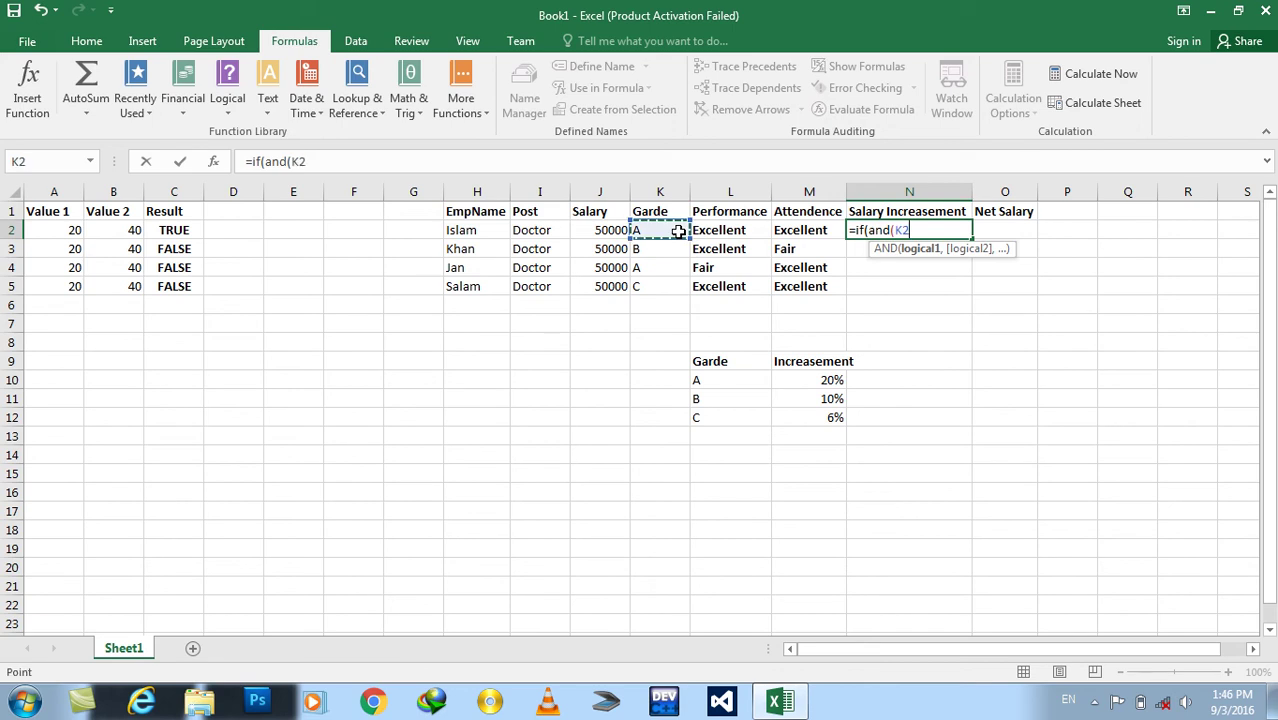
text(="A")
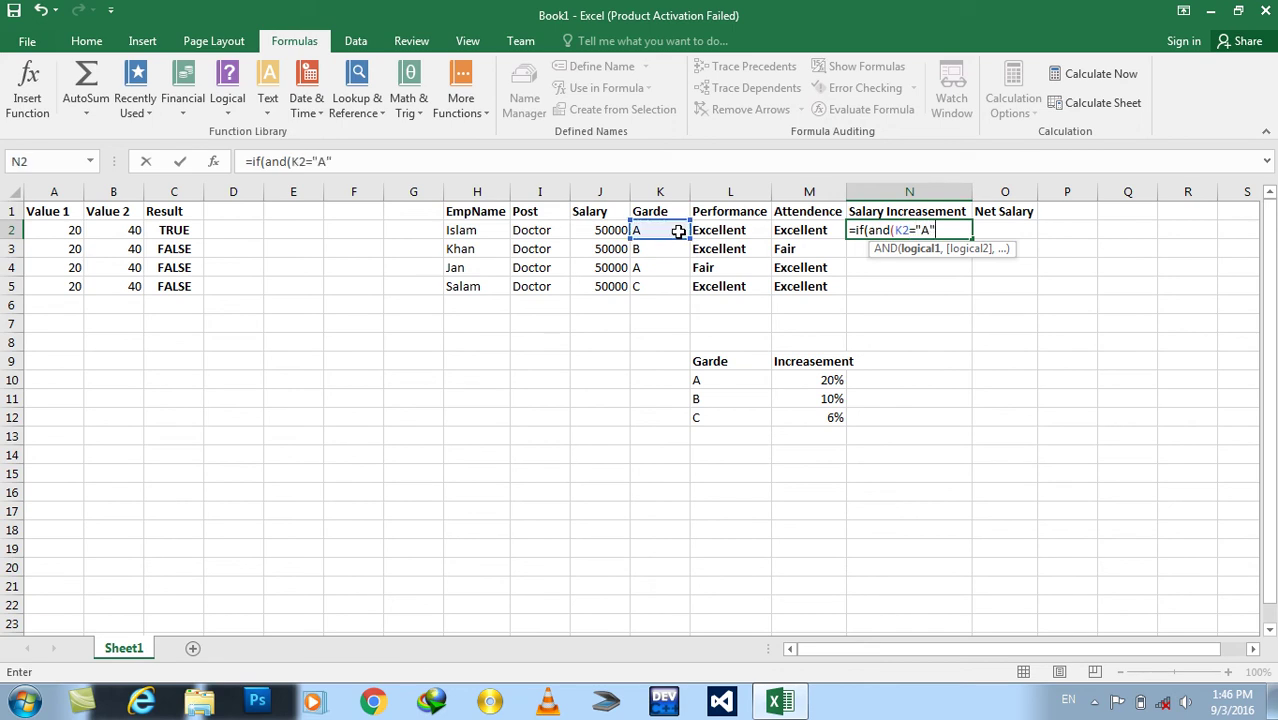
text(,)
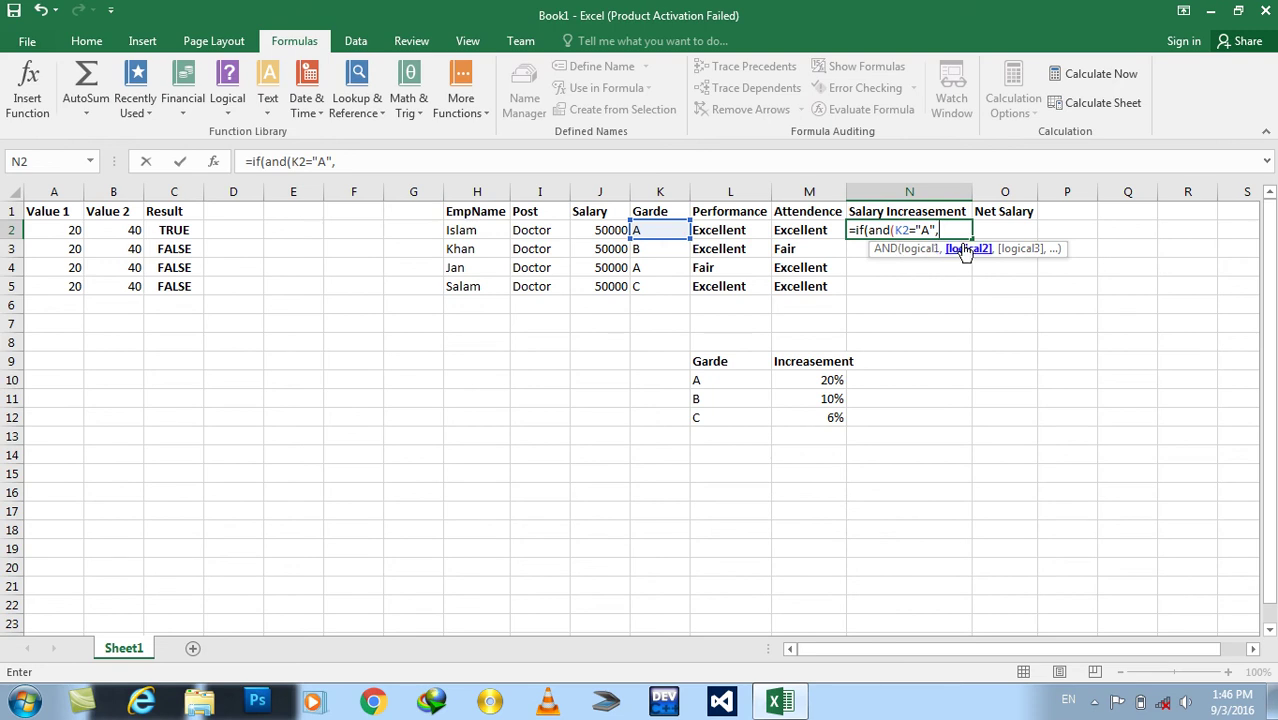
click(742, 228)
text(="Excellent",)
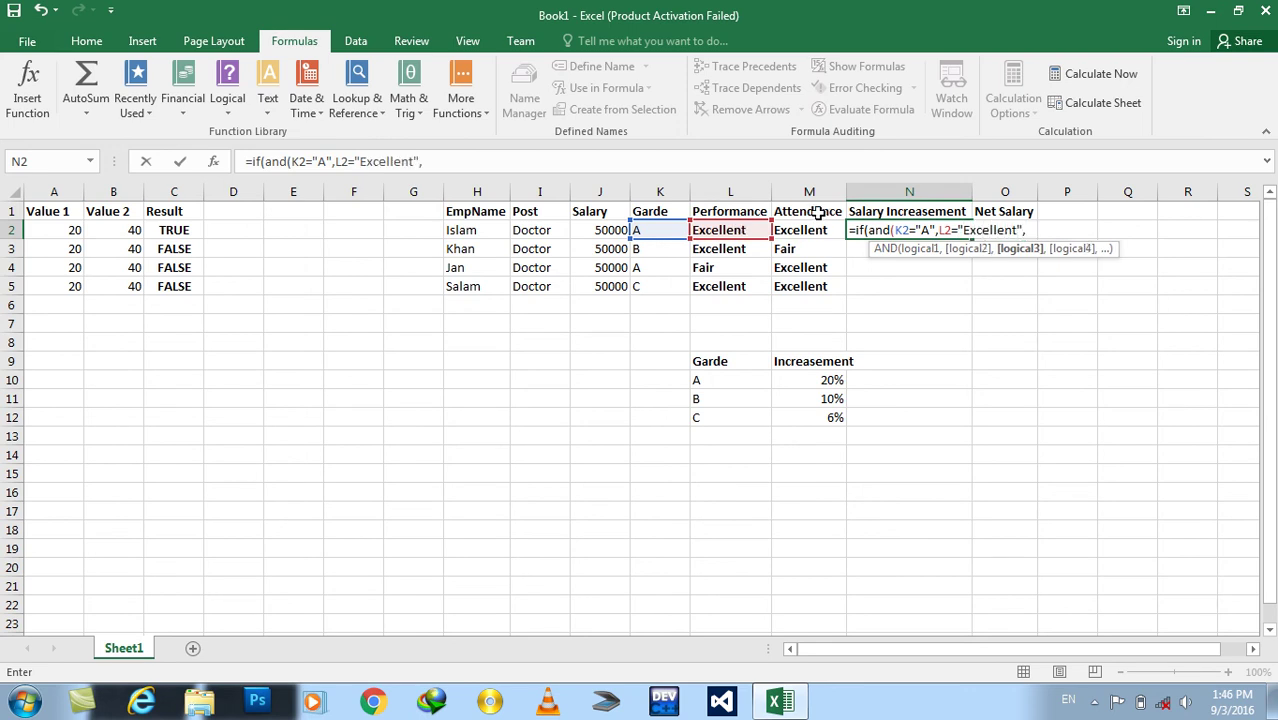
click(818, 228)
text(="Excellent")
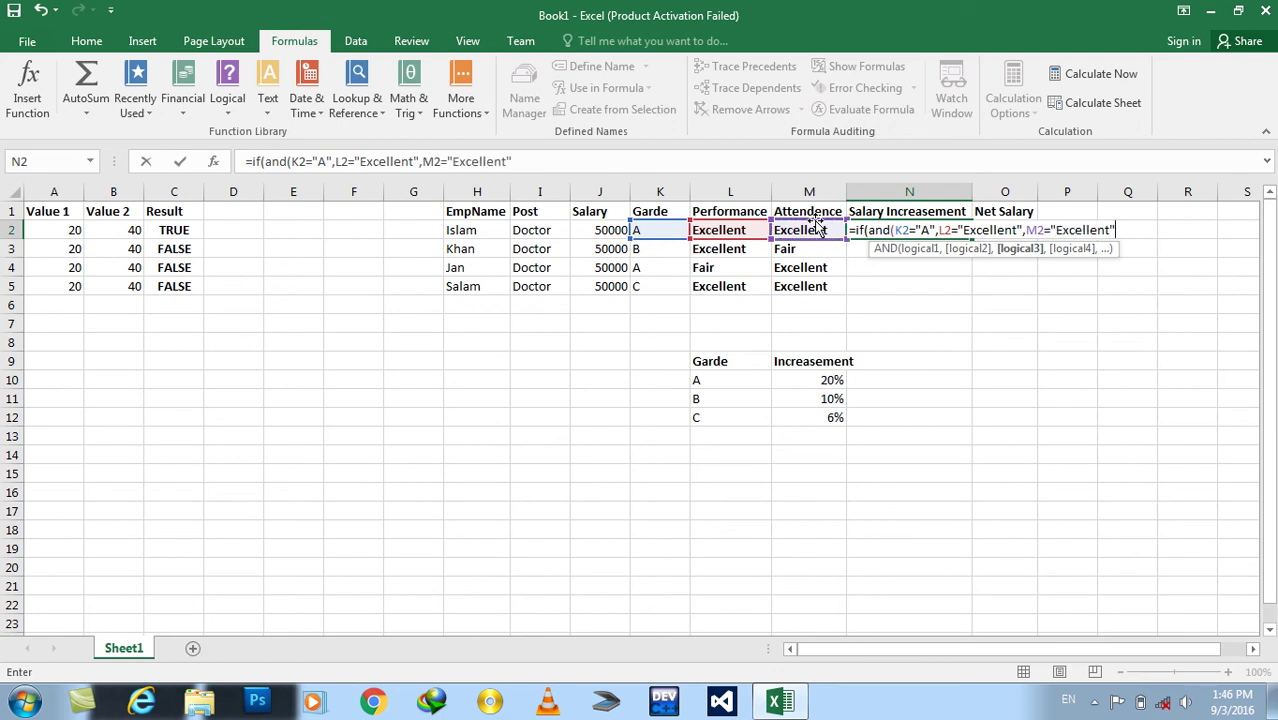
text())
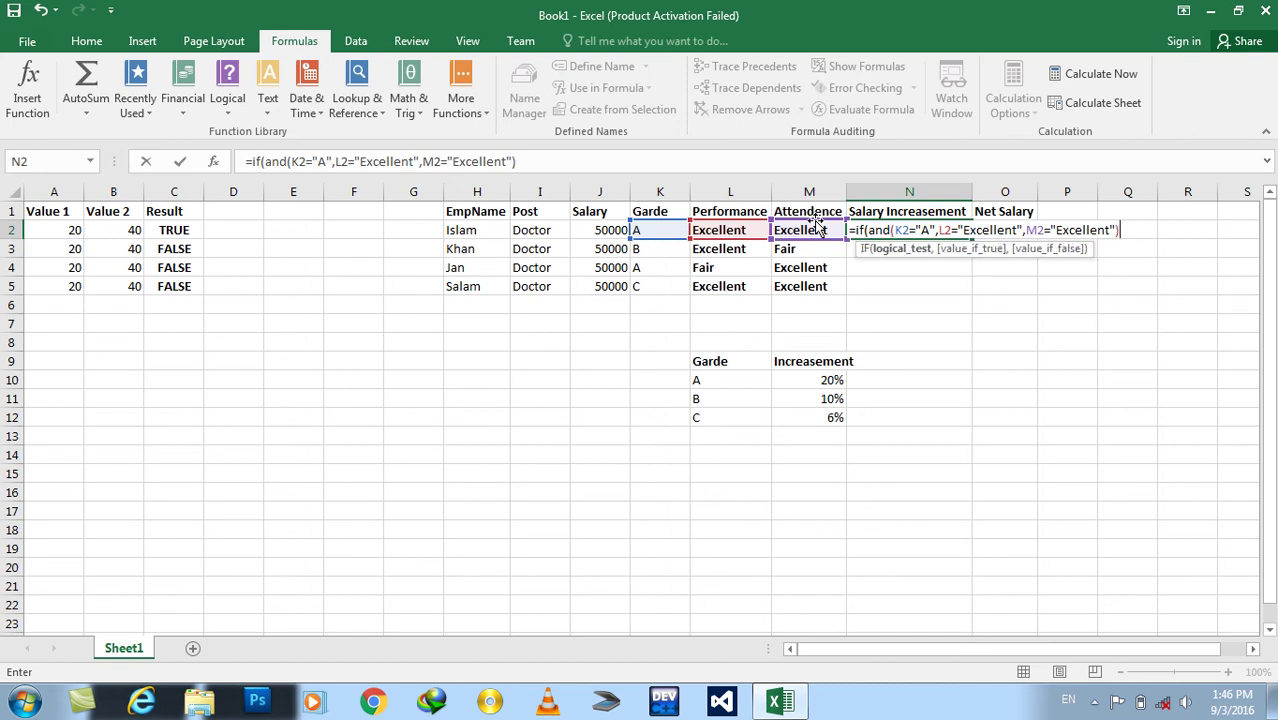
text(,)
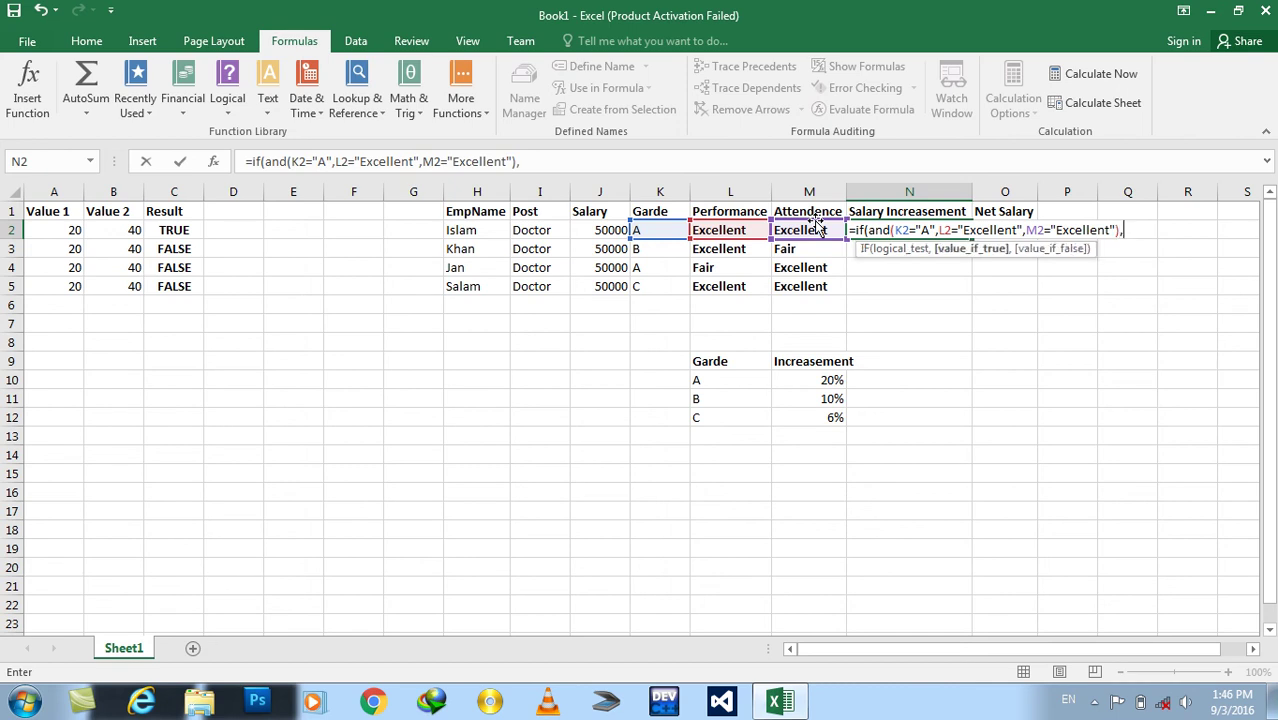
text(20)
key(BackSpace)
key(BackSpace)
click(613, 230)
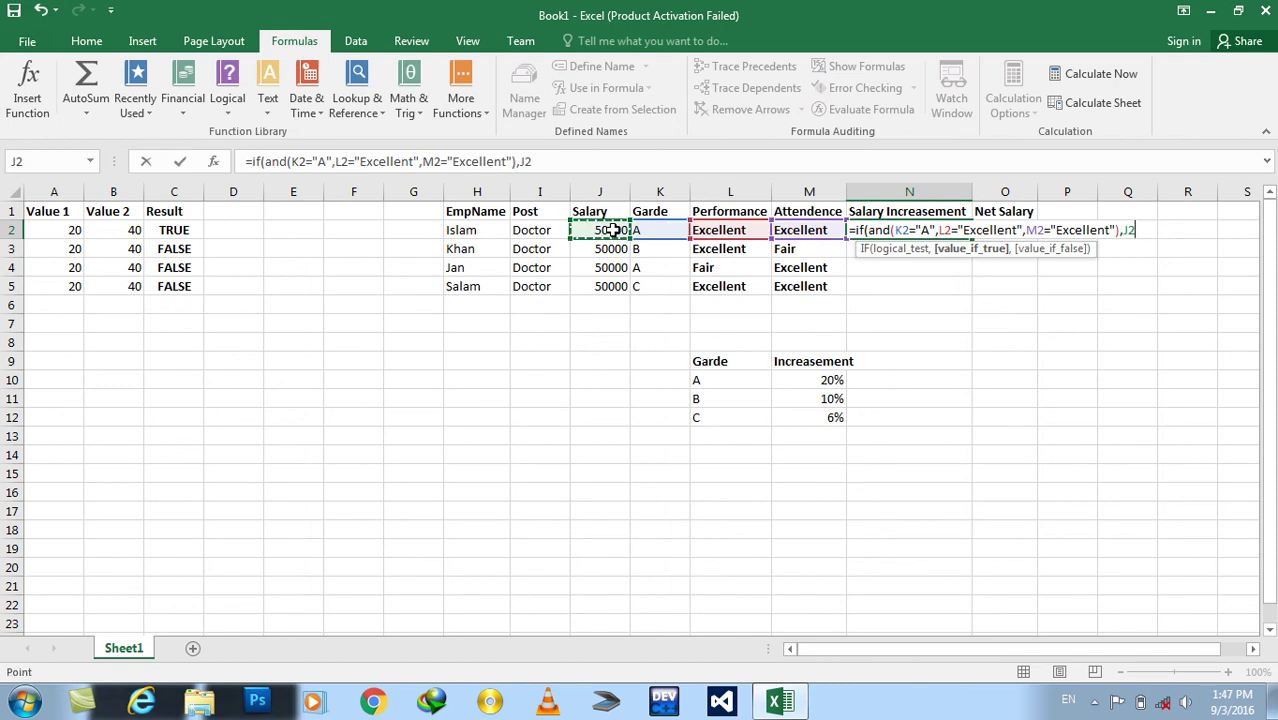
text(*)
text(20/100)
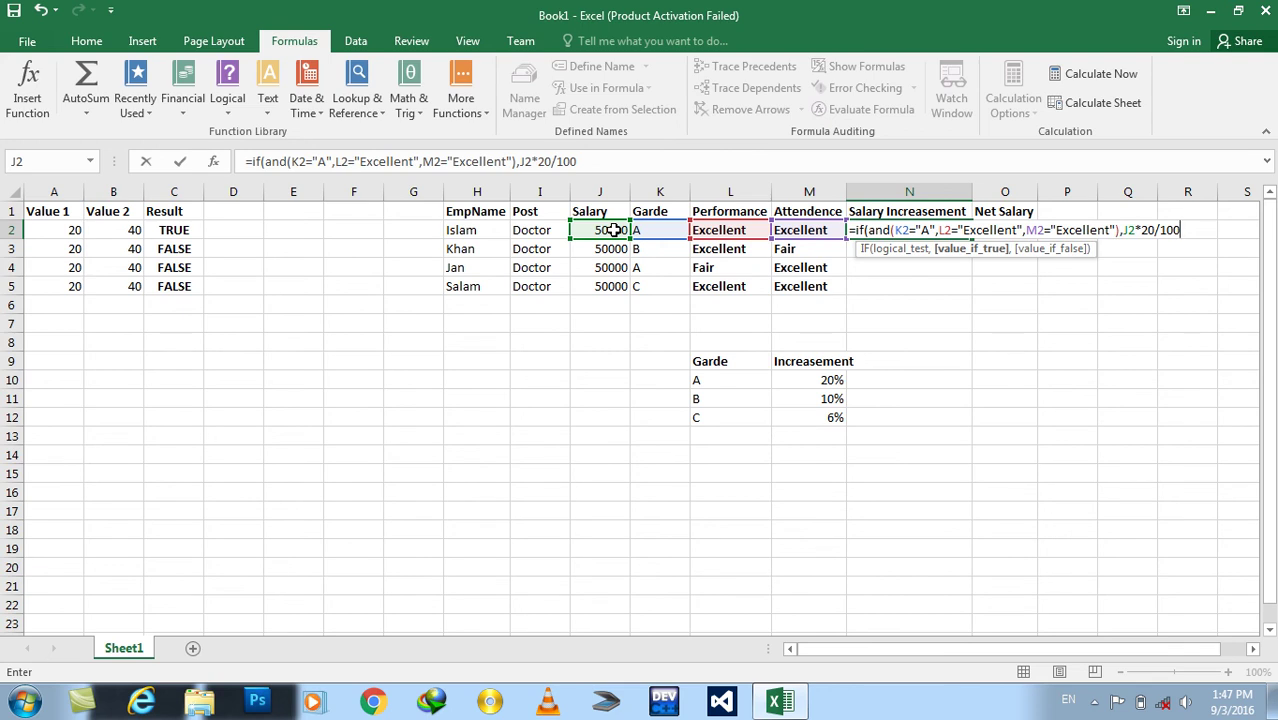
text(,if(and()
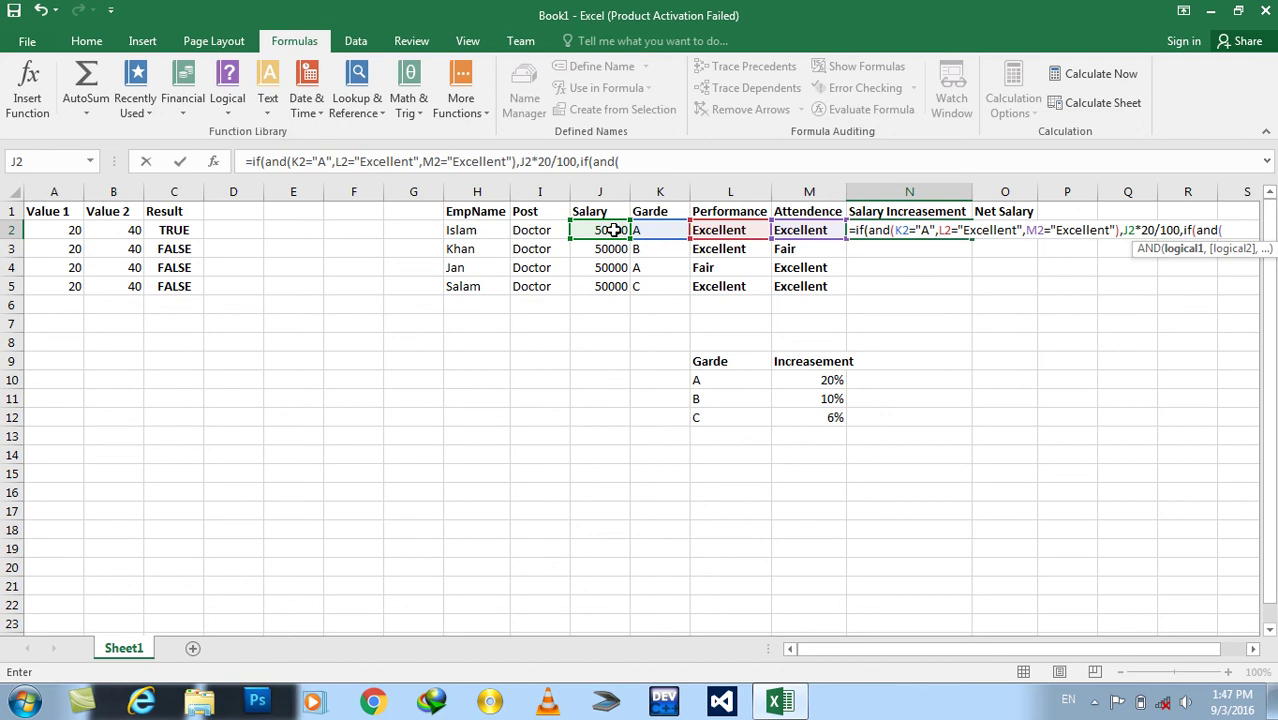
Append K2="B",L2="Excellent",M2="Excellent"),J2*10/100,if(and( to the N2 formula.
click(645, 230)
text(="B",)
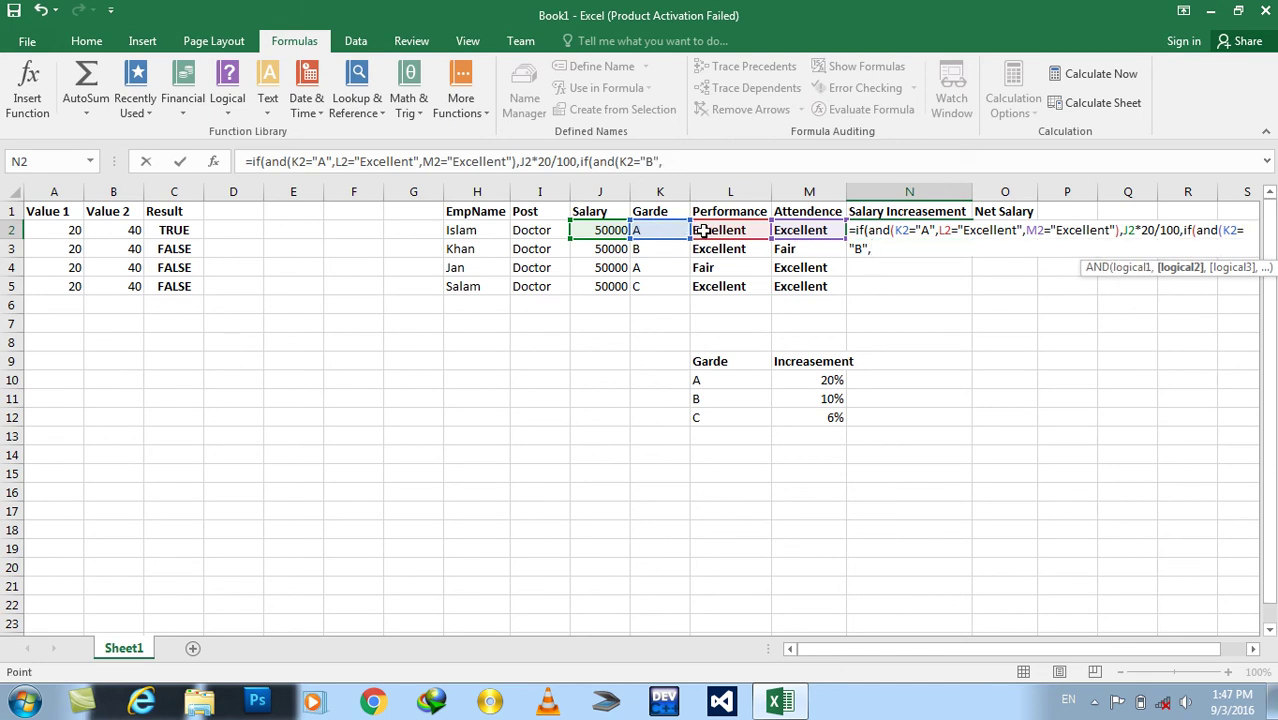
click(704, 230)
text(="Exce)
key(BackSpace)
text(cellent",)
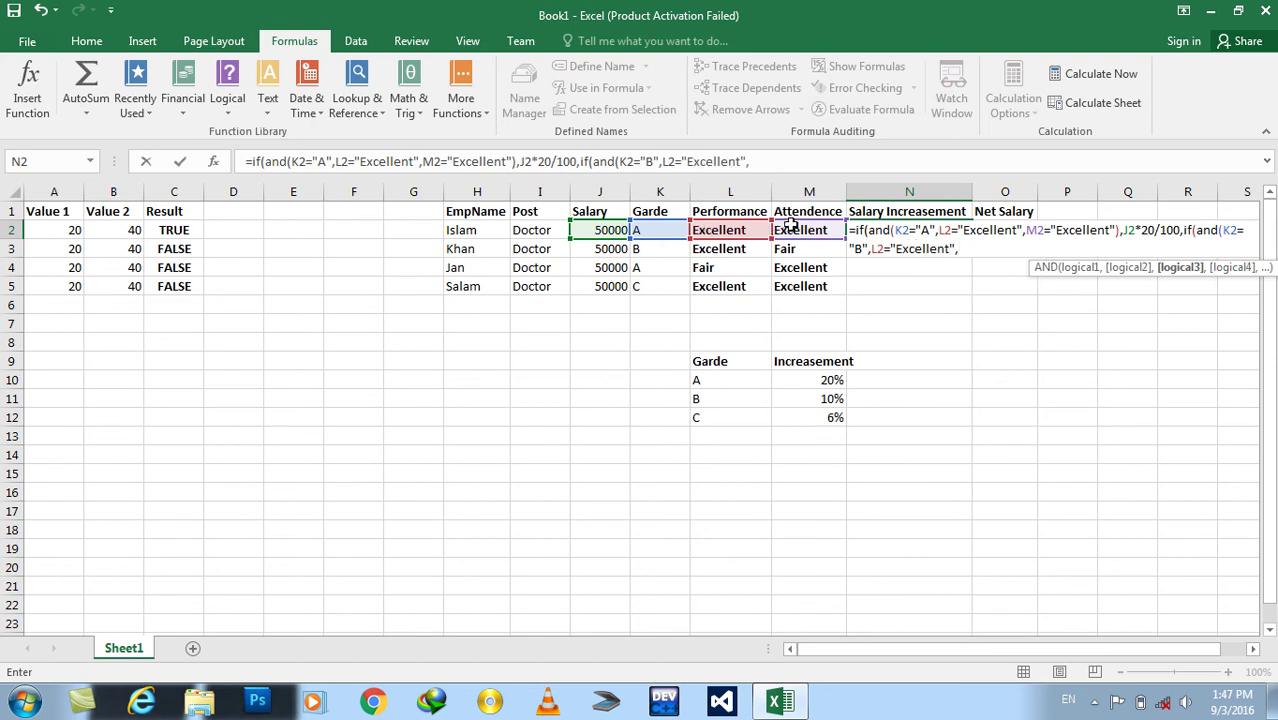
click(790, 229)
text(=")
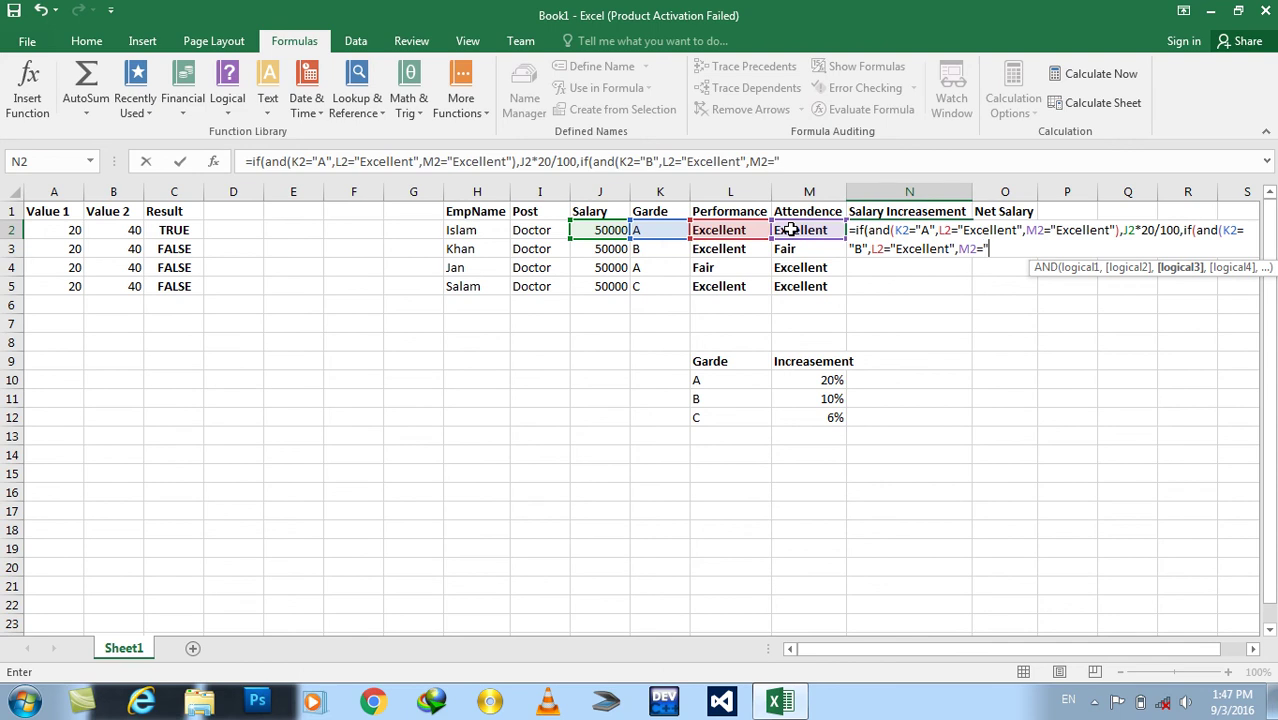
text(Excellent")
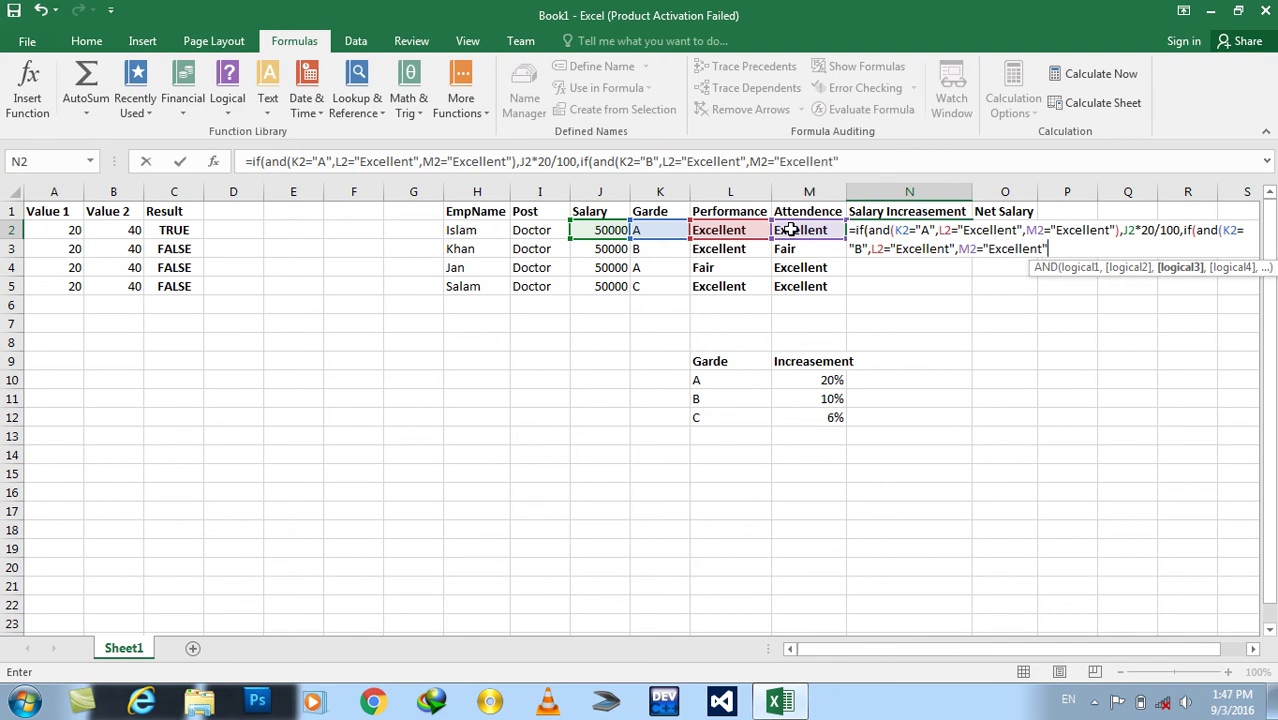
text(),)
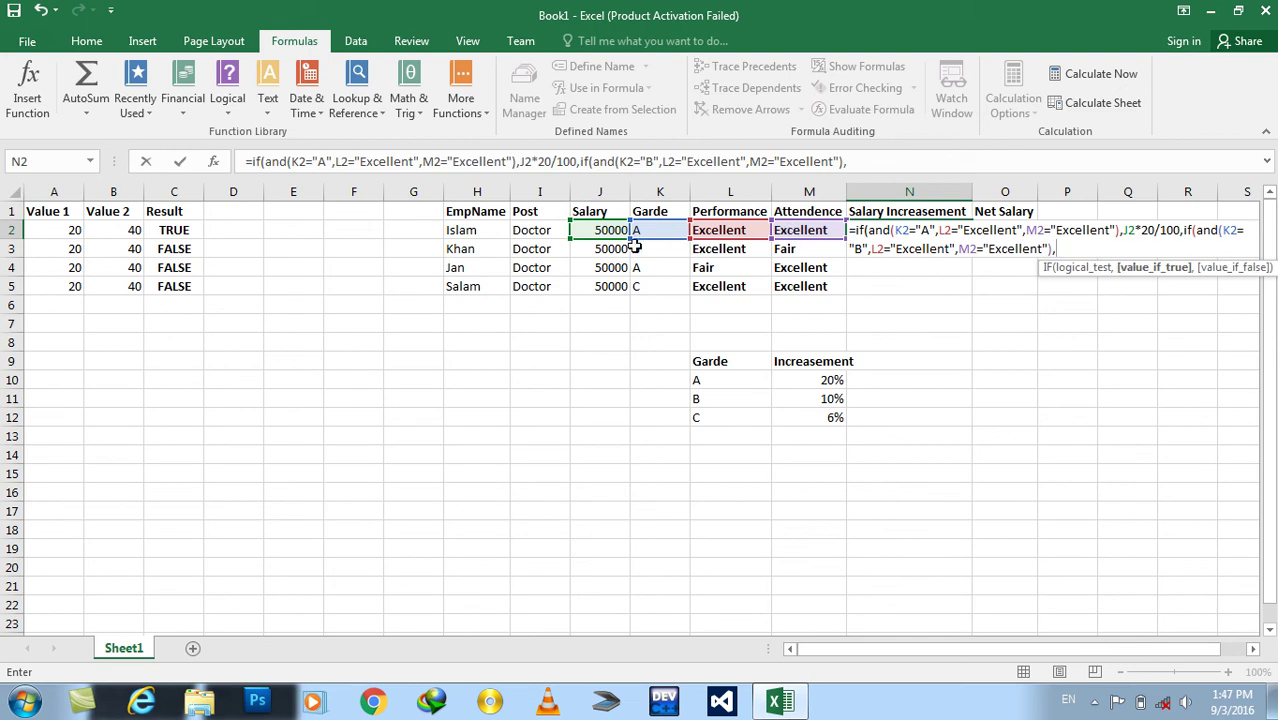
click(614, 231)
text(*)
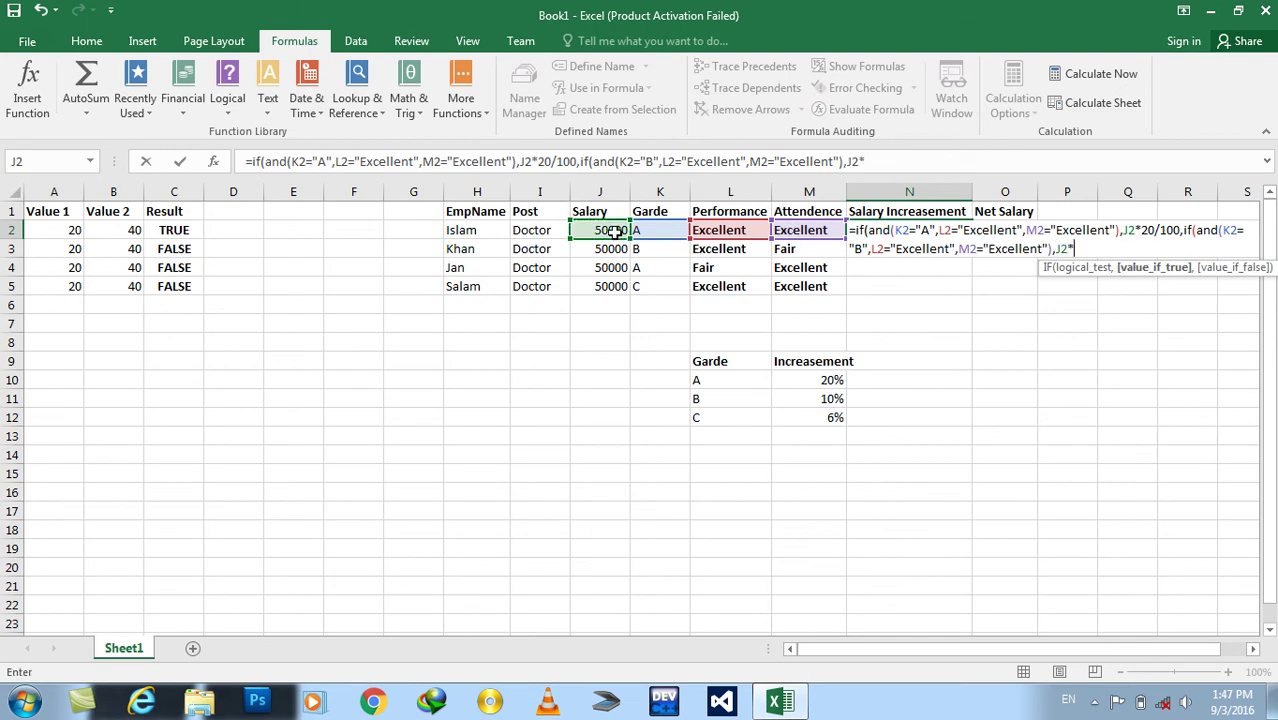
text(10/100)
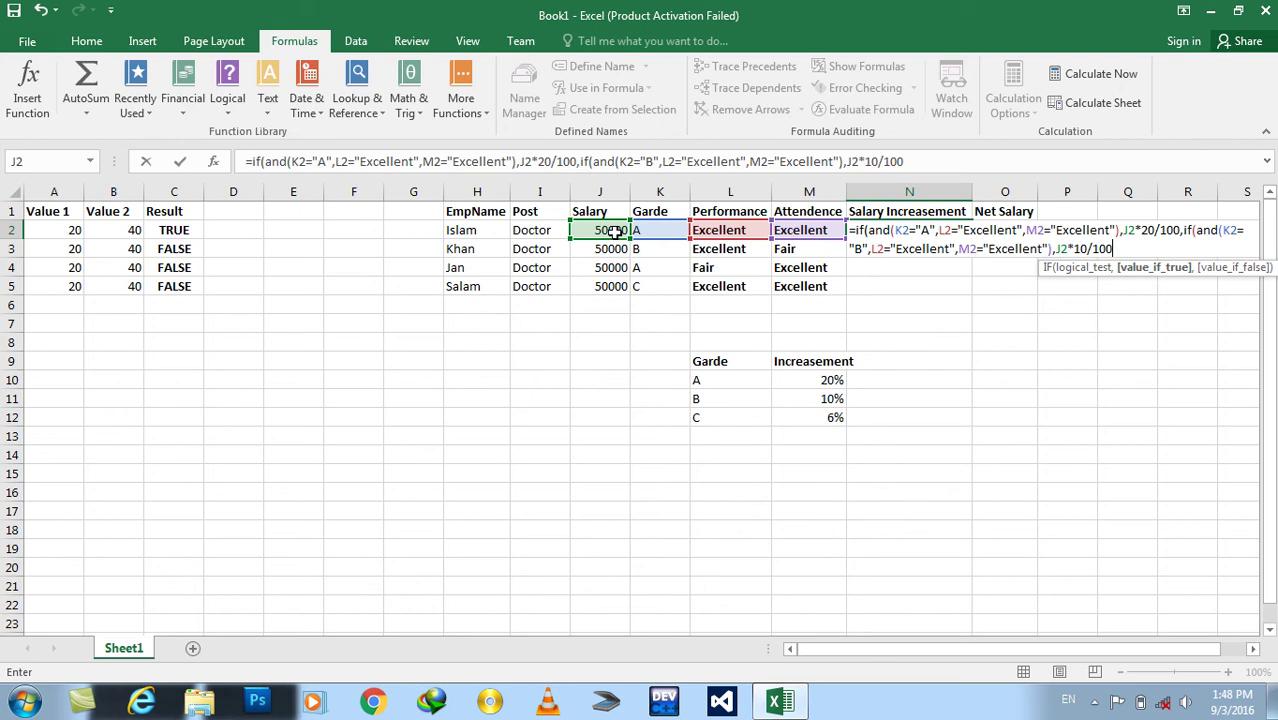
text(,if(and()
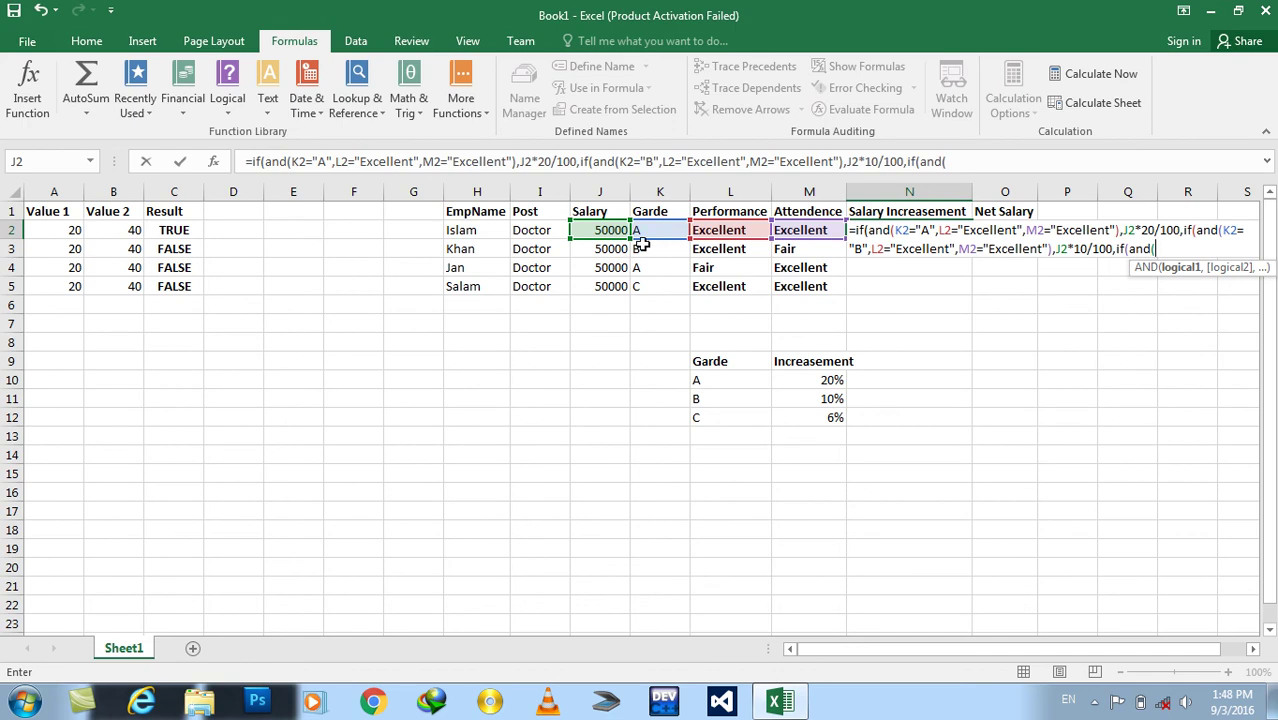
Close N2 with K2="C",L2="Excellent",M2="Excellent"),J2*6/100,0))) and enter it, giving 10000.
click(649, 230)
text(="C",)
click(700, 231)
text(="Ex)
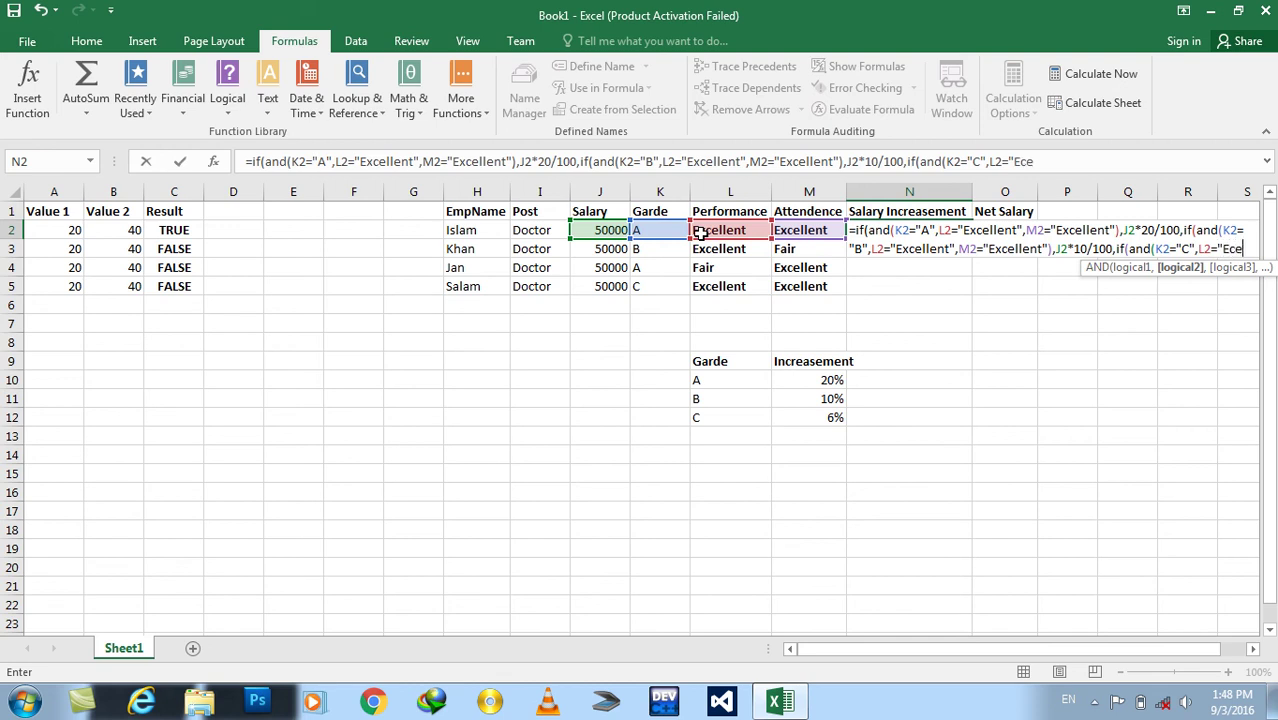
text(cellent",)
click(787, 230)
text(="Excellent"),)
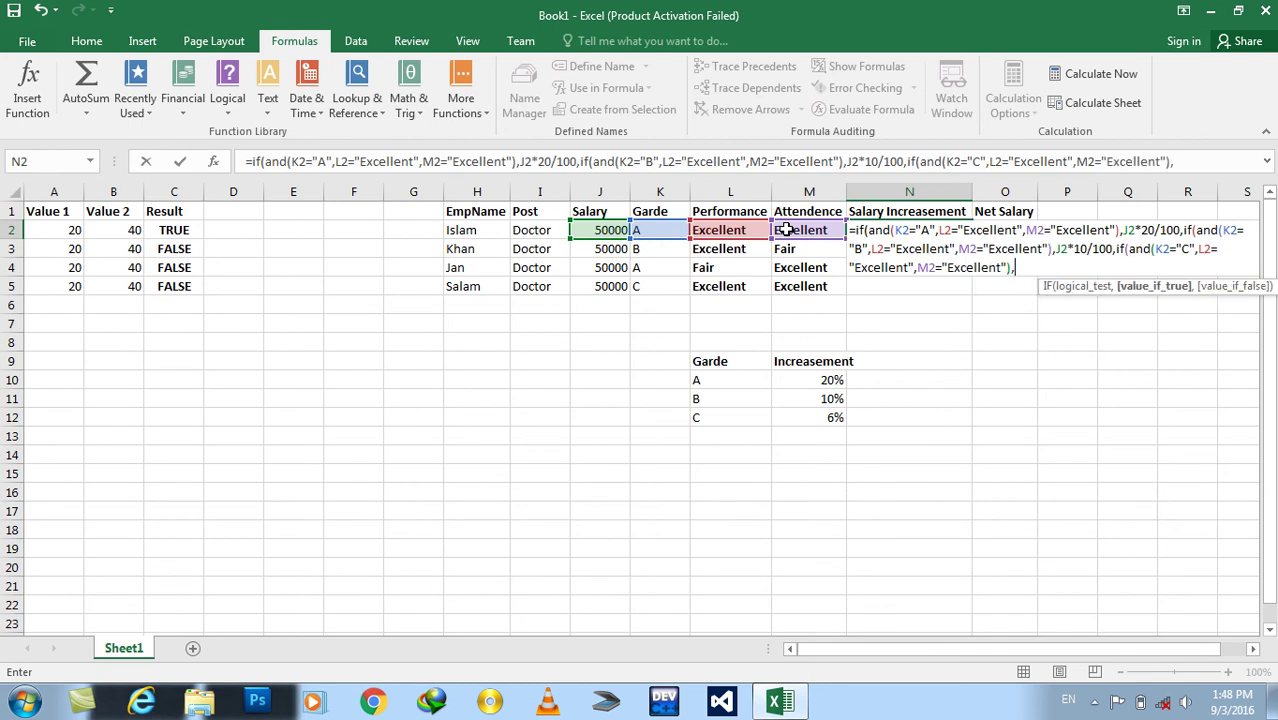
click(606, 229)
text(*6/100)
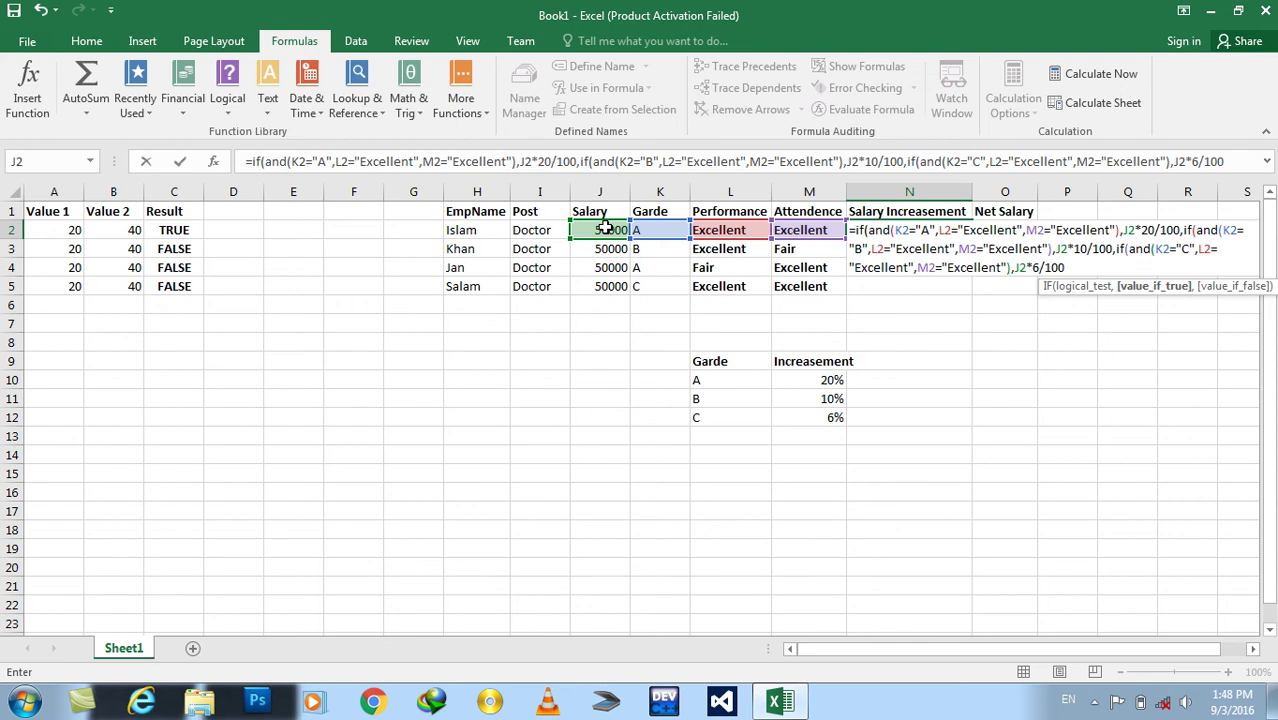
text(,0)
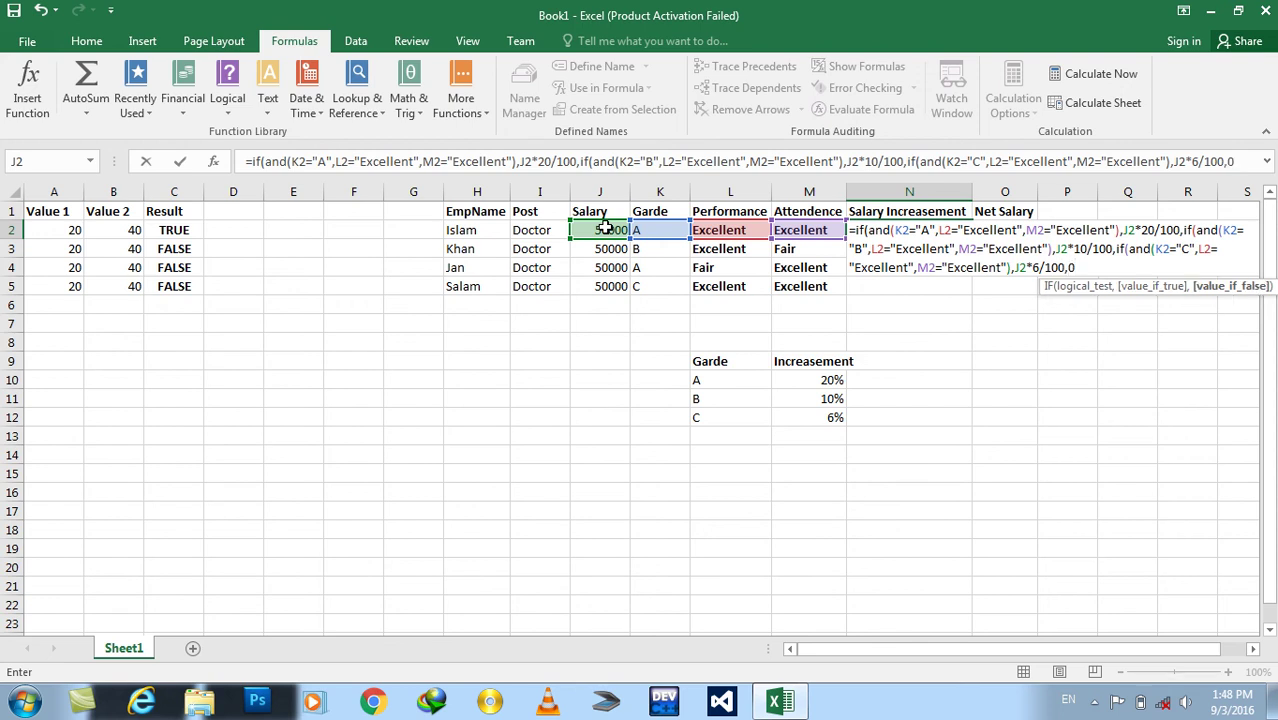
text())))
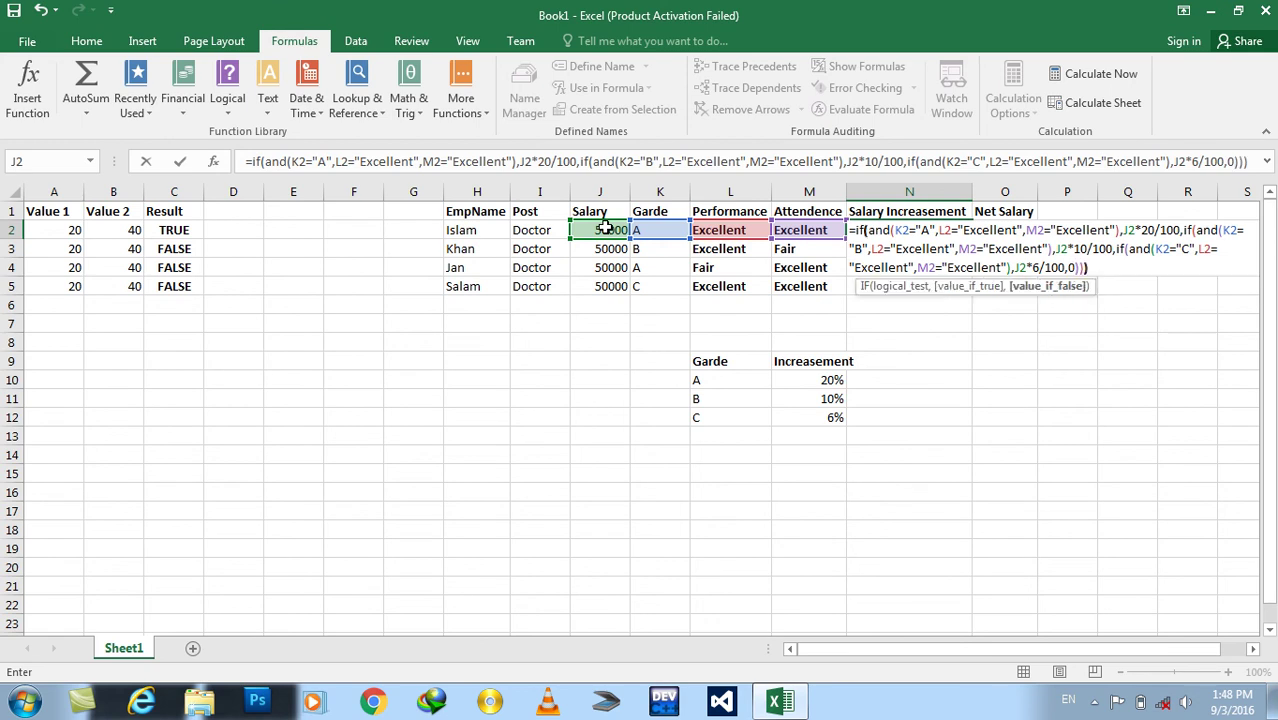
key(Return)
Fill the Salary Increasement formula from N2 down through N5.
key(Up)
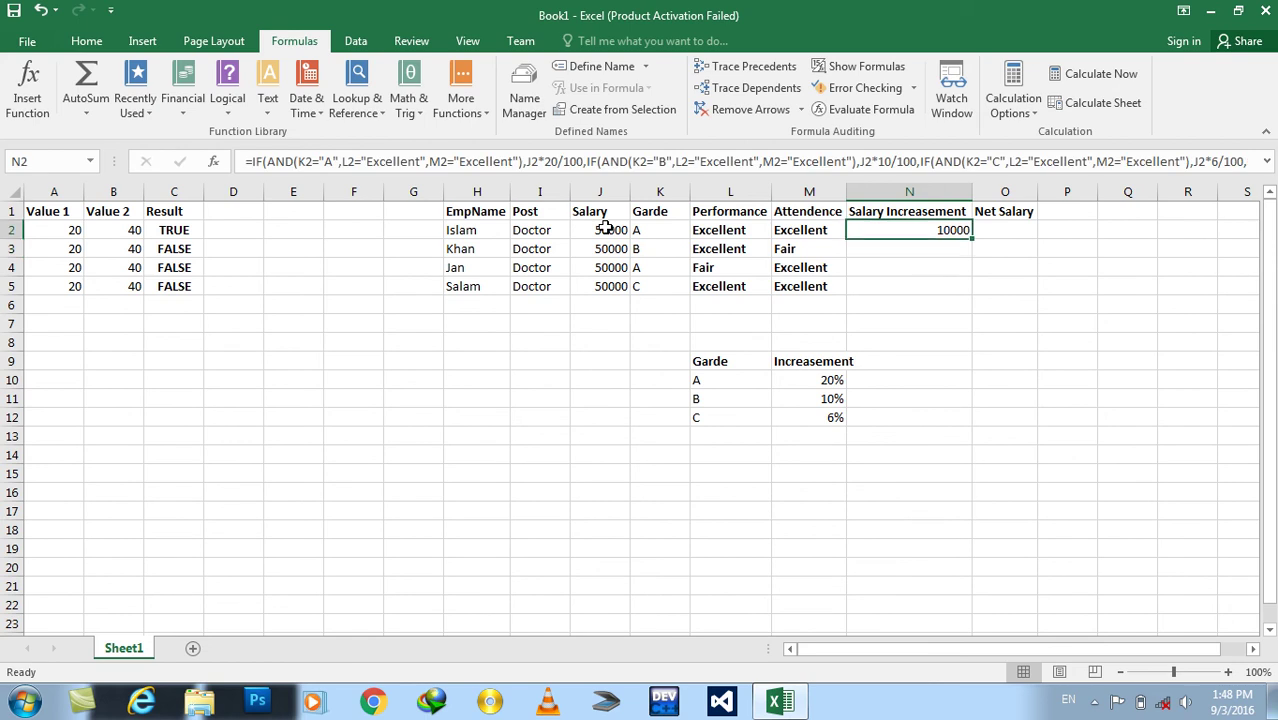
key(shift+Down)
key(shift+Down)
key(shift+Down)
key(shift+Down)
key(shift+Up)
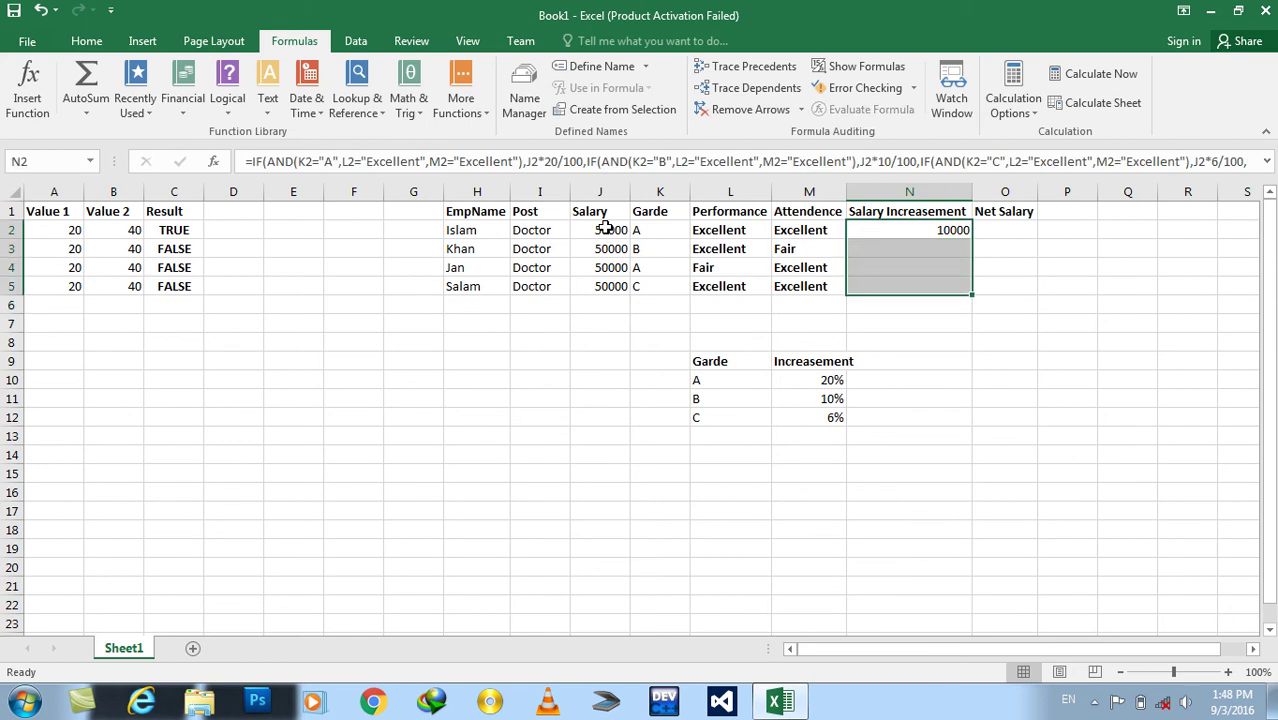
key(ctrl+d)
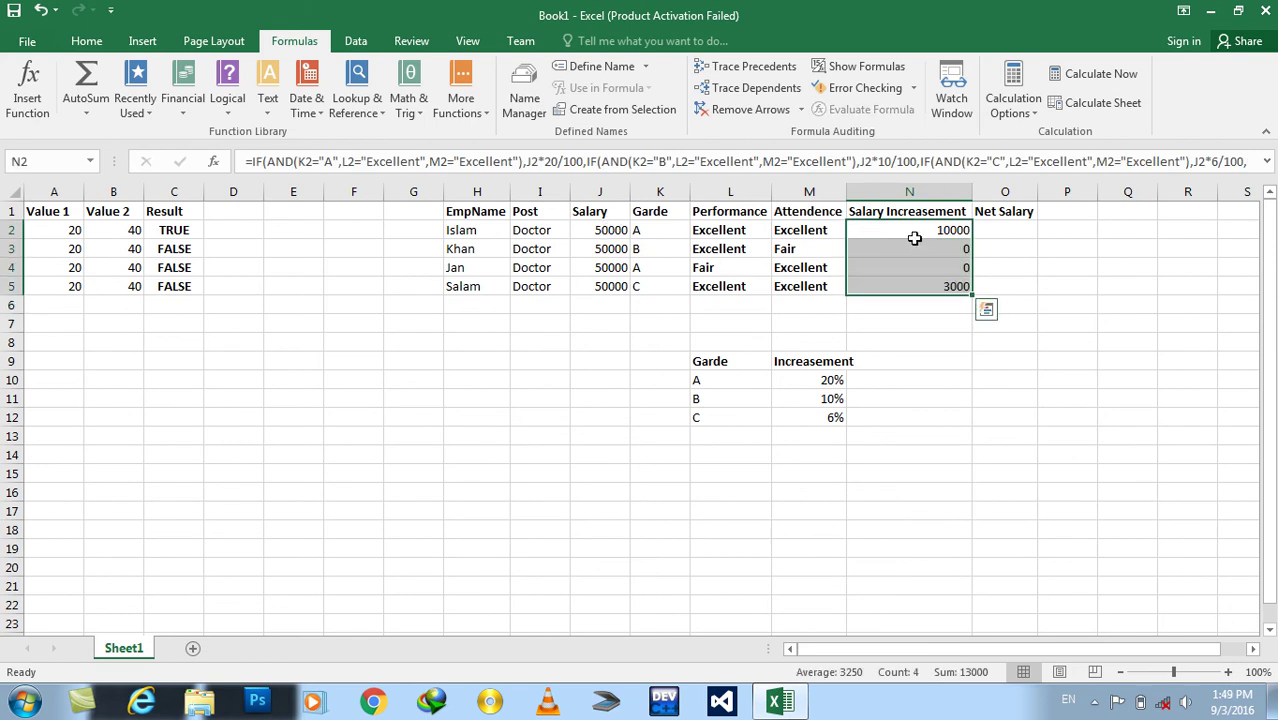
click(913, 236)
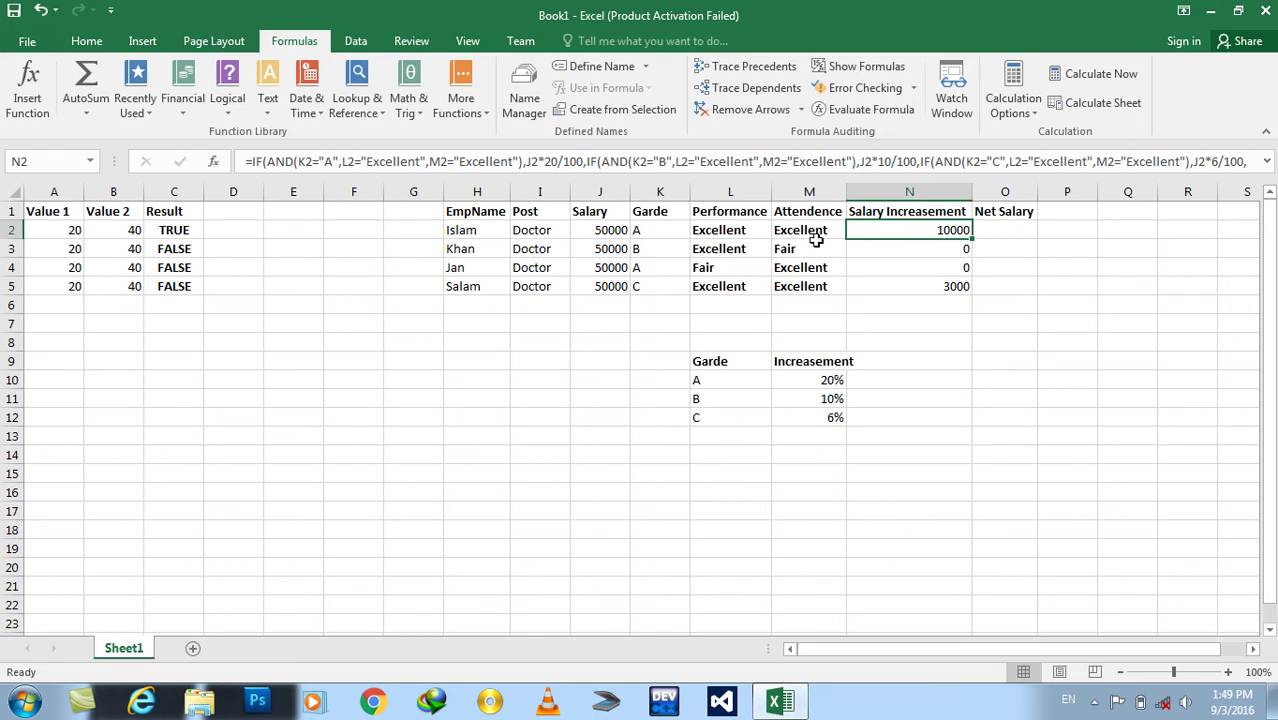
Review grade, performance and attendance ratings for the first three employees.
click(738, 229)
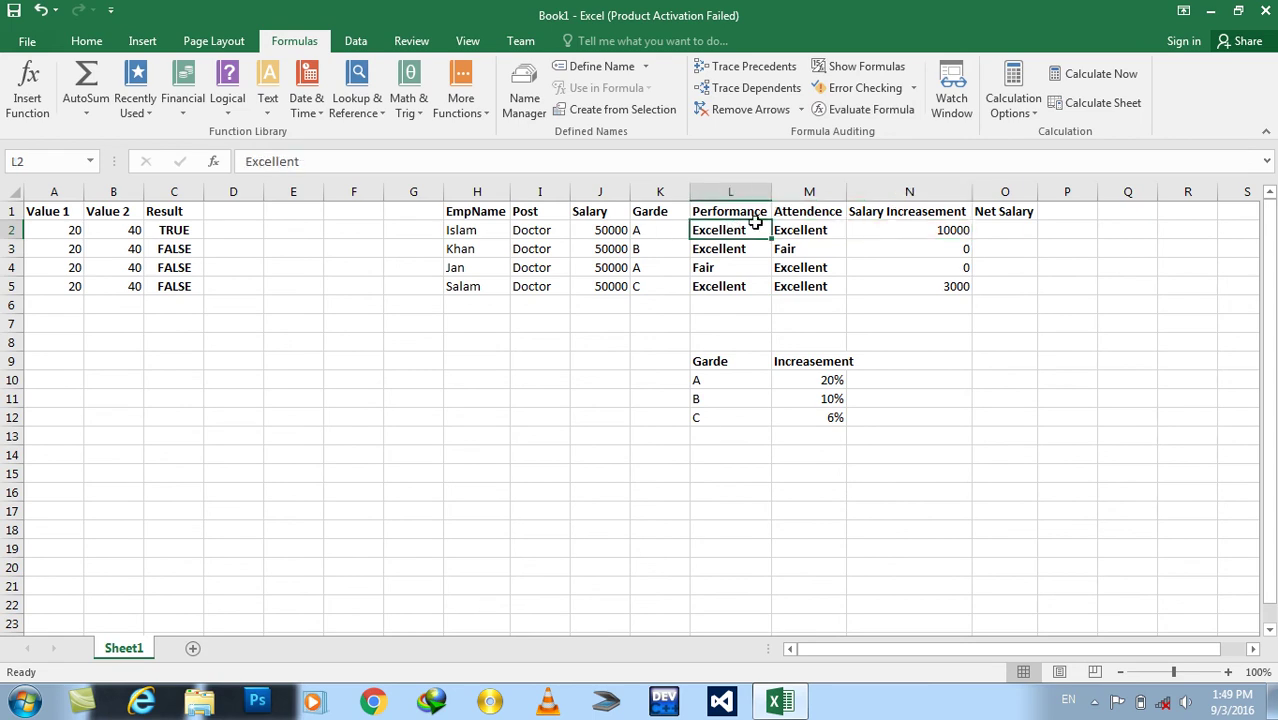
click(791, 230)
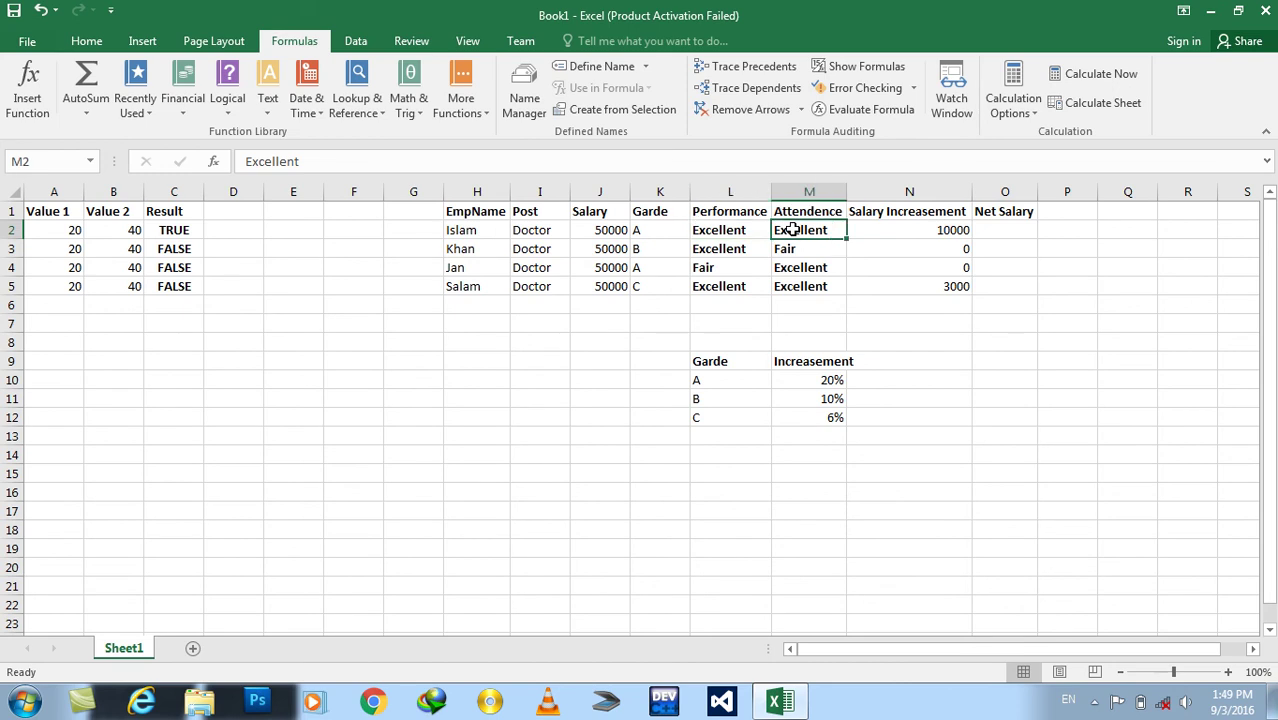
click(655, 231)
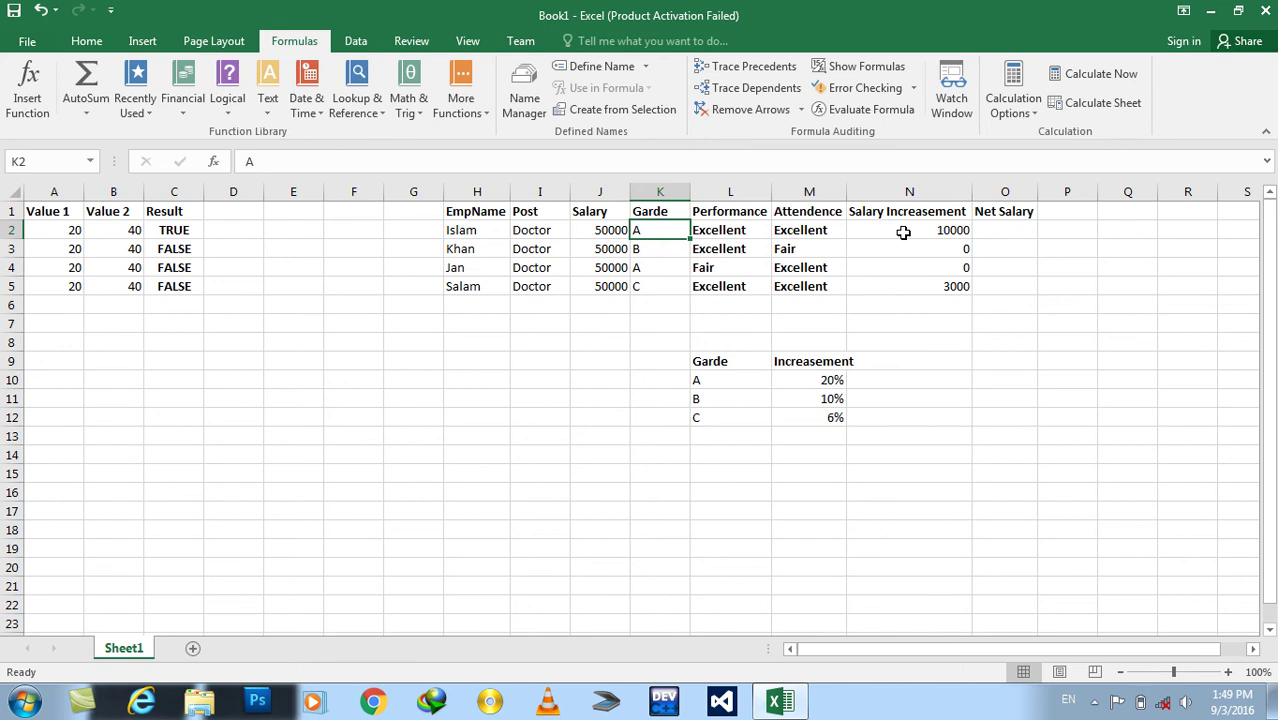
click(661, 252)
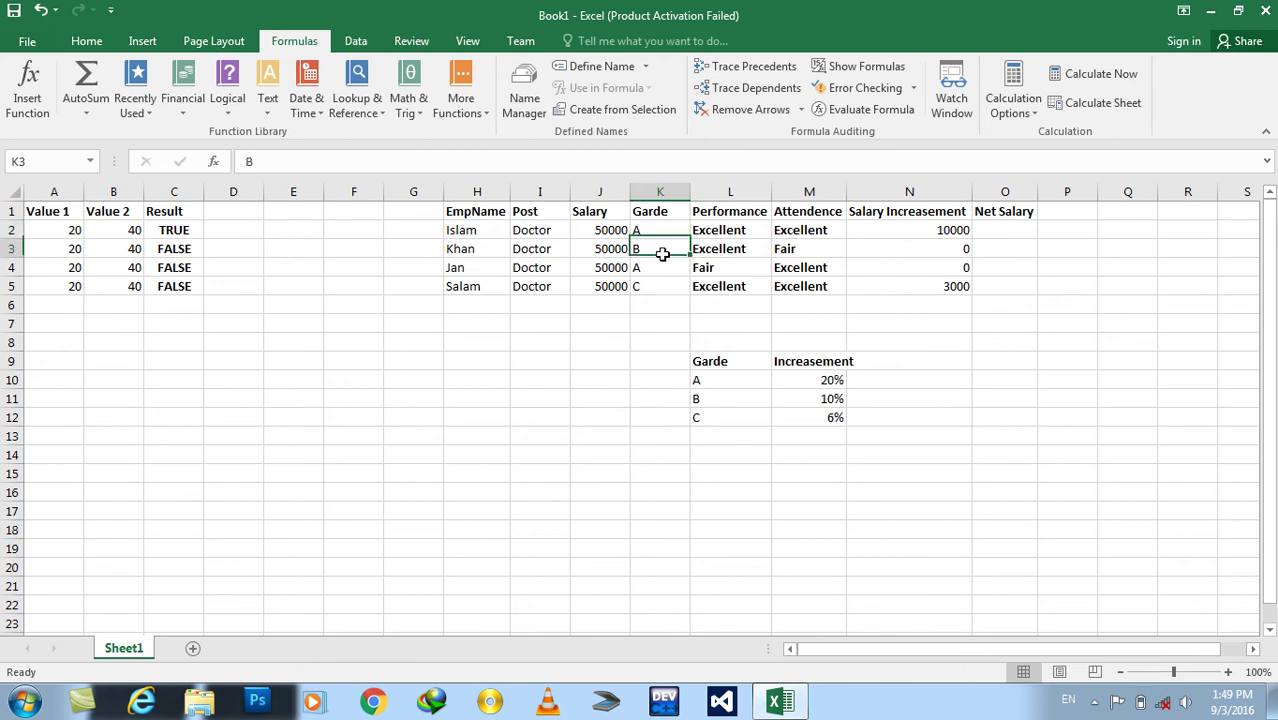
click(728, 266)
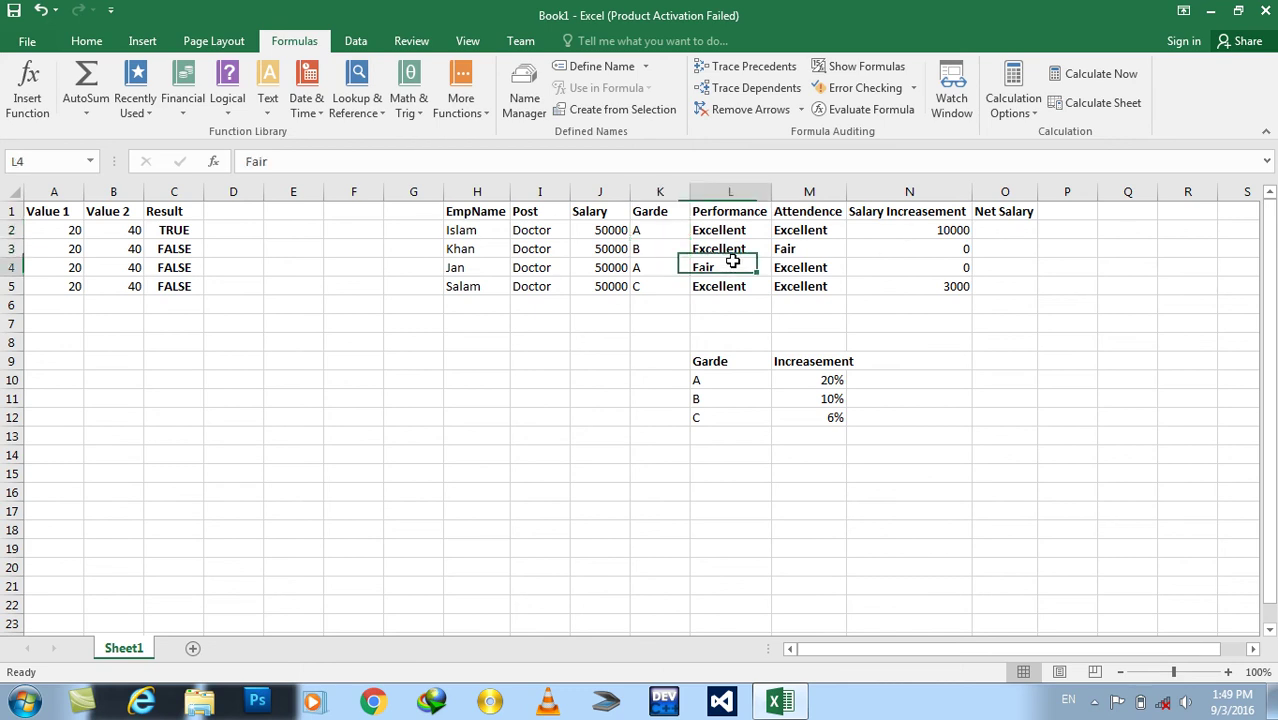
click(787, 245)
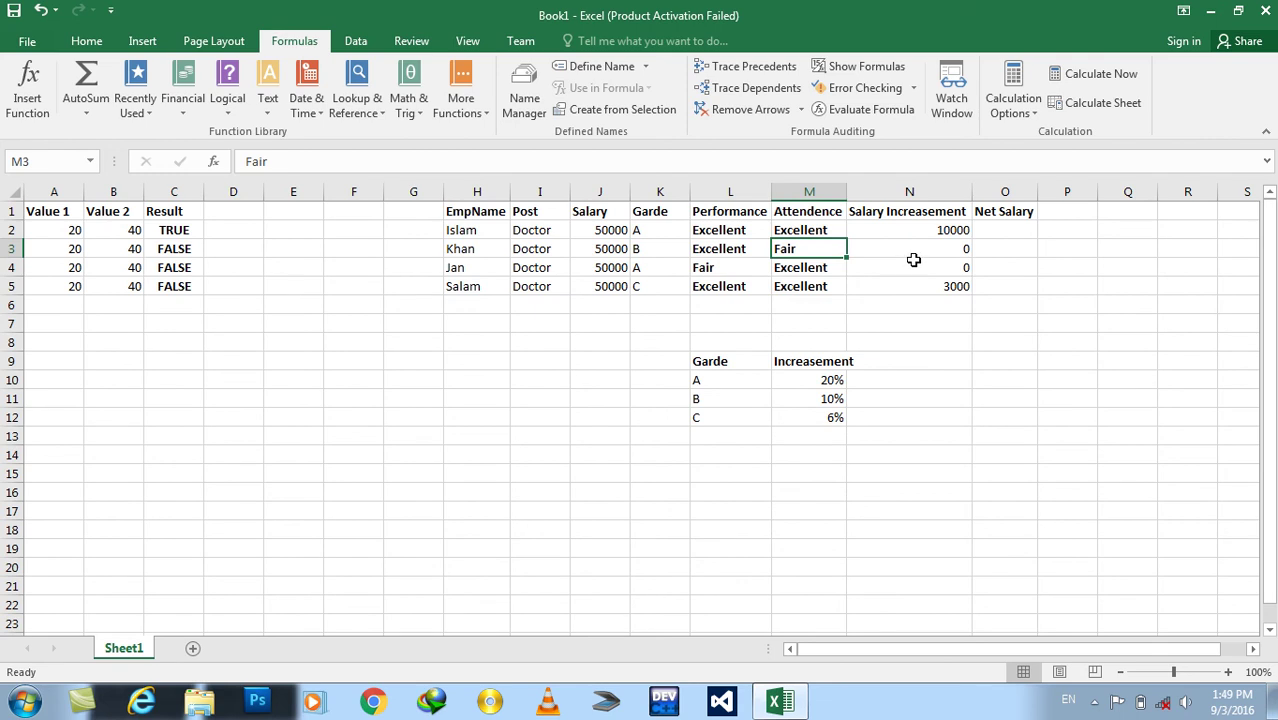
click(708, 269)
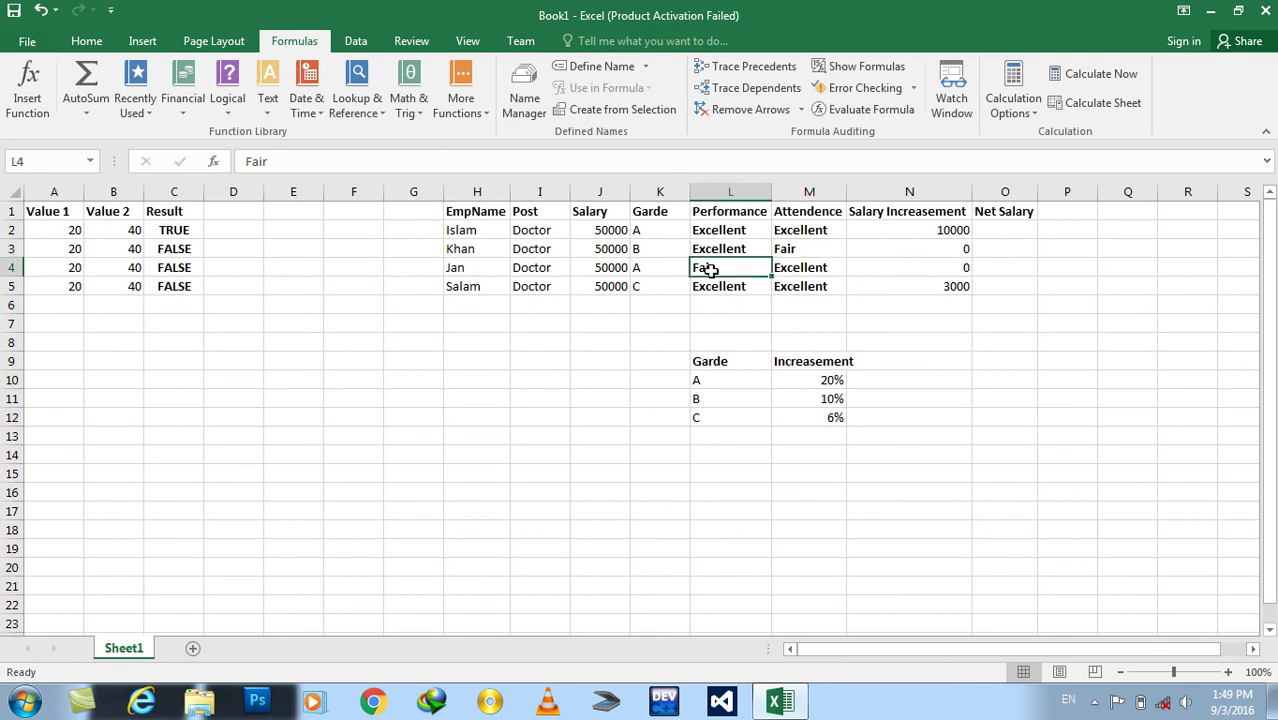
click(781, 271)
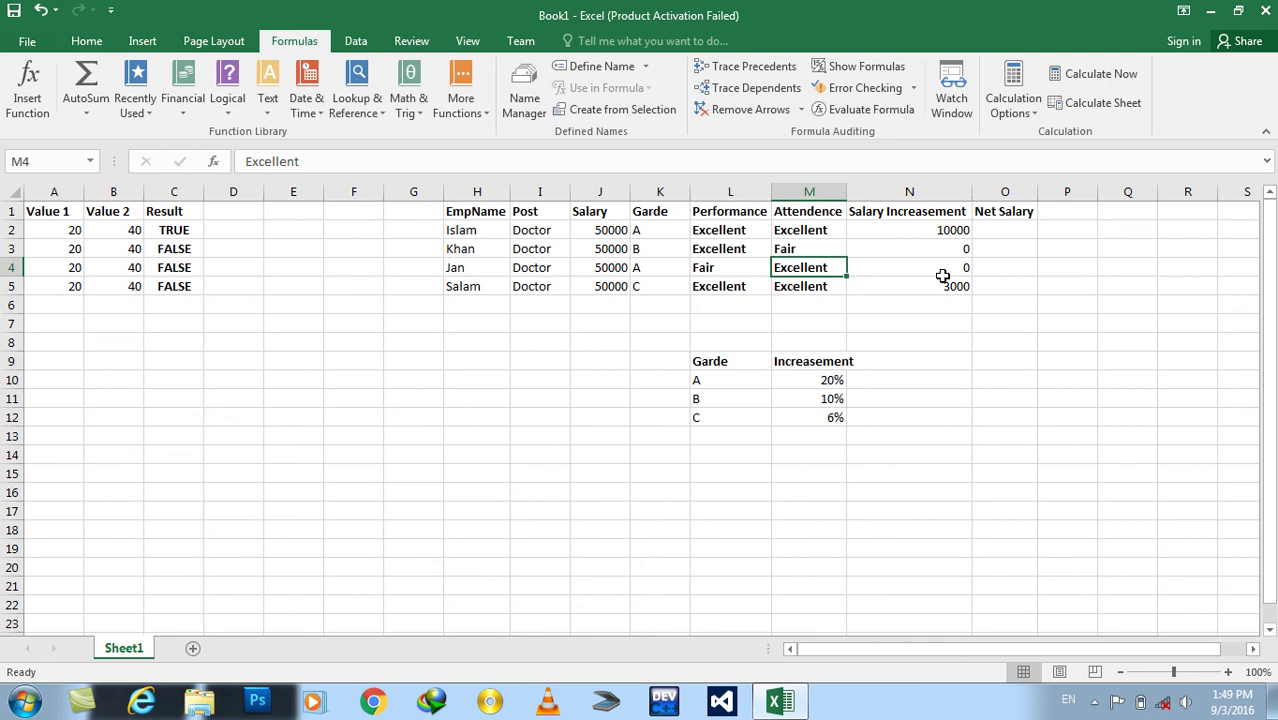
Check the fourth employee's grade C, performance and attendance against N5's increase formula.
click(666, 286)
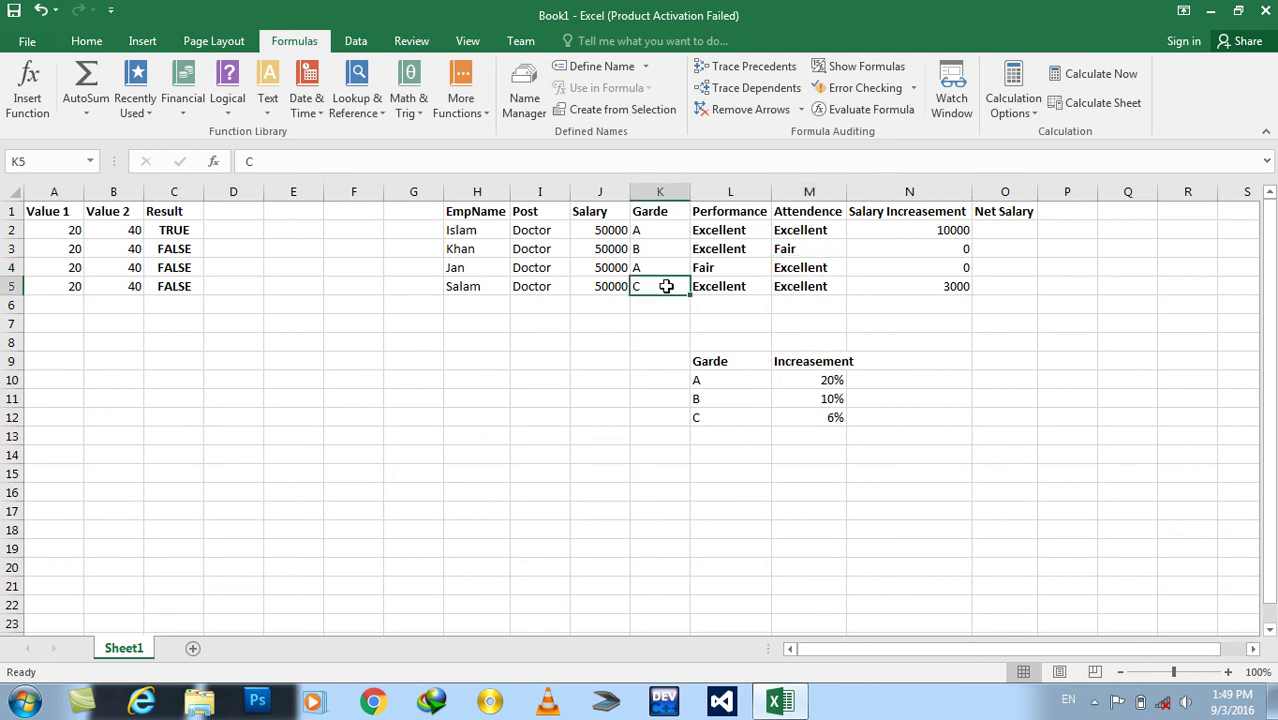
click(712, 286)
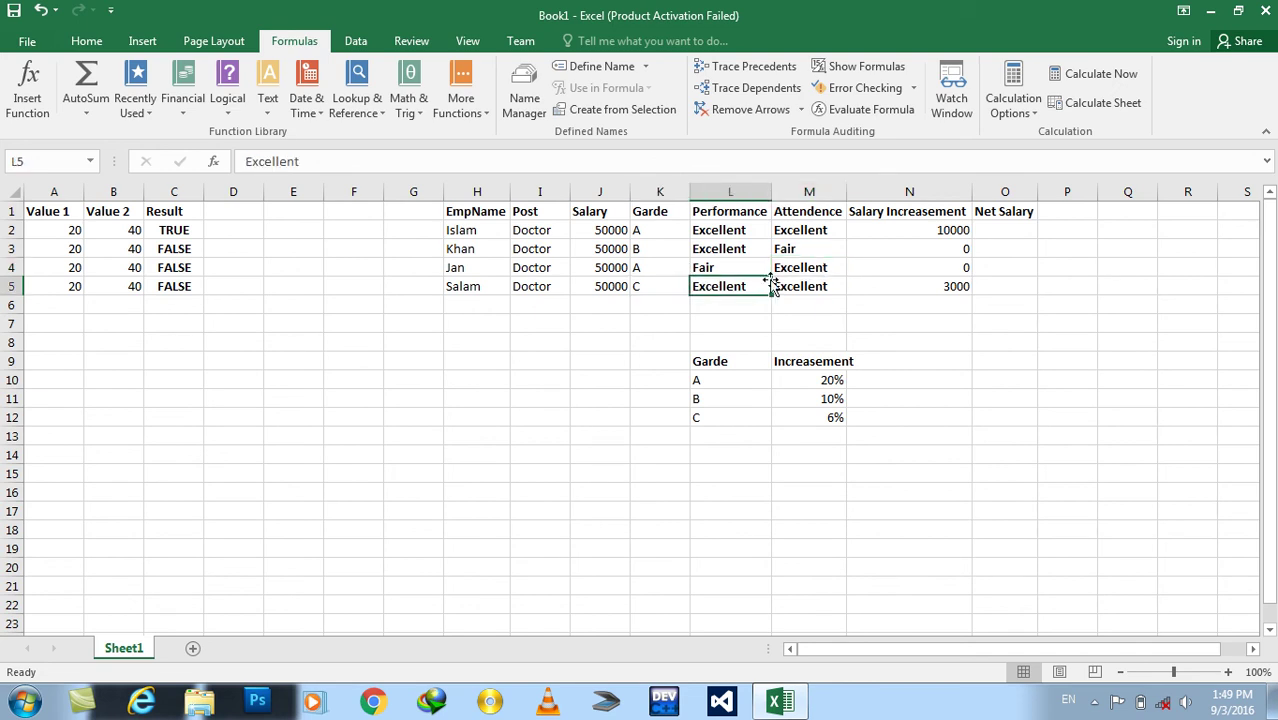
click(785, 285)
click(940, 284)
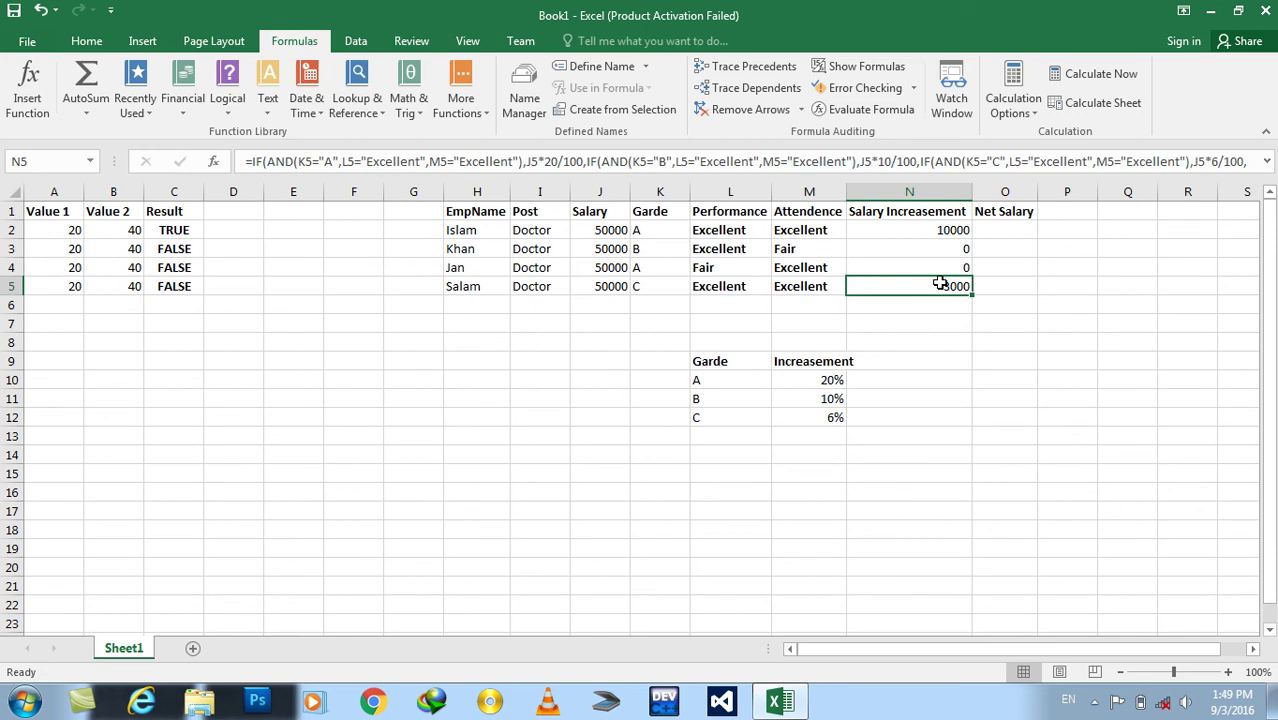
Move to the first Net Salary cell, O2.
key(Right)
key(Down)
key(Down)
key(Up)
key(Up)
key(Up)
key(Up)
key(Up)
Enter the Net Salary formula =J2+N2 in O2.
text(=)
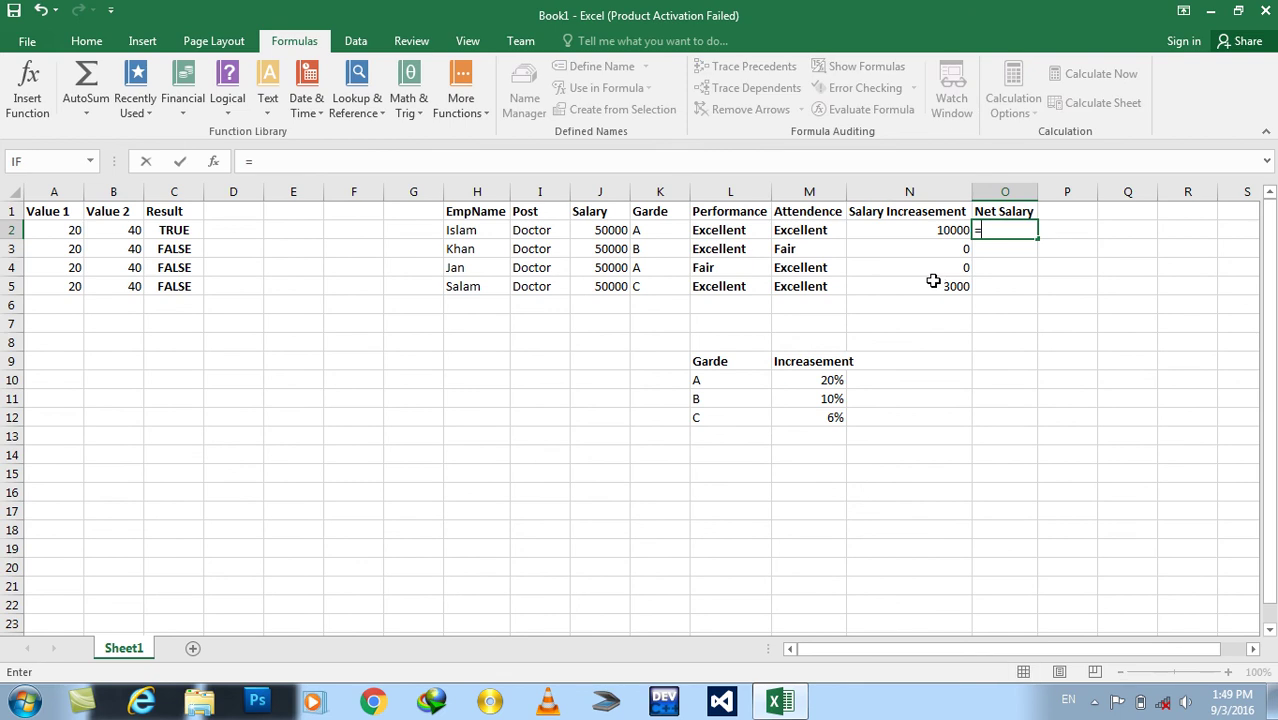
click(613, 230)
text(+)
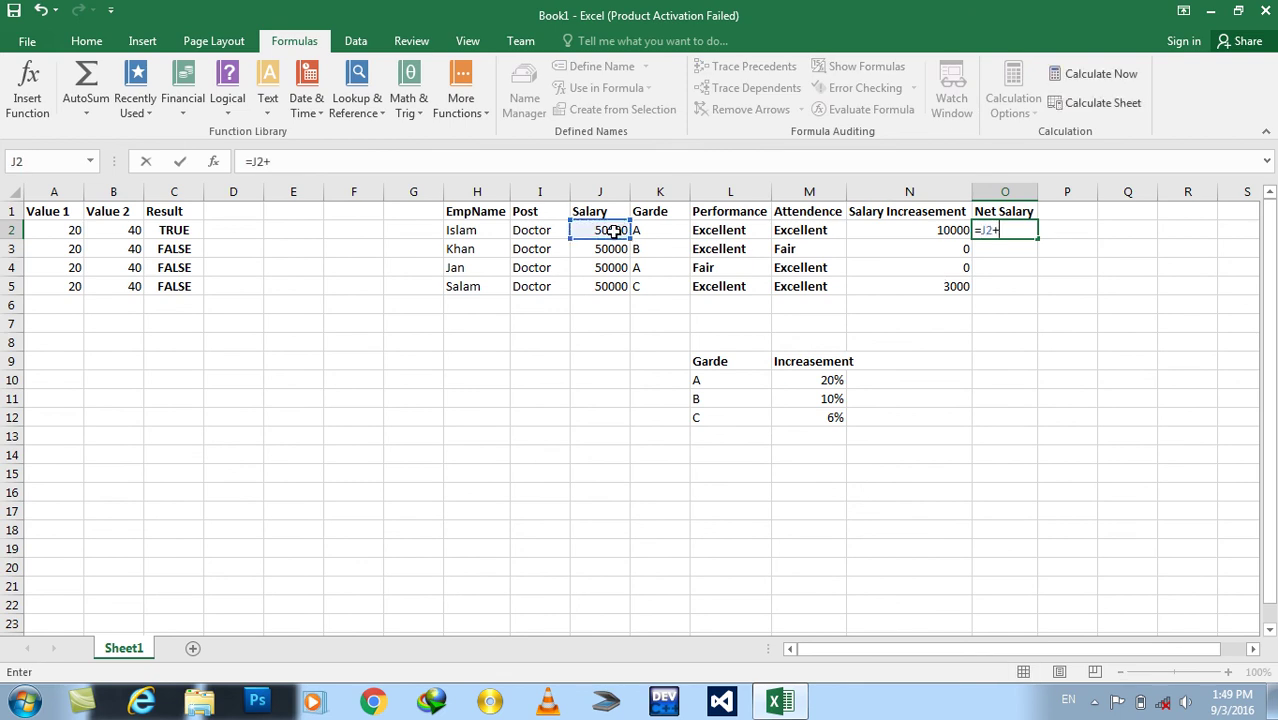
click(903, 228)
key(Return)
Fill the Net Salary formula down O2:O5, giving 60000, 50000, 50000 and 53000.
key(Up)
key(Up)
key(Left)
key(Right)
key(Down)
key(shift+Down)
key(shift+Down)
key(shift+Down)
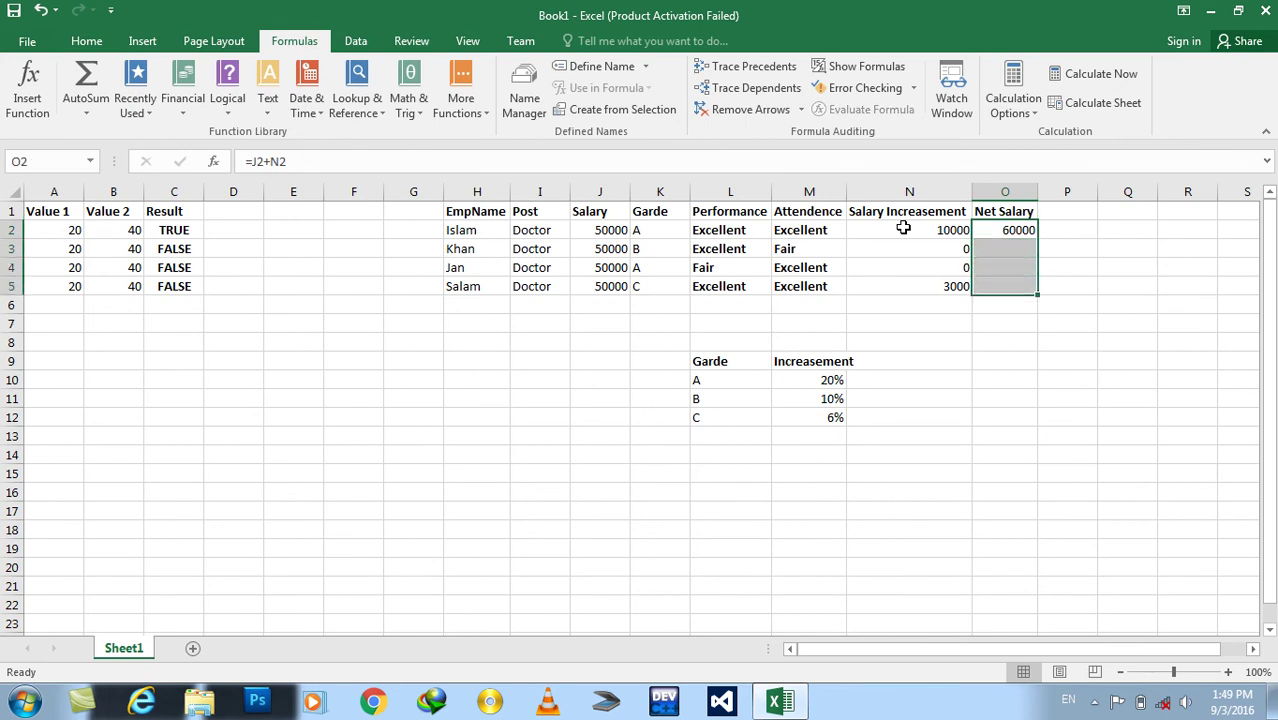
key(ctrl+d)
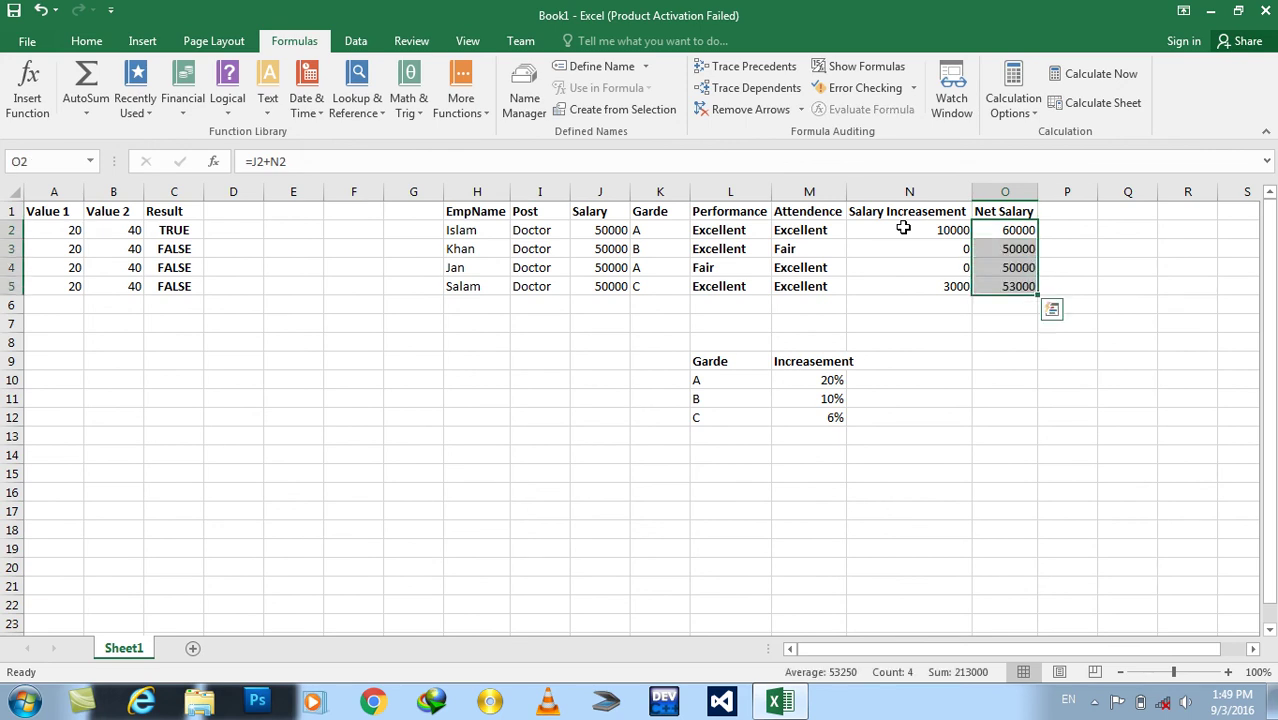
Change the Fair attendance in M3 and Fair performance in L4 to Excellent.
click(655, 272)
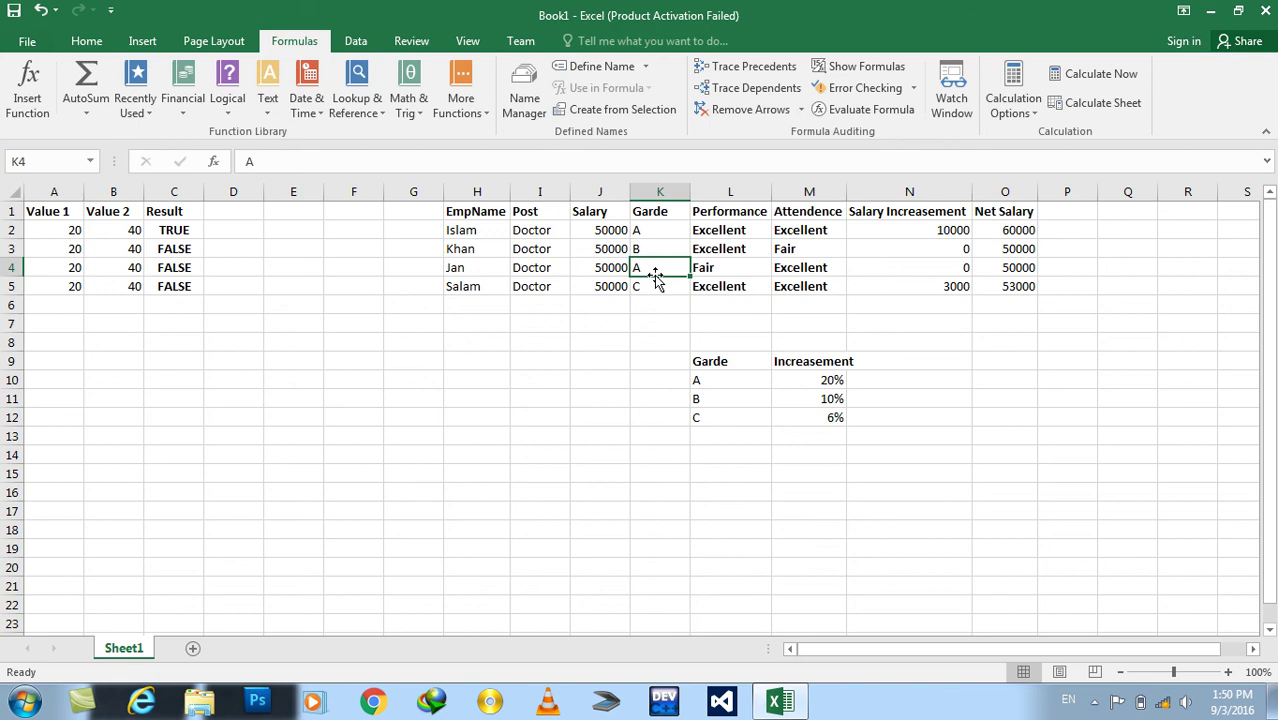
click(788, 249)
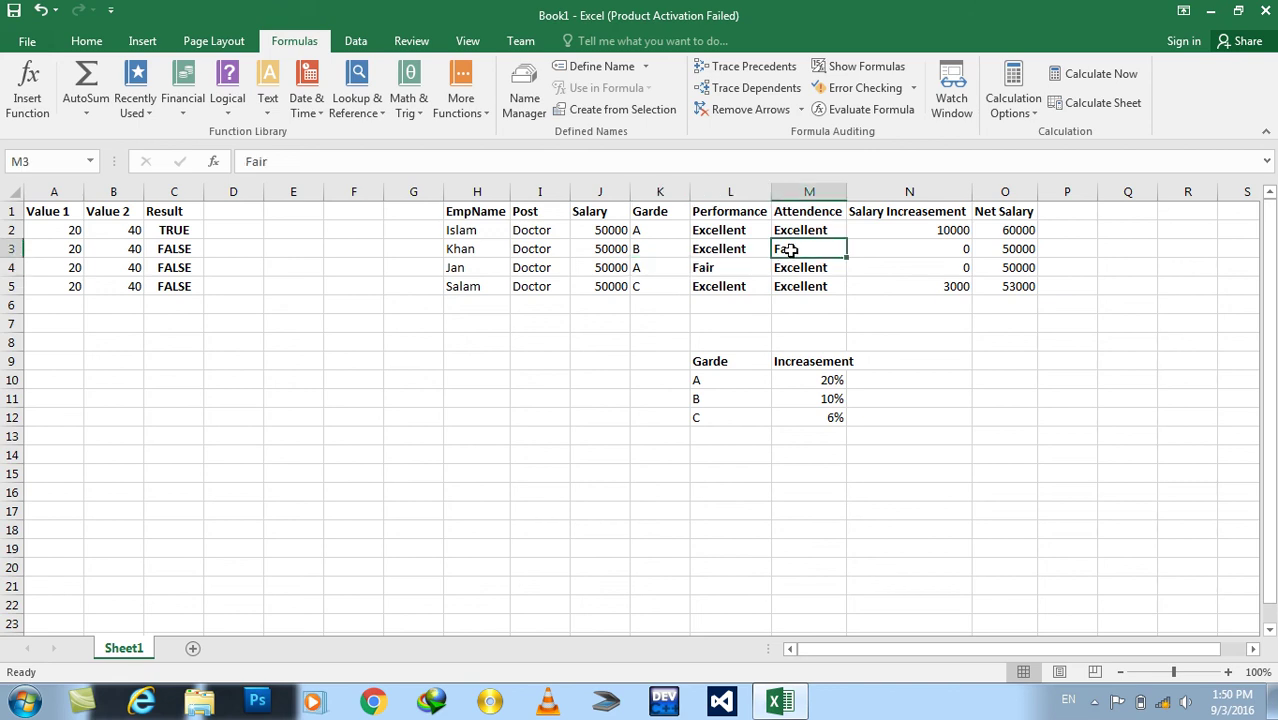
text(Excellent)
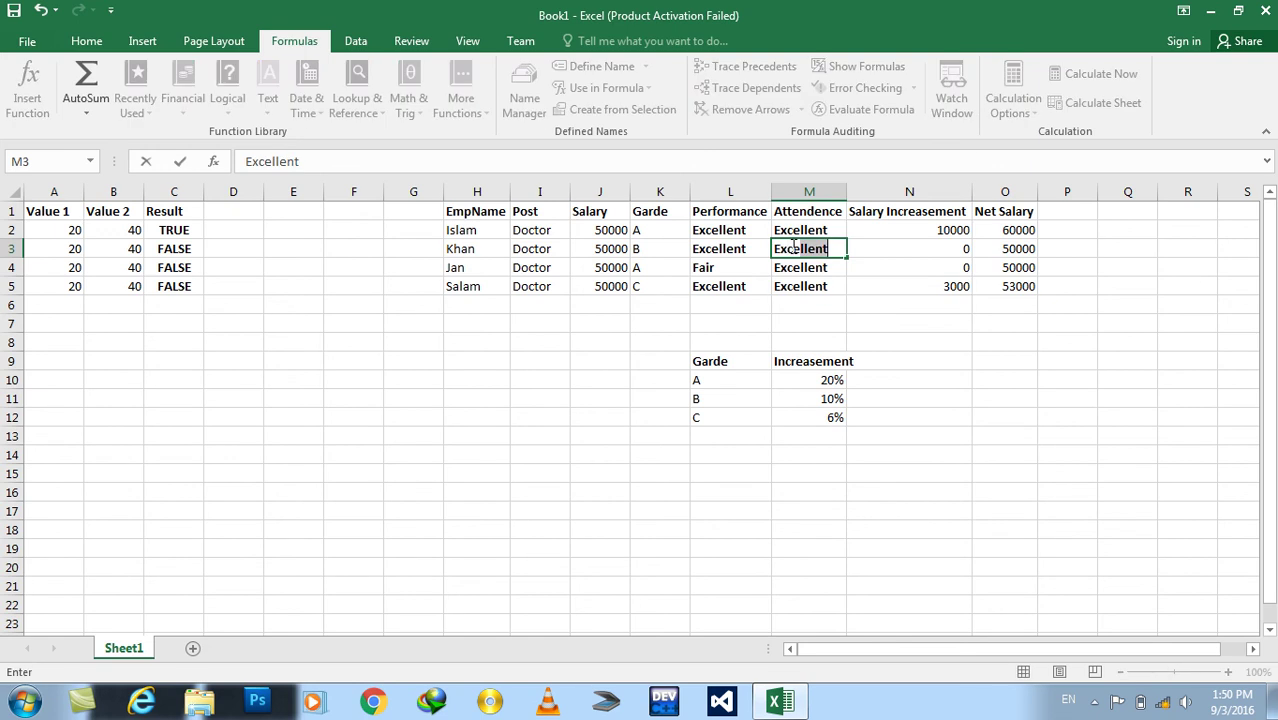
key(Return)
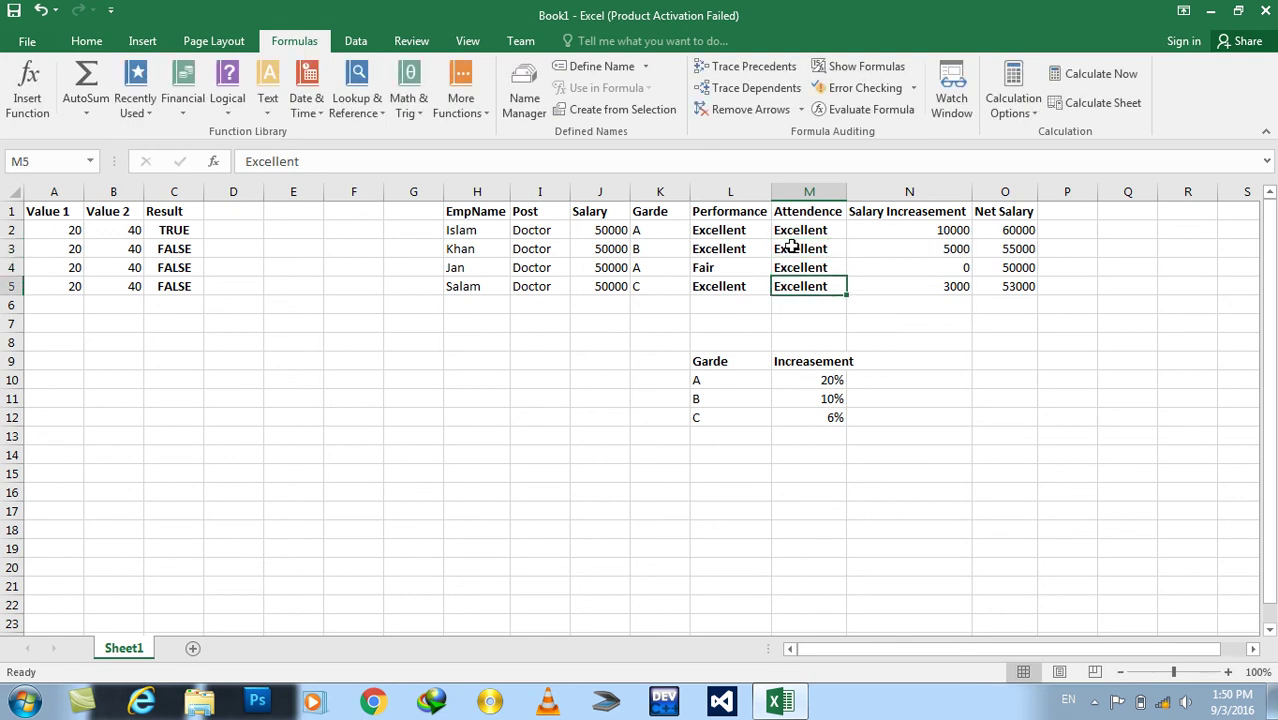
key(Left)
text(E)
key(Return)
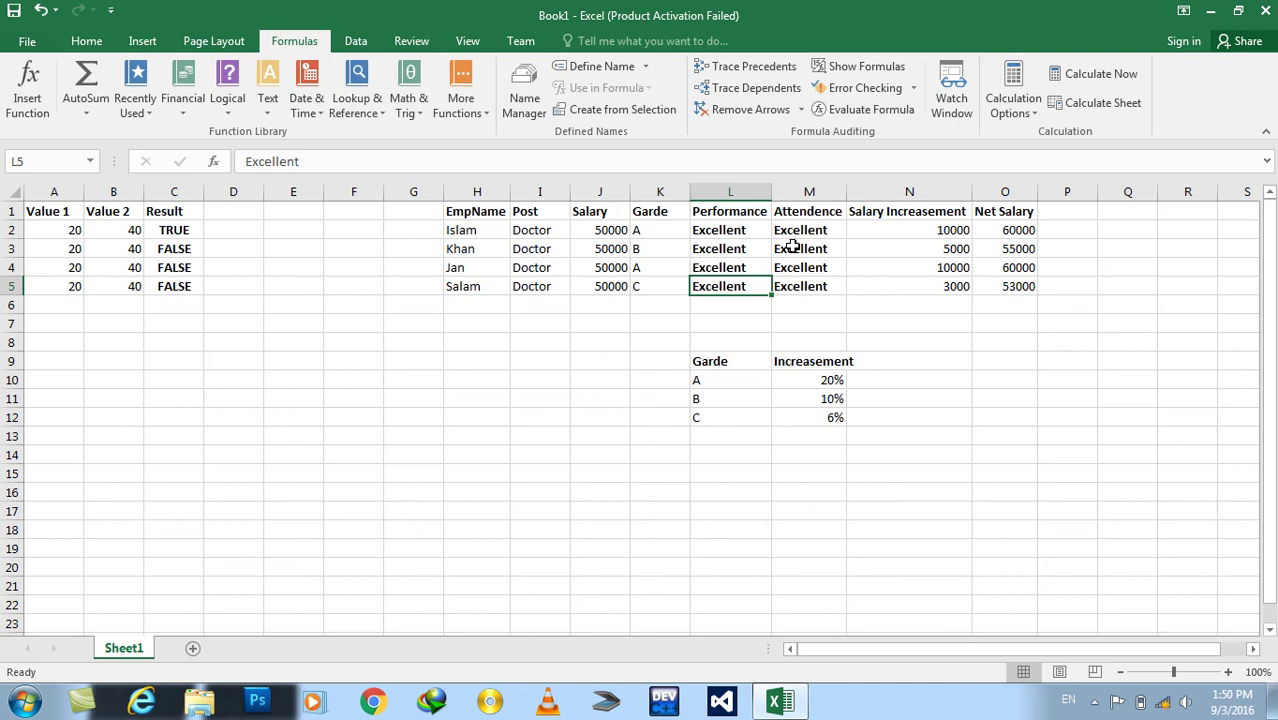
mouse_move(779, 702)
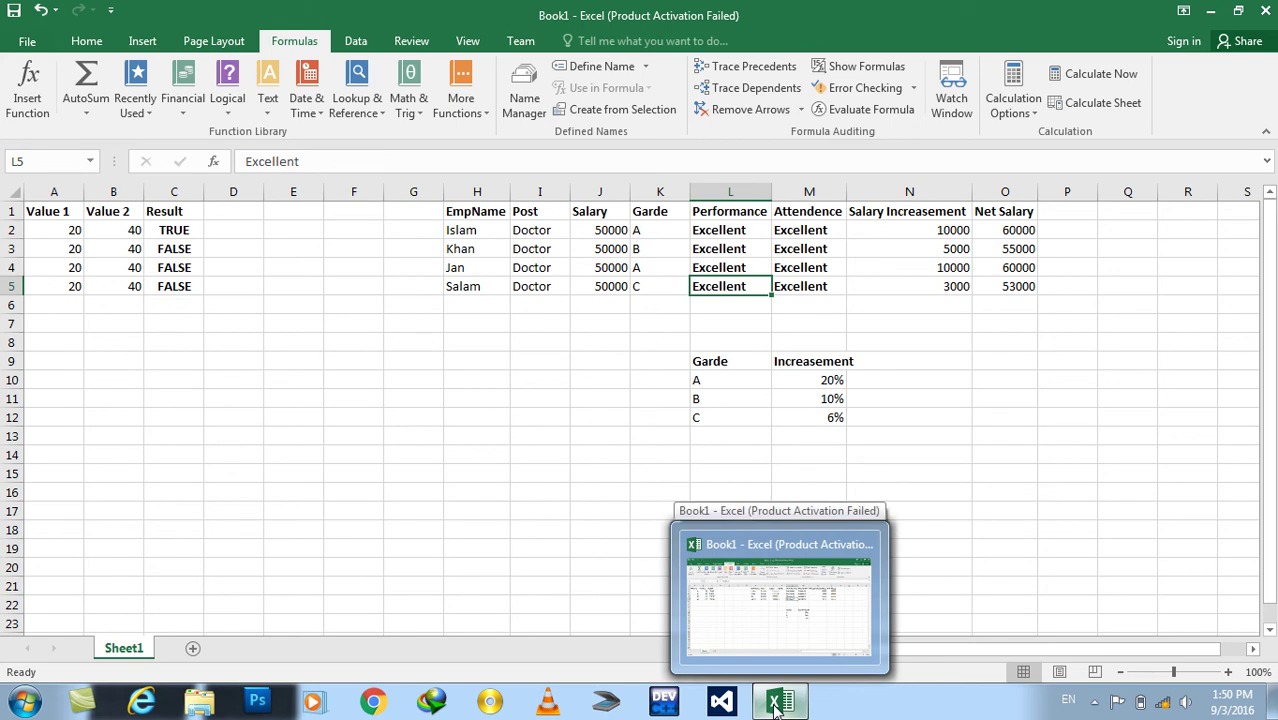
View the Not.png truth table in Windows Photo Viewer, then return to Excel.
click(776, 706)
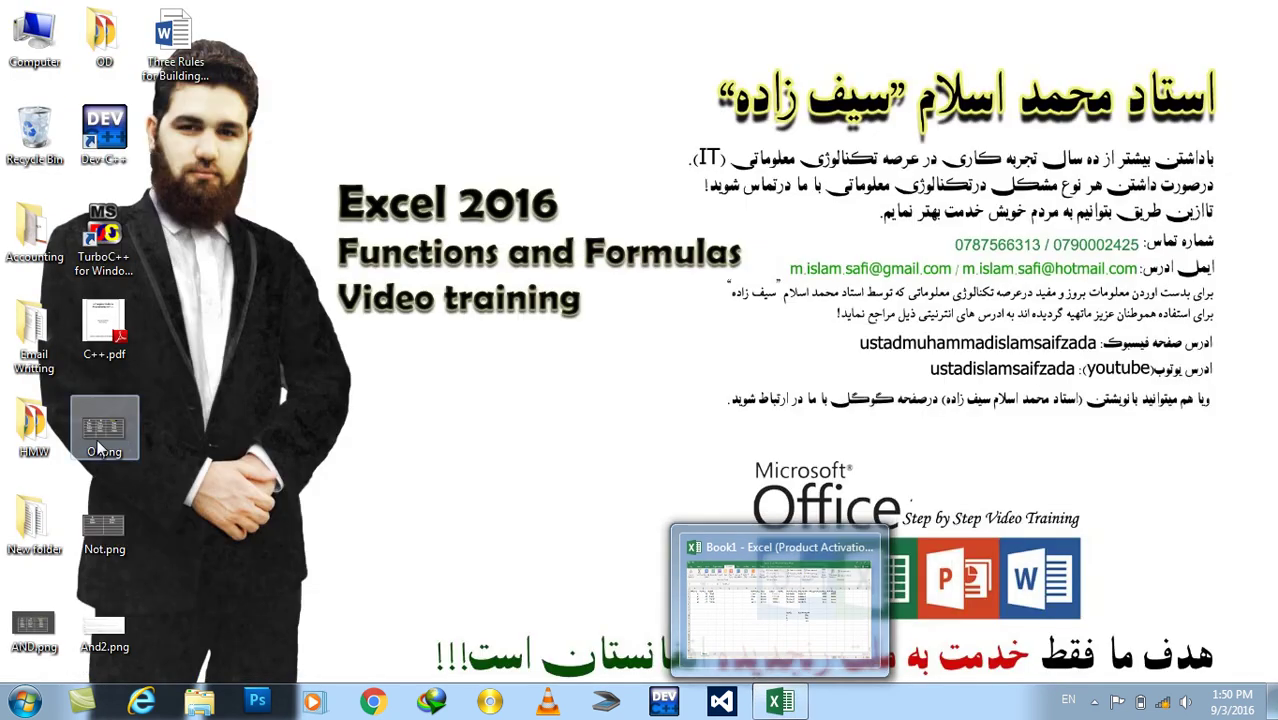
double_click(104, 543)
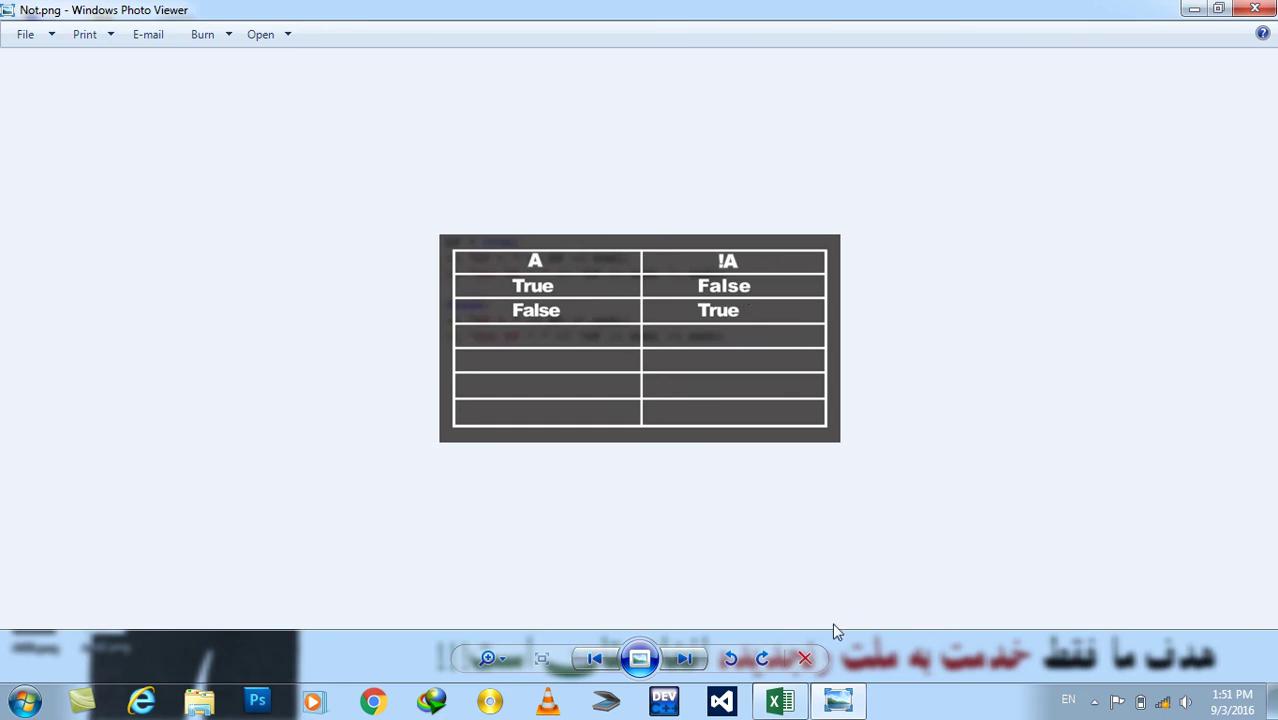
click(779, 700)
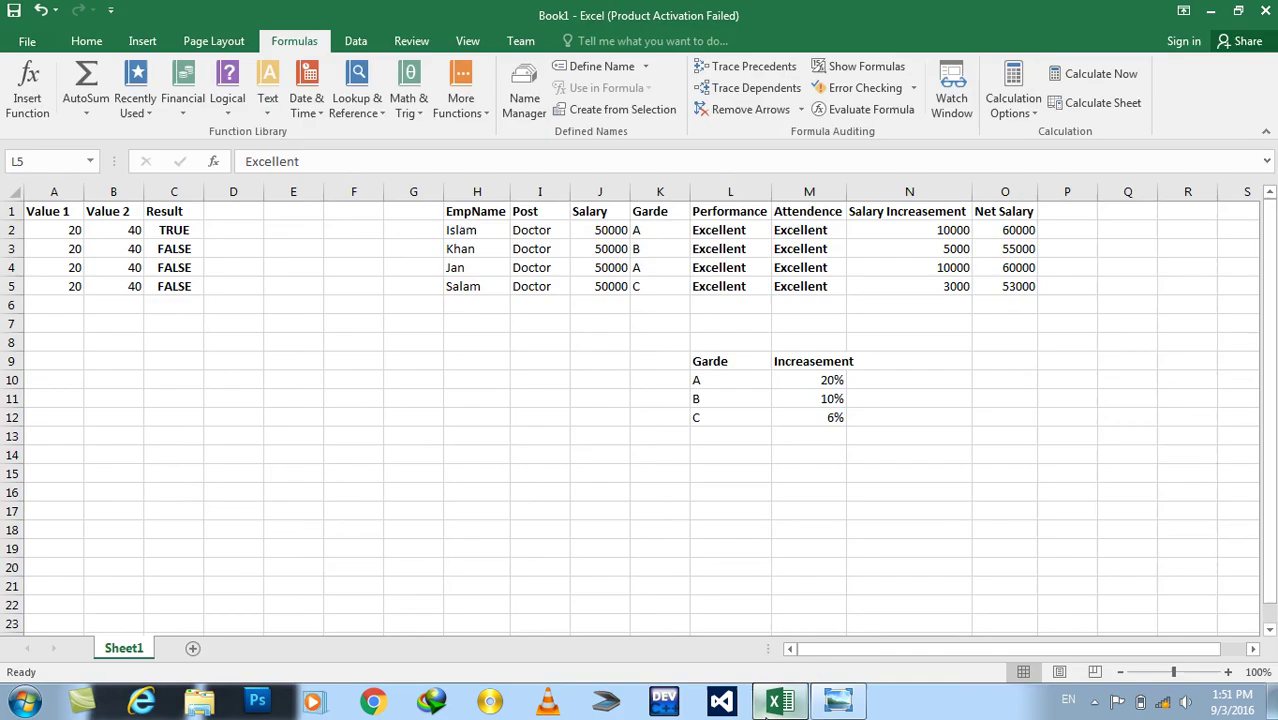
Enter Value1 and Value2 headers in B13:C13 with the value 10 under each.
click(137, 433)
text(Value1)
key(Tab)
text(Value2)
key(Tab)
key(Return)
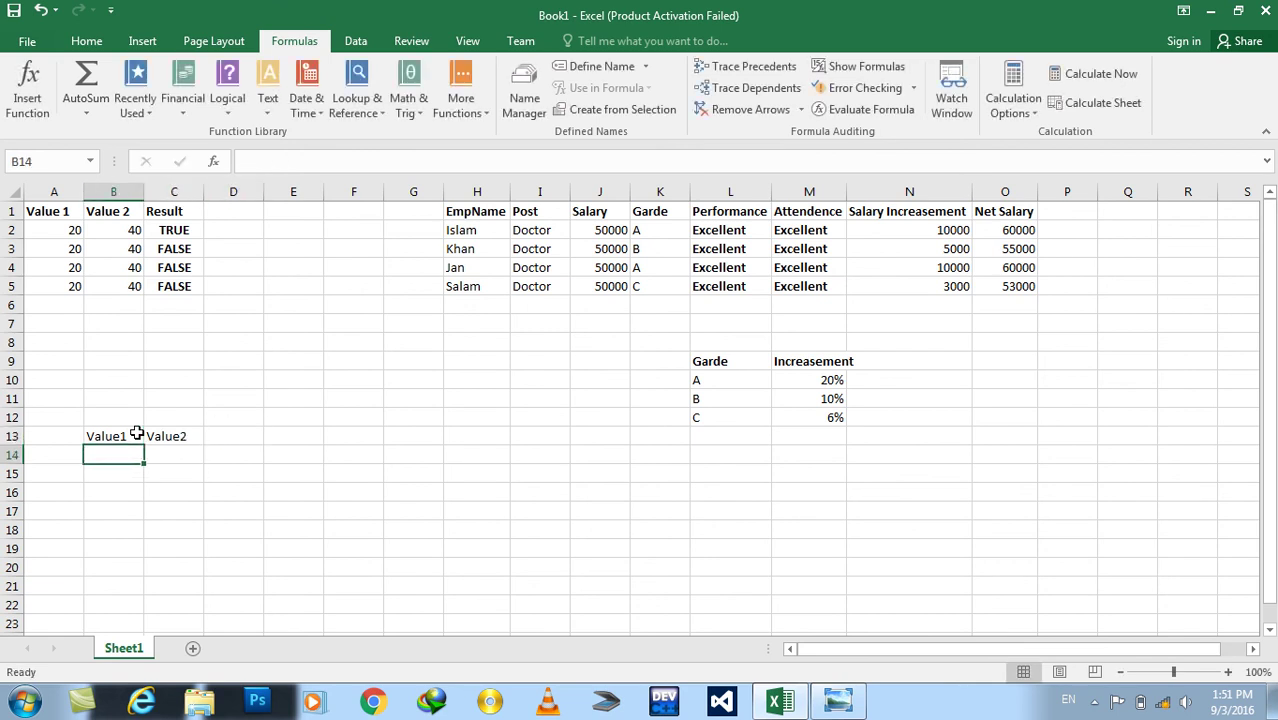
text(10)
key(Tab)
text(10)
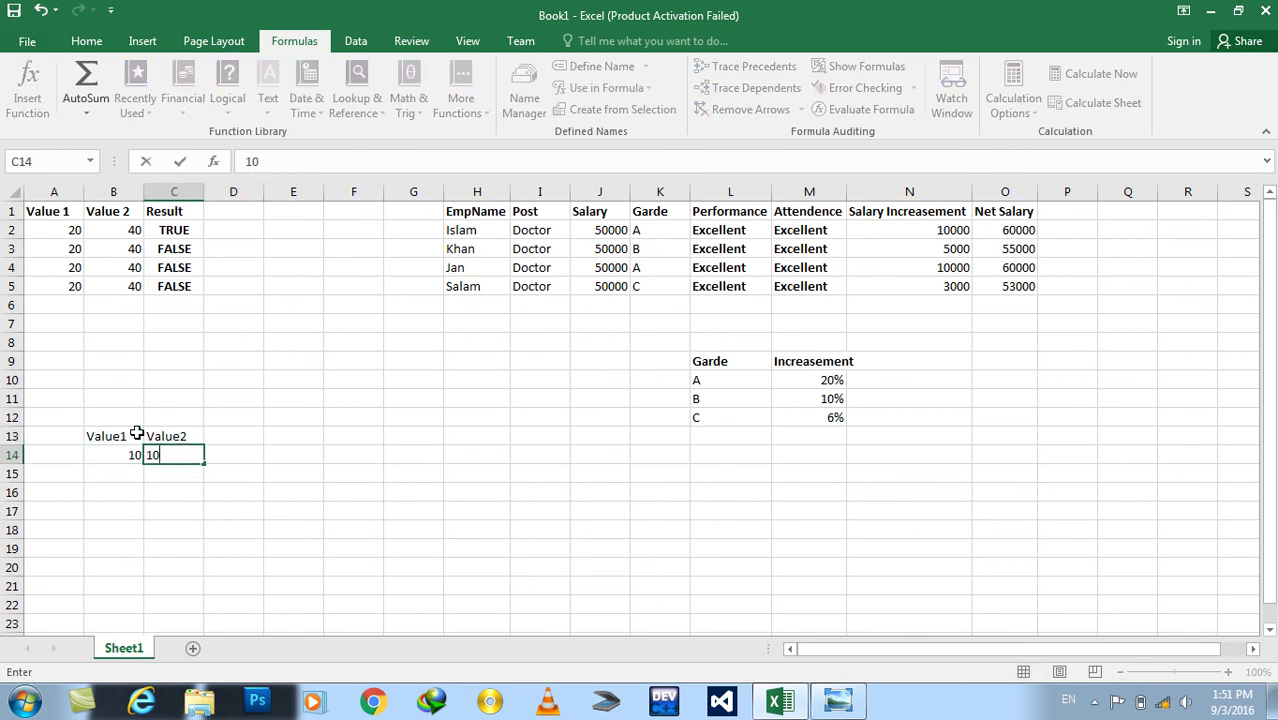
key(Tab)
Add a bold Result header in D13.
key(Up)
text(Result)
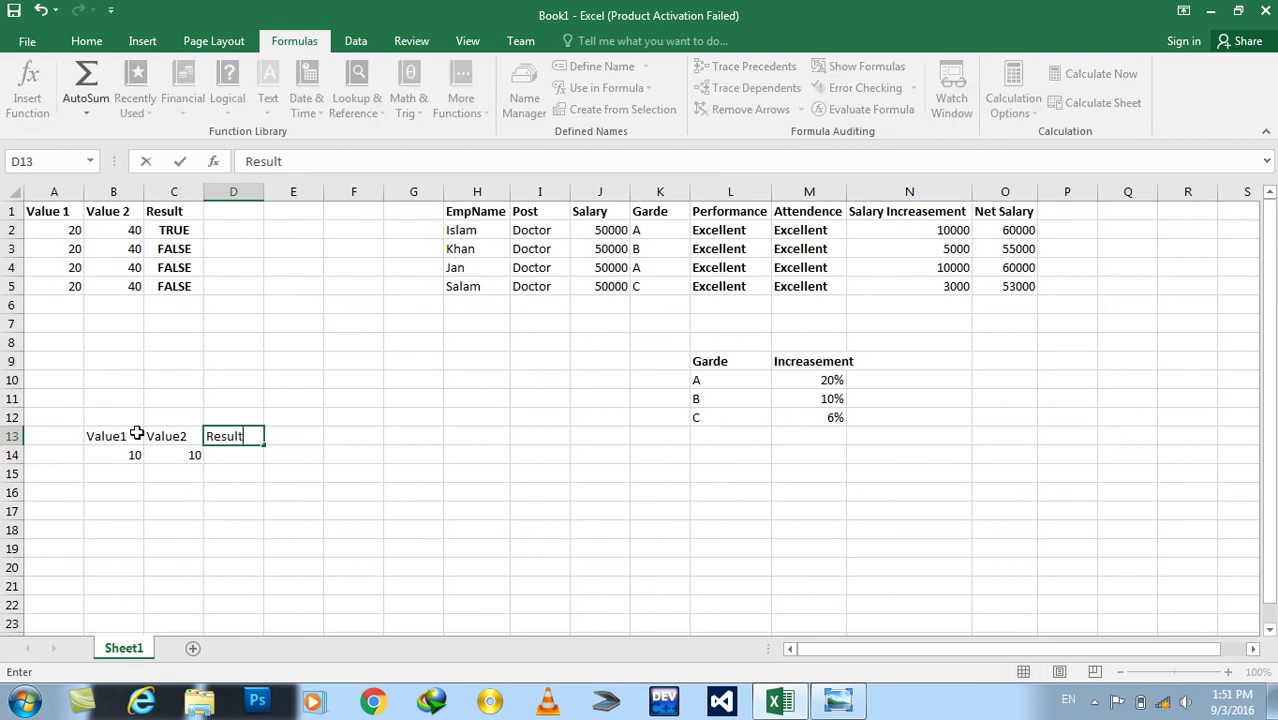
key(Return)
key(Up)
key(Down)
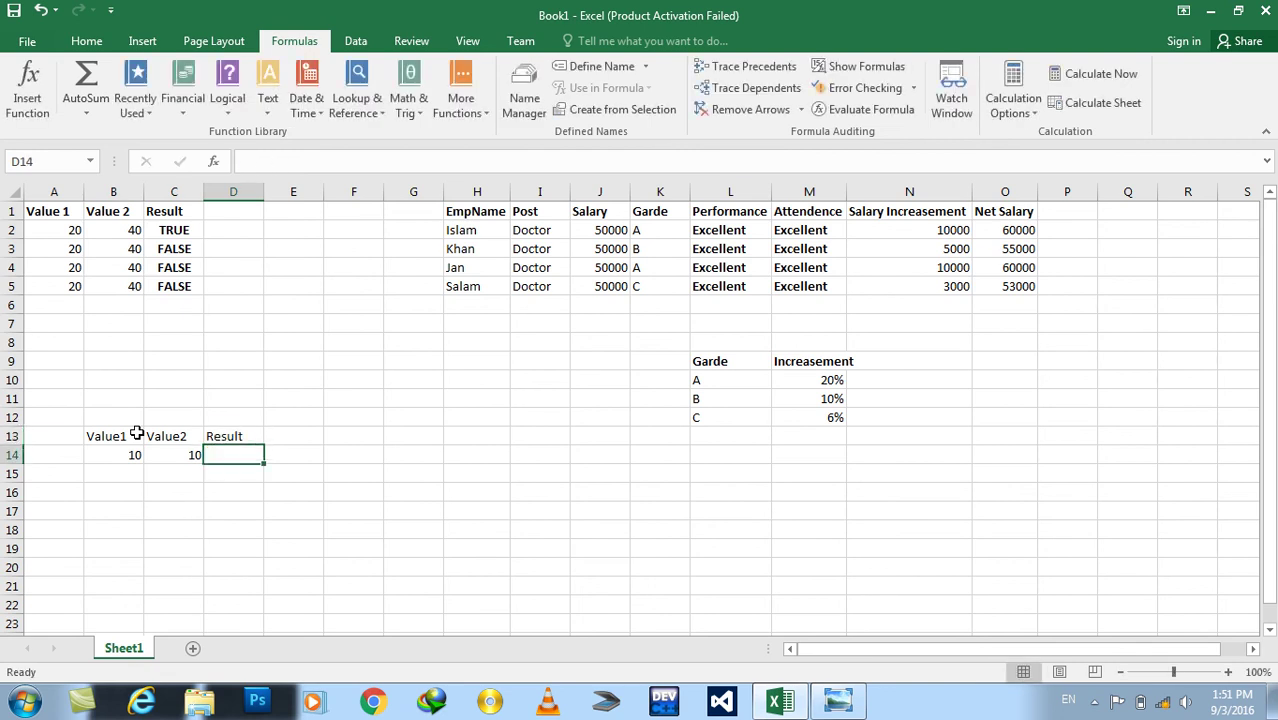
key(Up)
key(ctrl+b)
key(Down)
Enter =NOT(B14=C14) in D14, returning FALSE.
text(=)
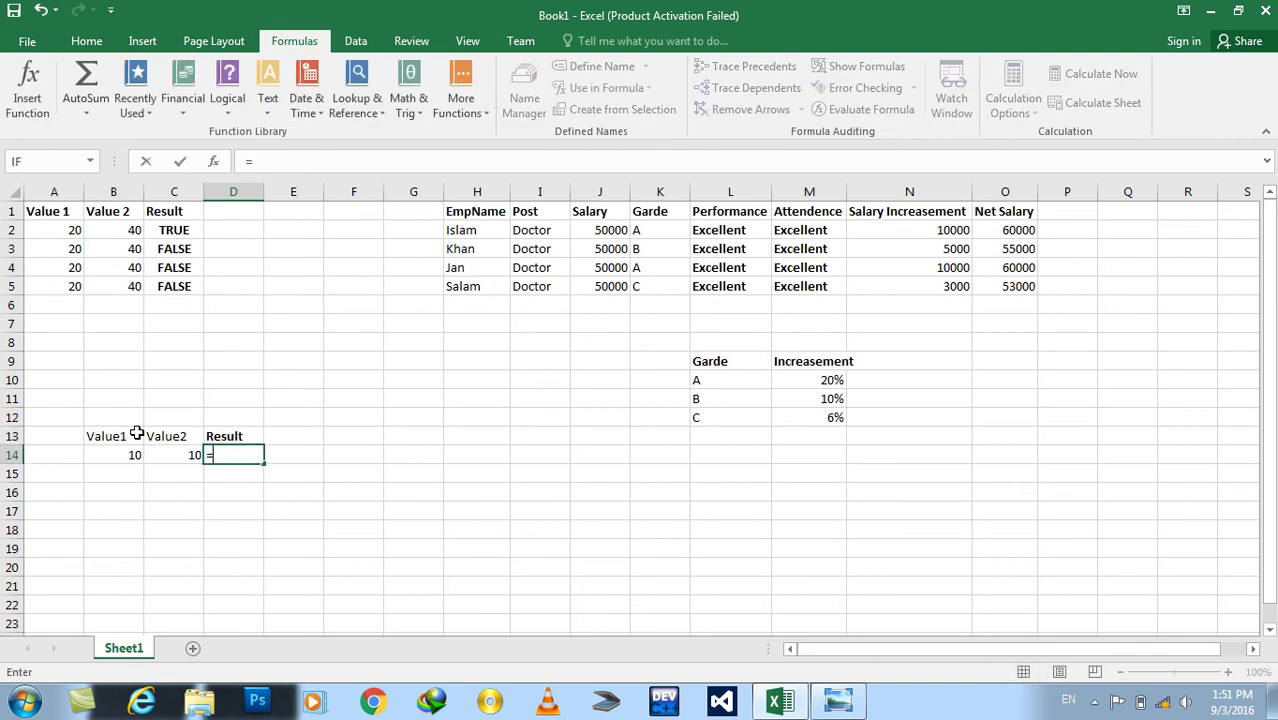
text(not)
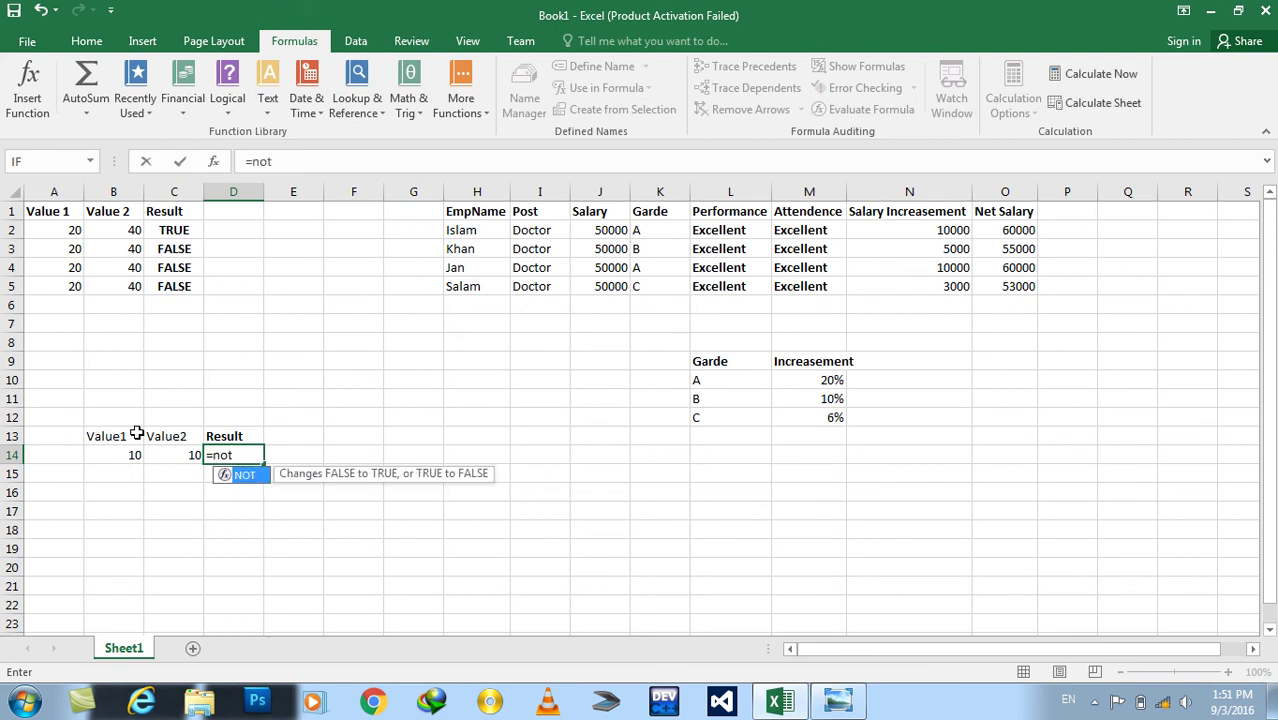
text(()
click(115, 456)
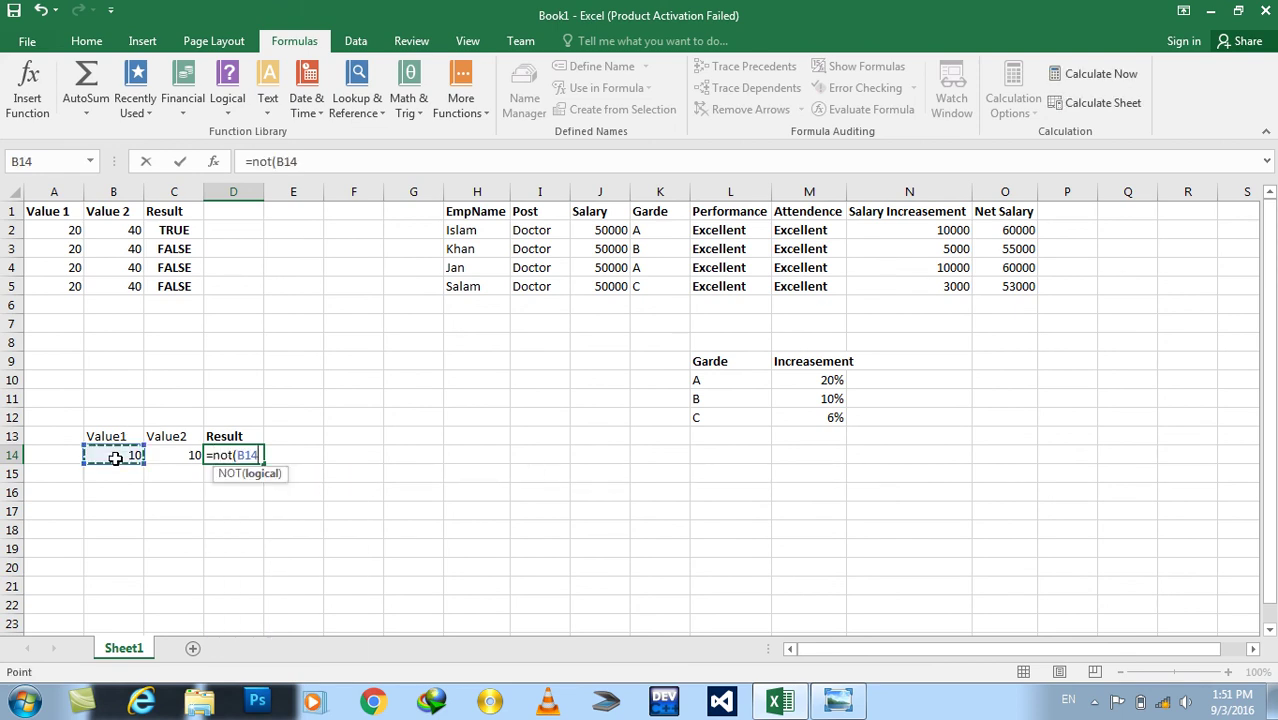
text(=)
click(158, 454)
text())
key(BackSpace)
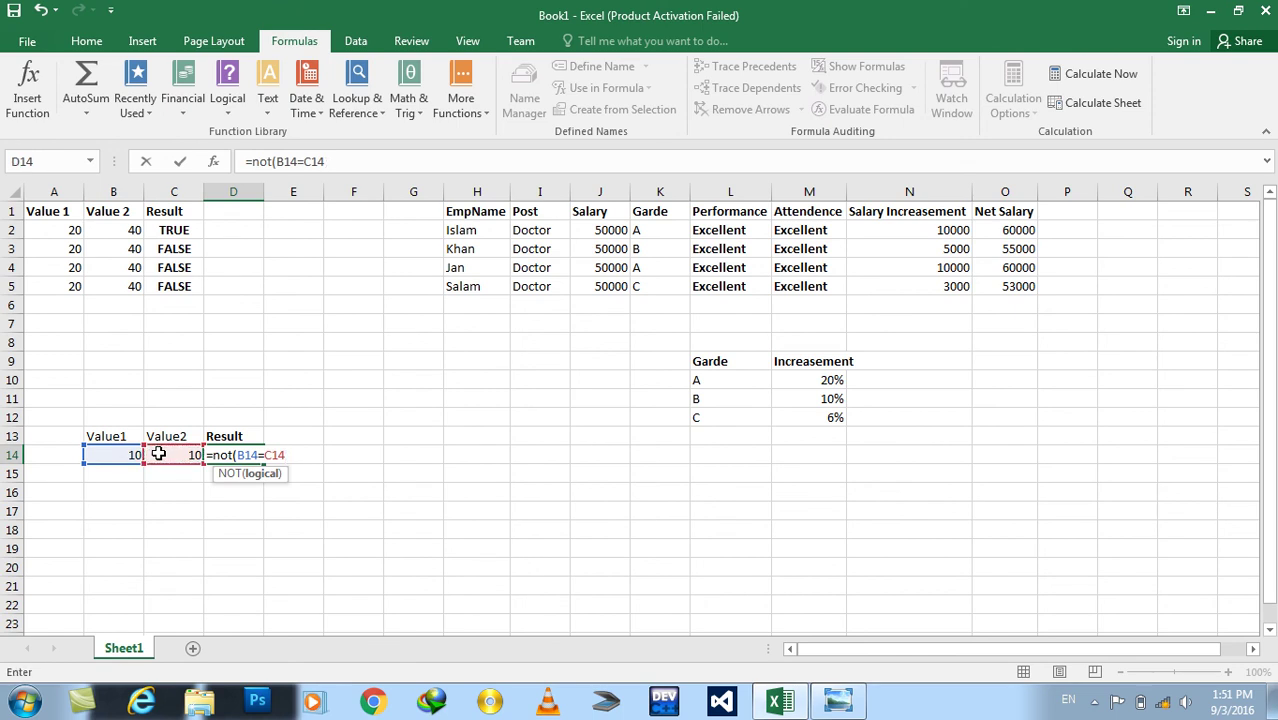
text())
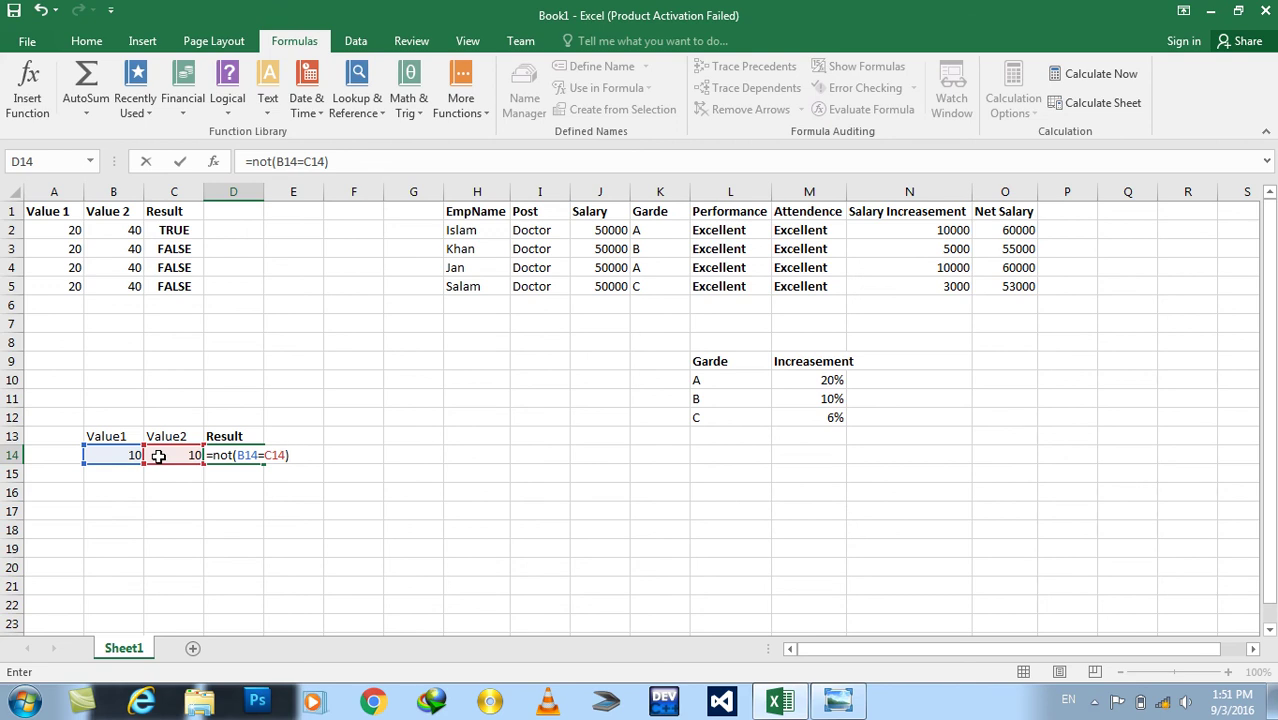
key(Return)
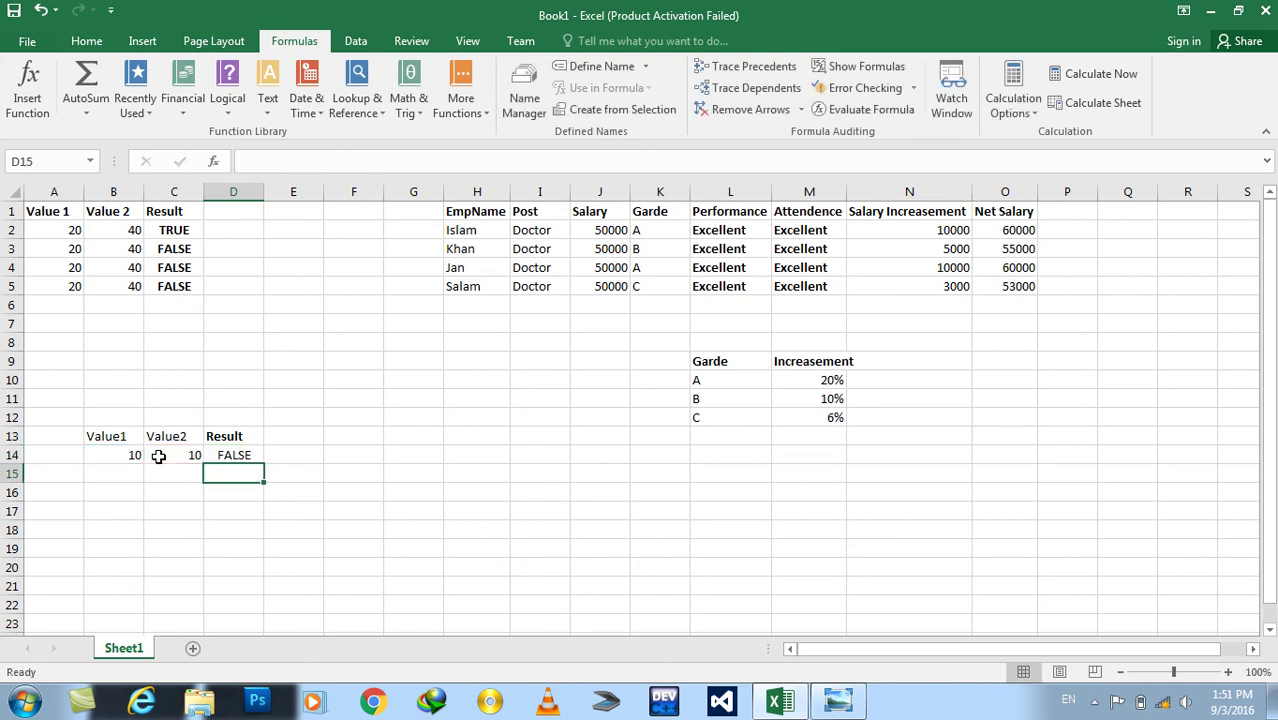
Change Value2 in C14 to 20 so the NOT result flips to TRUE.
click(158, 456)
text(20)
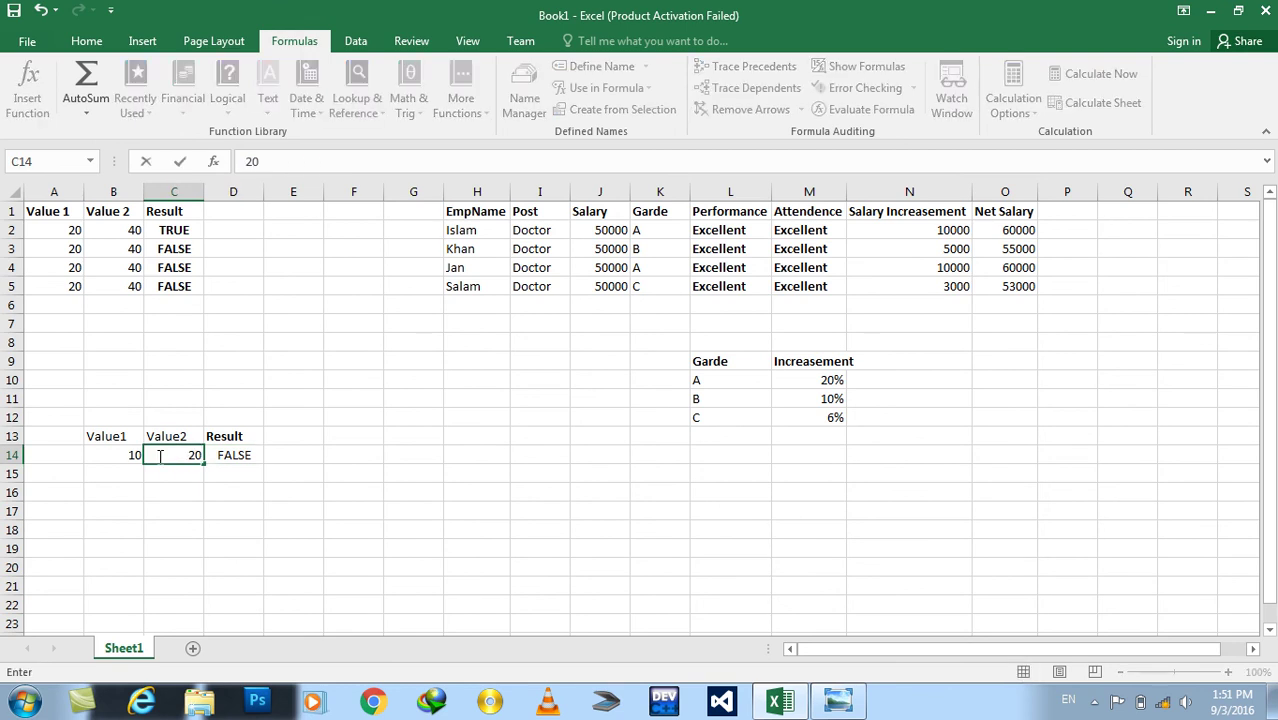
key(Return)
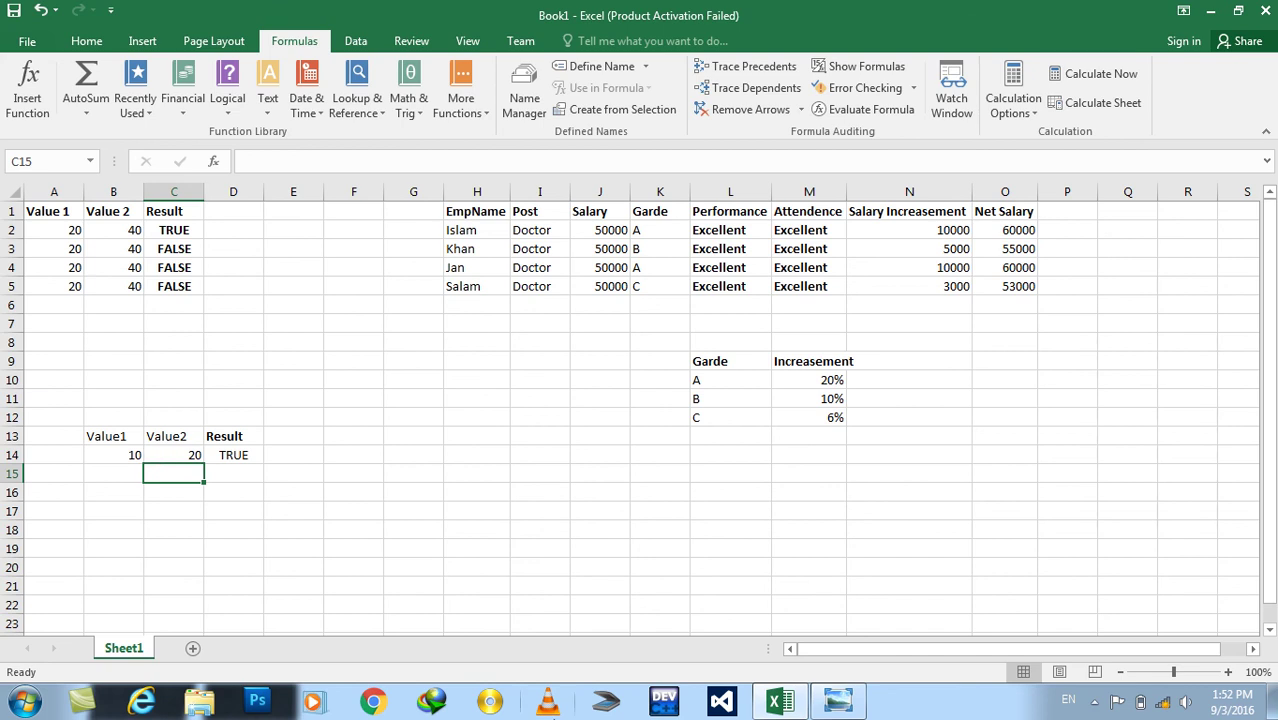
click(828, 706)
Step from the AND truth table to Or.png, then close Windows Photo Viewer.
key(Right)
key(Right)
key(Right)
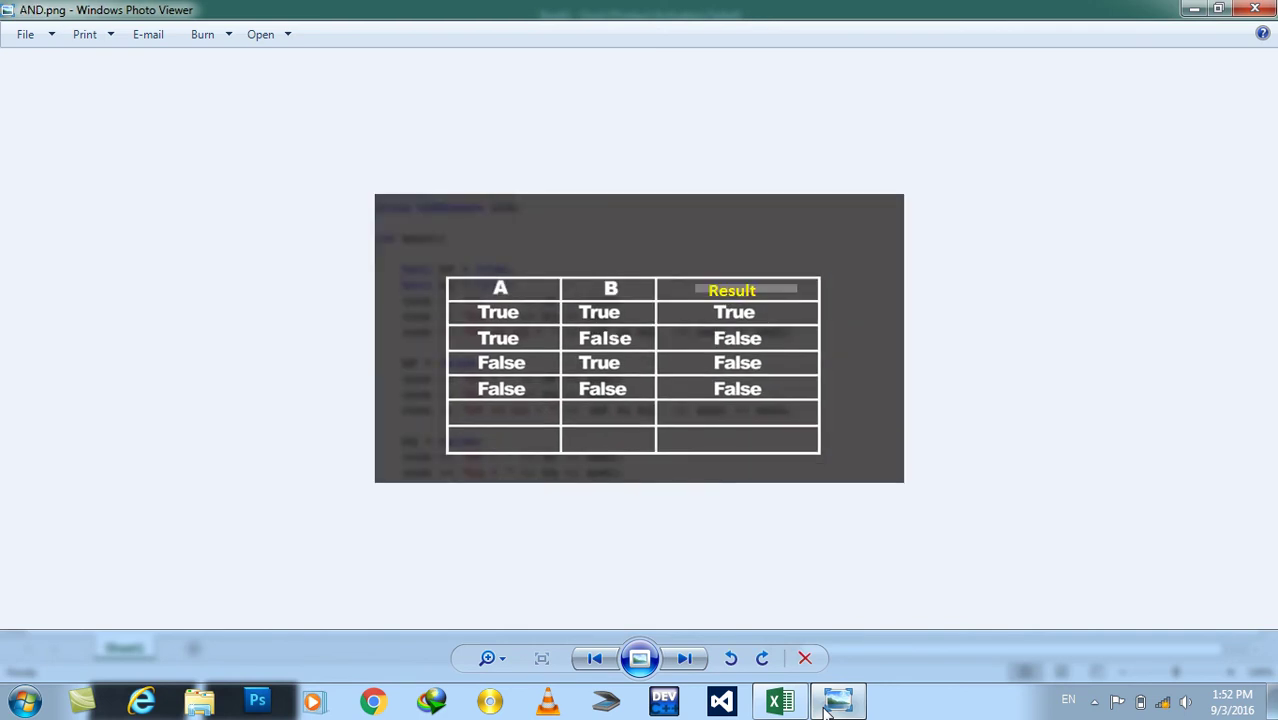
key(Left)
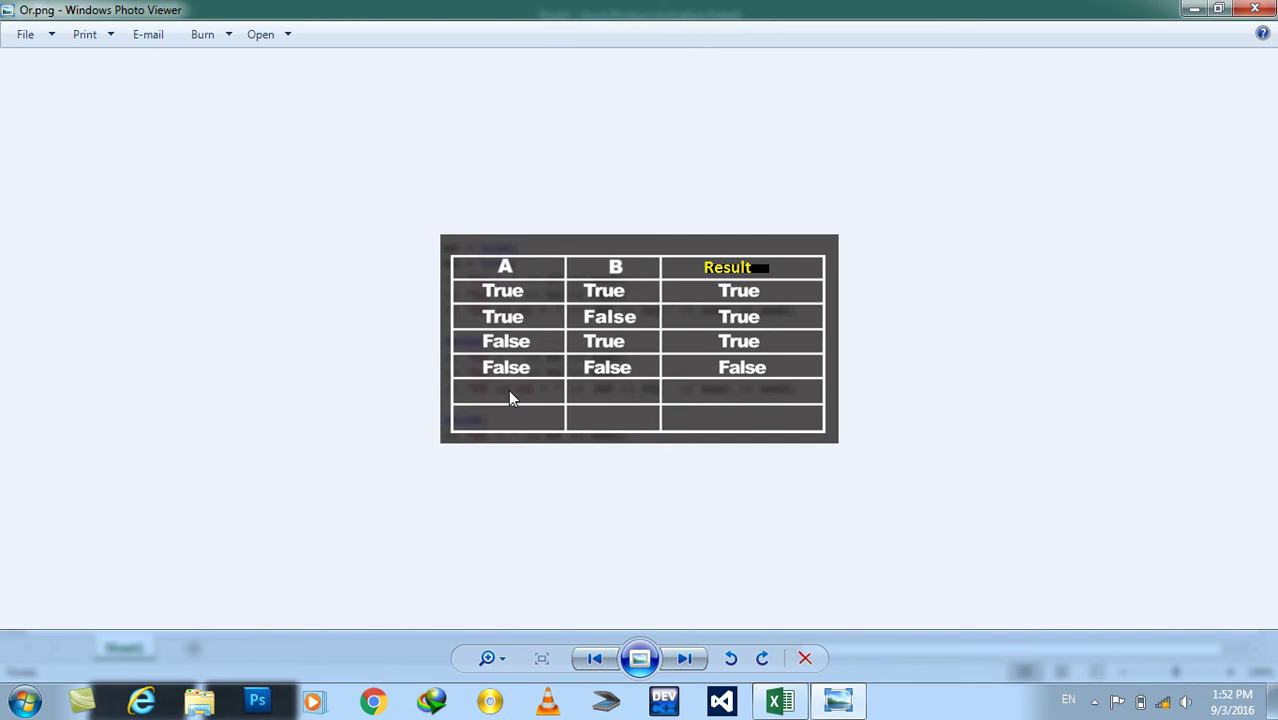
click(1255, 9)
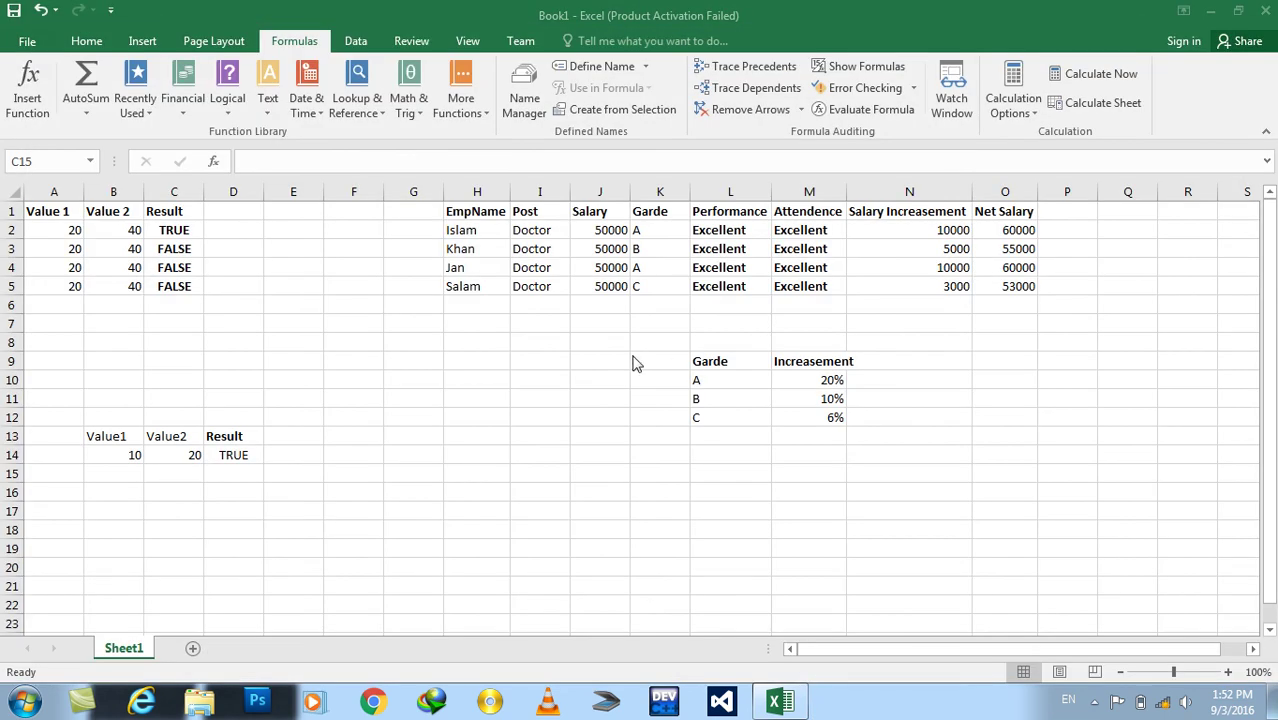
Replace D14 with =OR(B14=10,C14=40), which returns TRUE, and start retyping it.
click(246, 456)
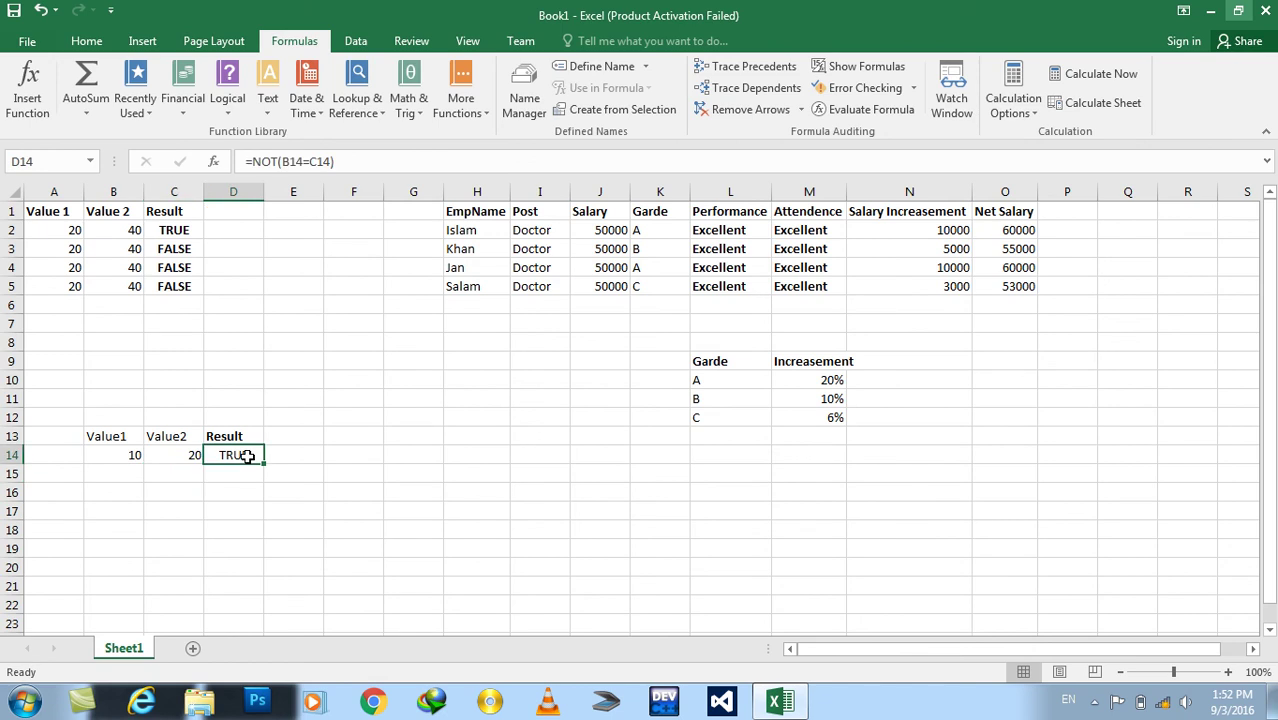
text(=or()
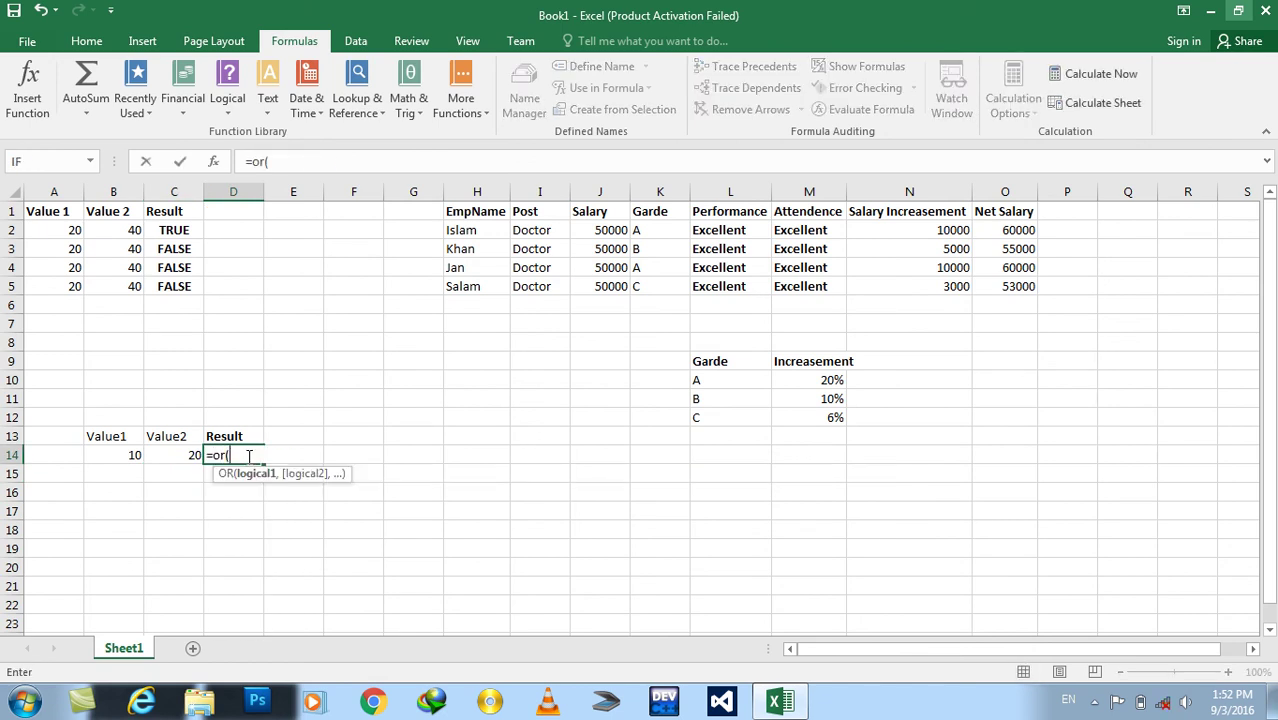
click(131, 456)
text(=)
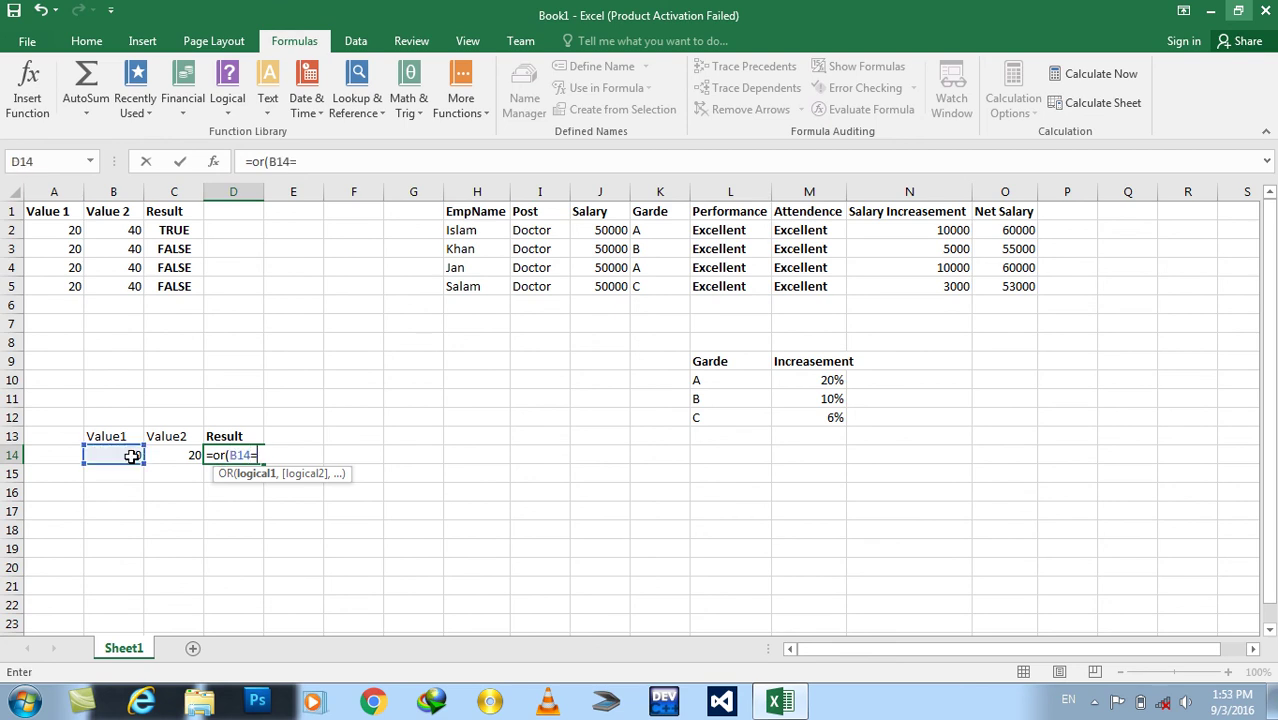
text(10,)
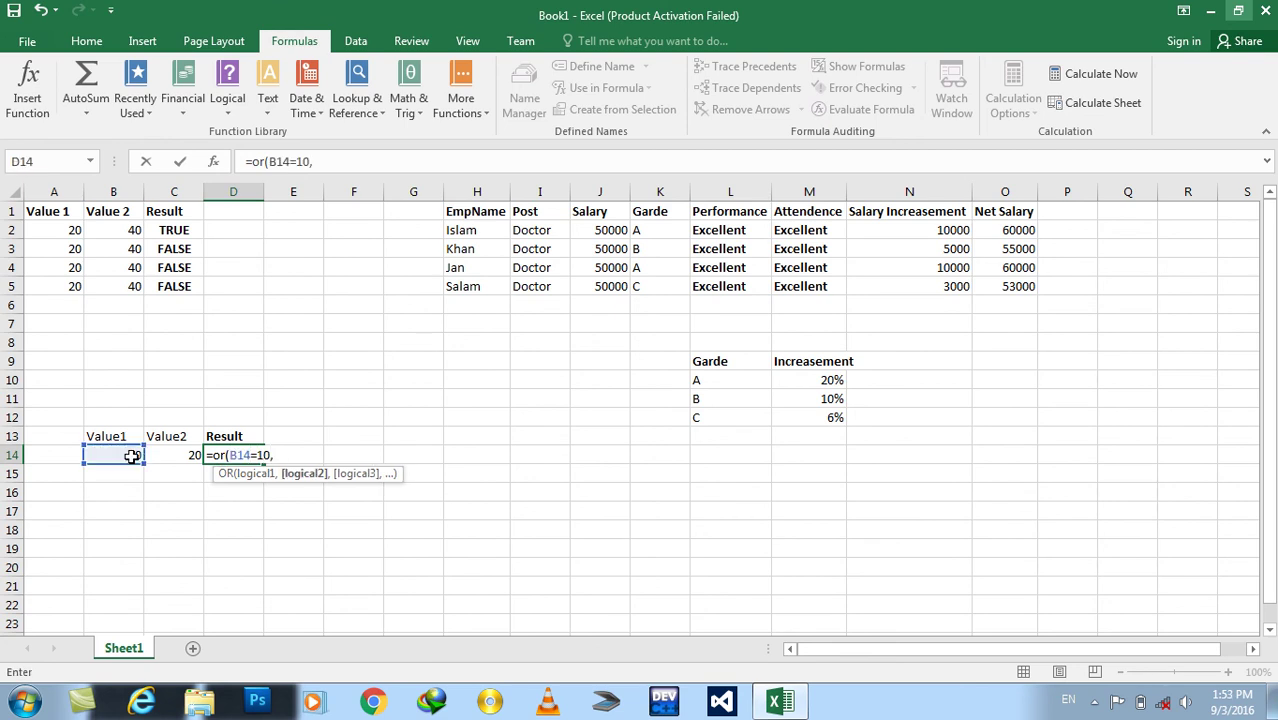
click(172, 456)
text(=40))
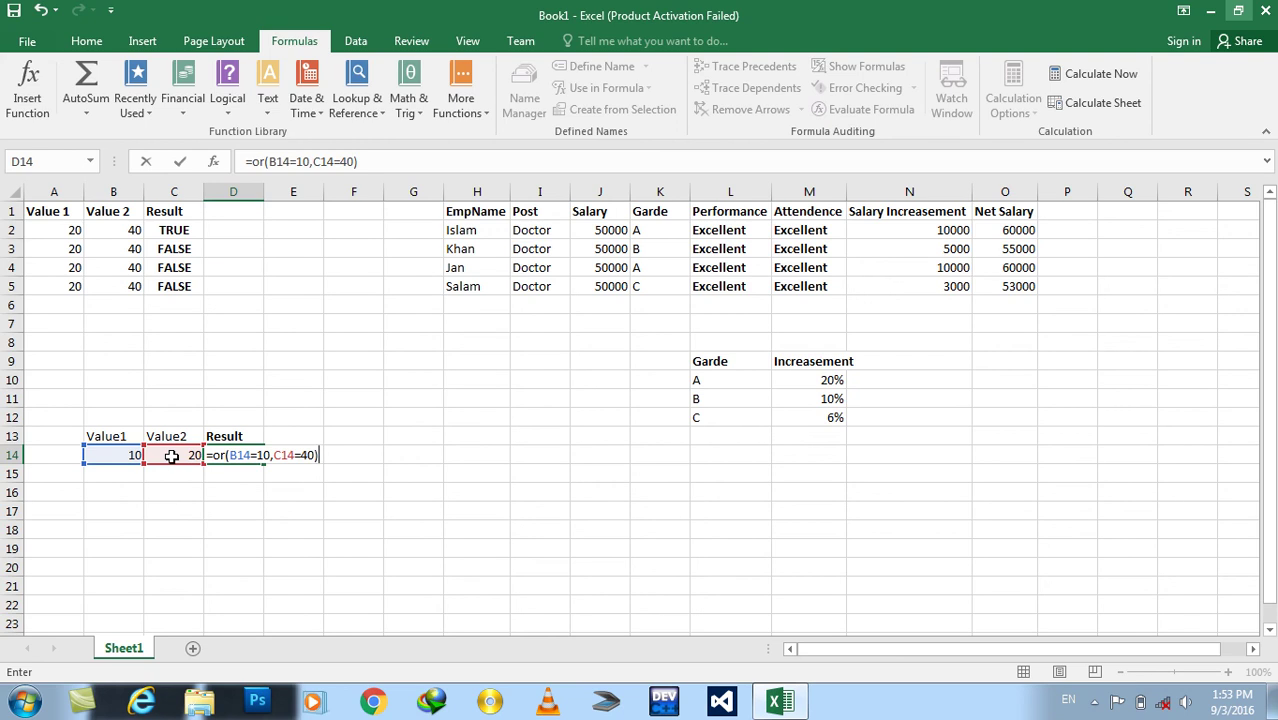
key(Return)
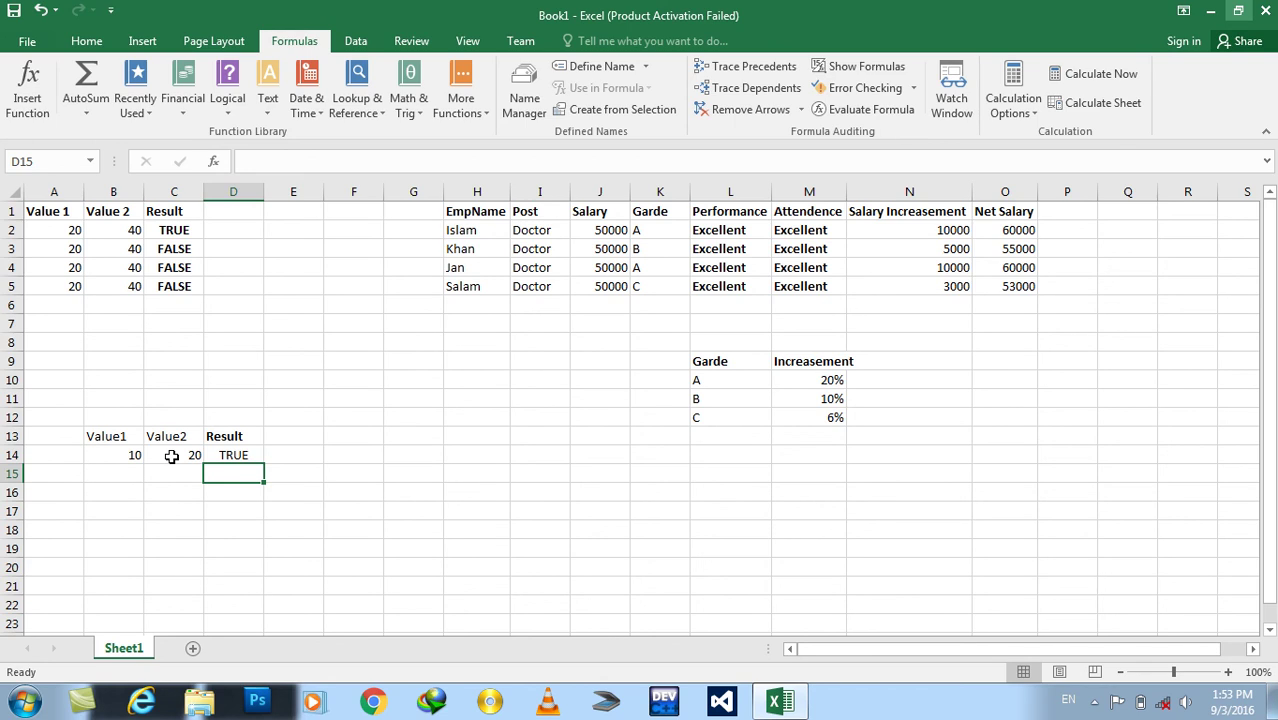
key(Up)
text(=or()
Complete D14 as =OR(B14=40,C14=20).
click(130, 453)
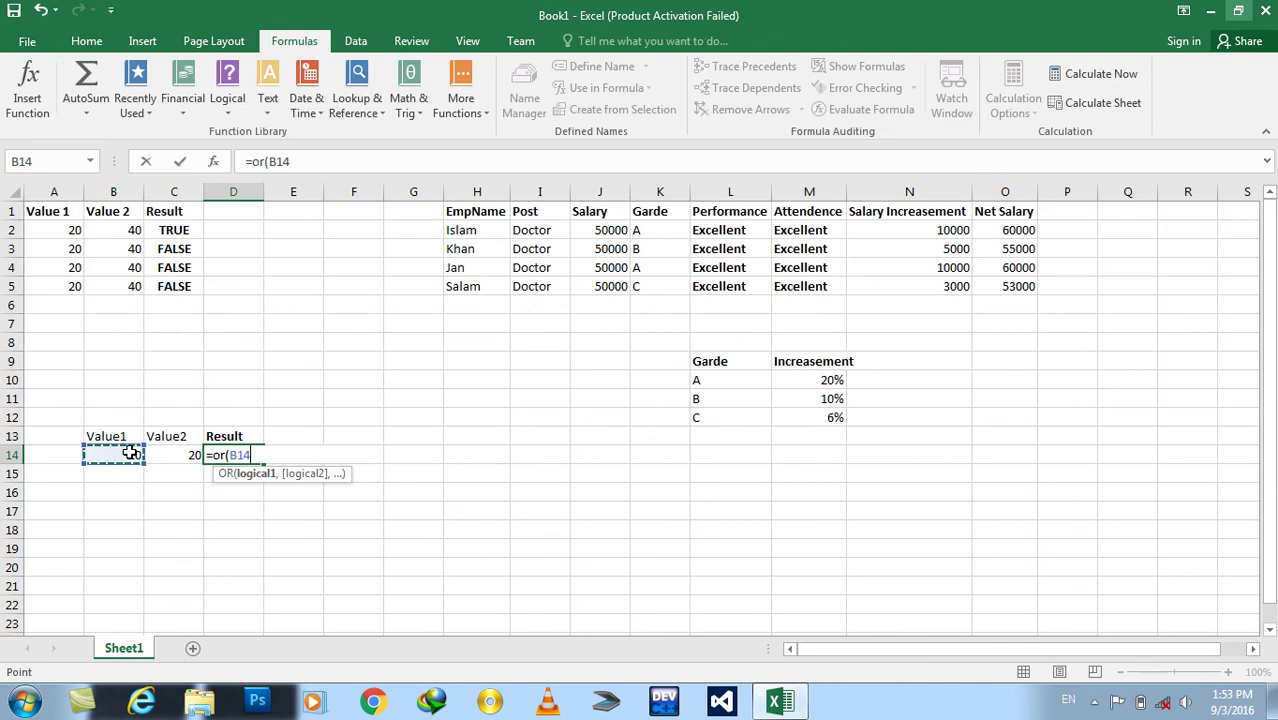
text(=)
text(40,)
click(160, 456)
text(=20))
key(Return)
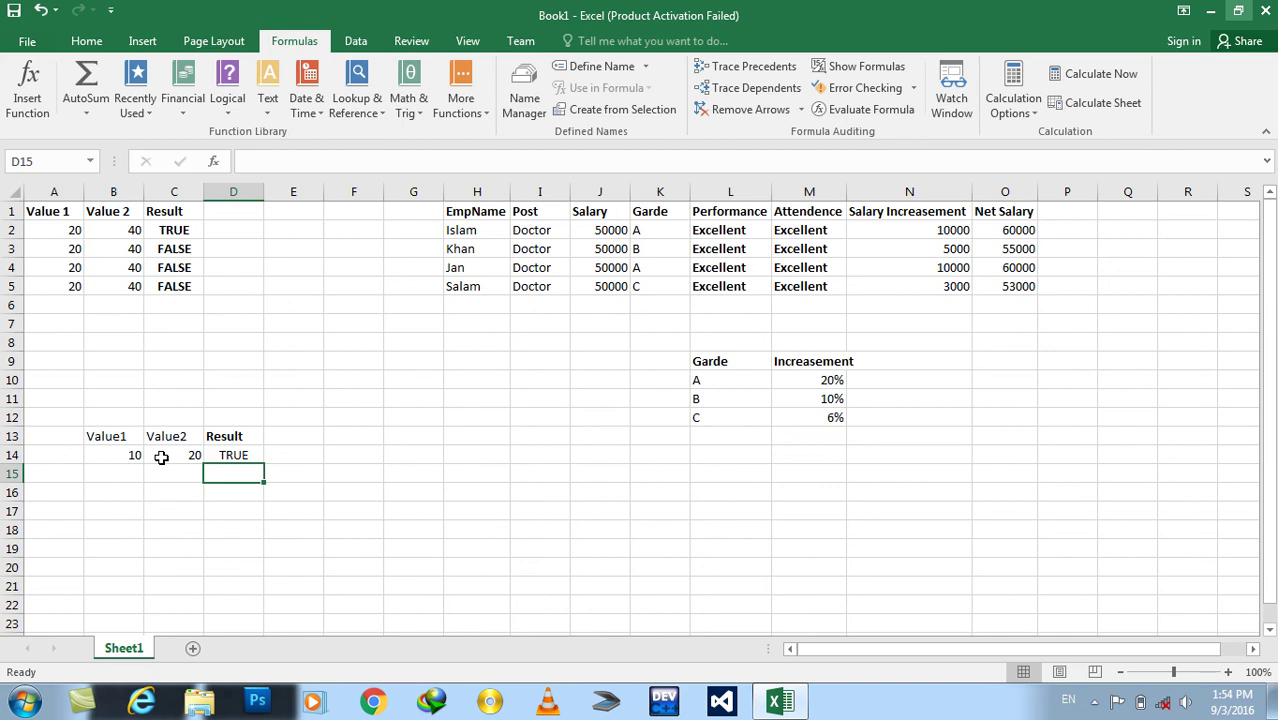
Rewrite D14 as =OR(B14=20,C14=50), returning FALSE, then delete it.
key(Up)
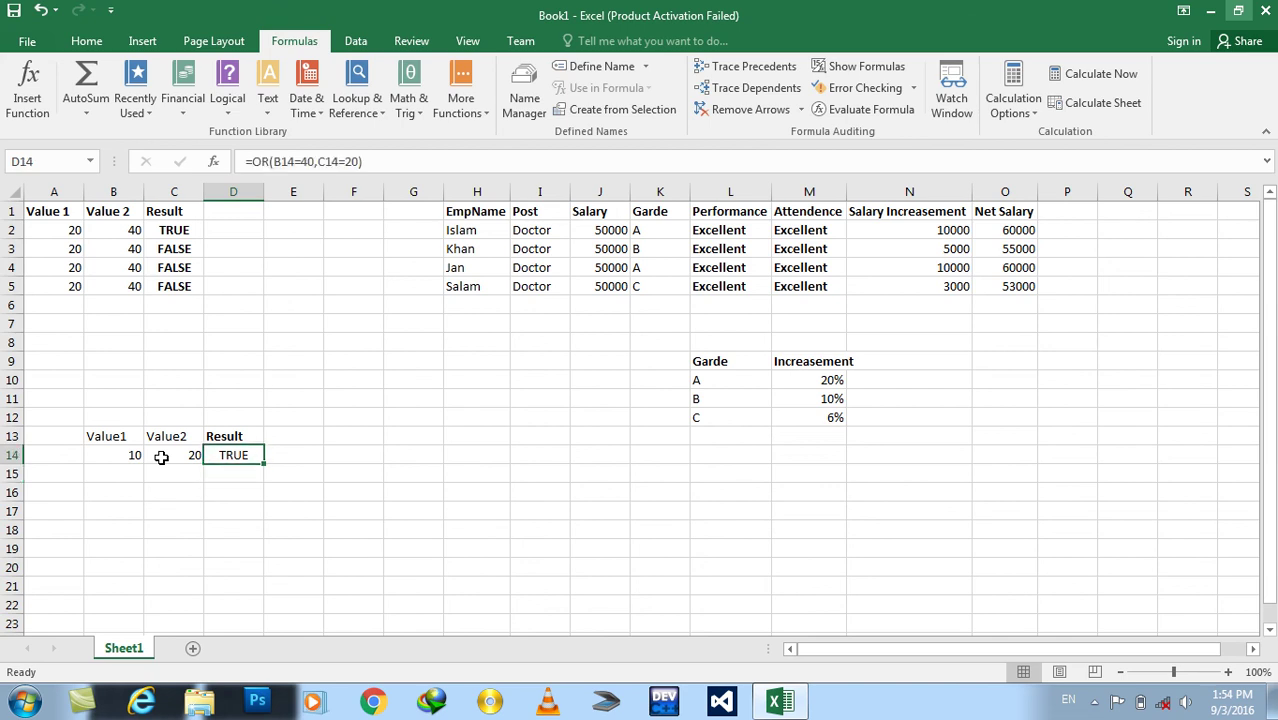
text(=or()
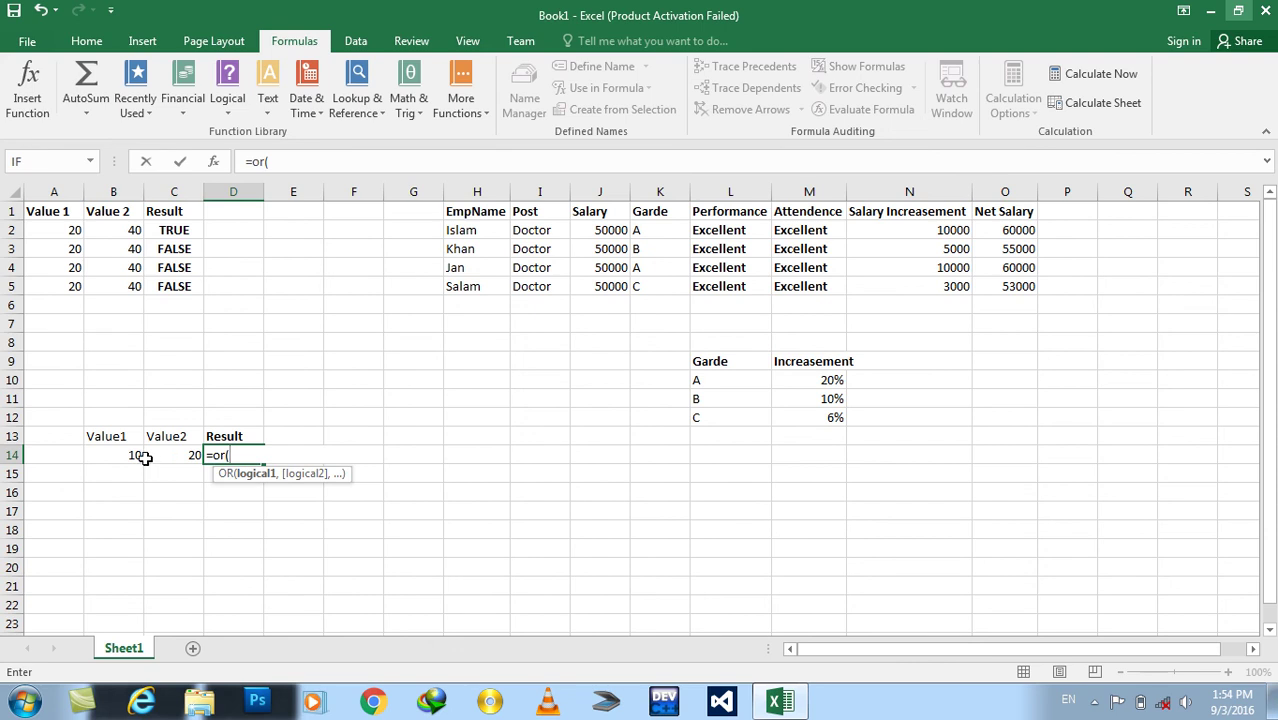
click(145, 457)
text(=20,)
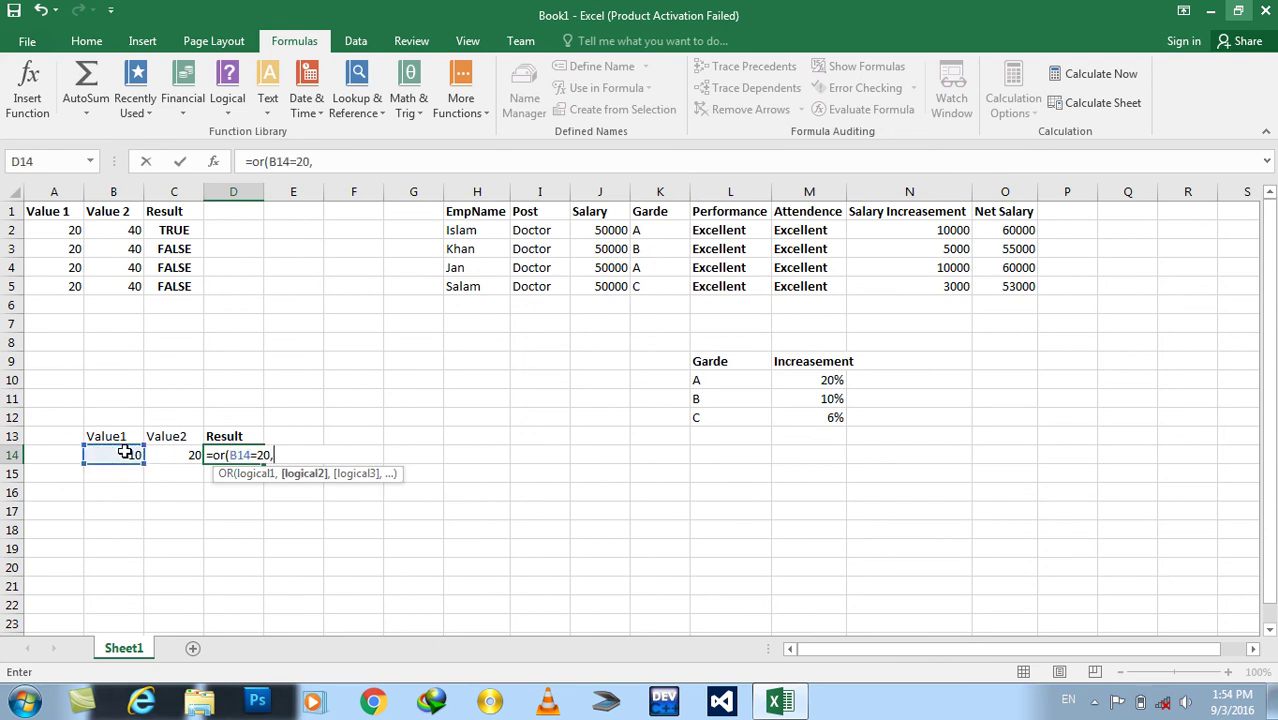
click(163, 458)
text(=50))
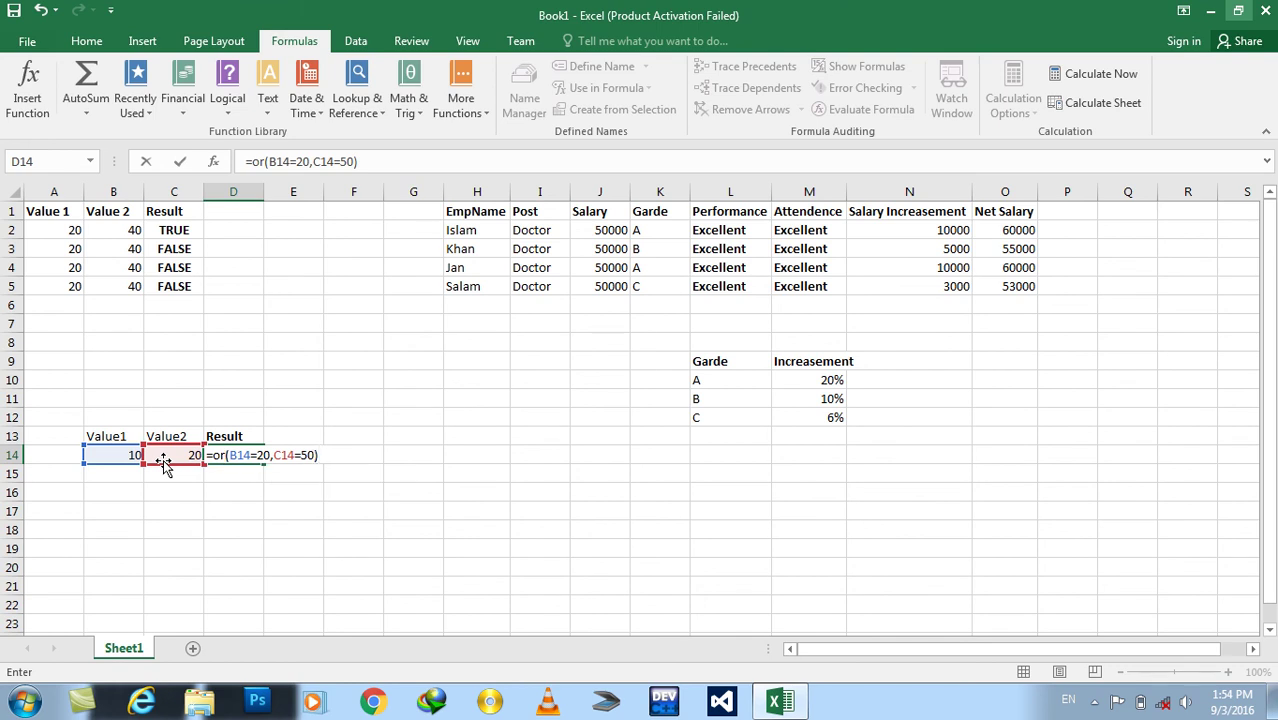
key(Return)
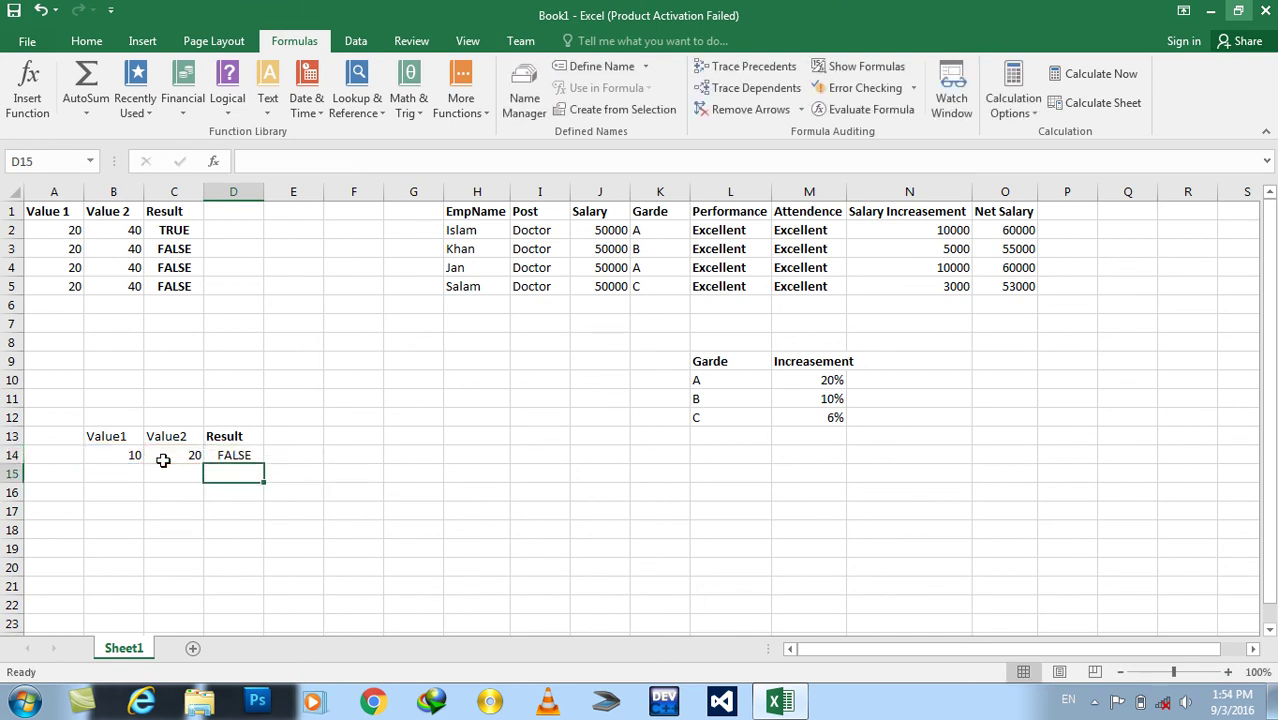
key(Up)
key(Delete)
Delete the Value2 entry 20 in C14 and the Value1 entry 10 in B14.
click(163, 458)
key(Delete)
key(Left)
key(Delete)
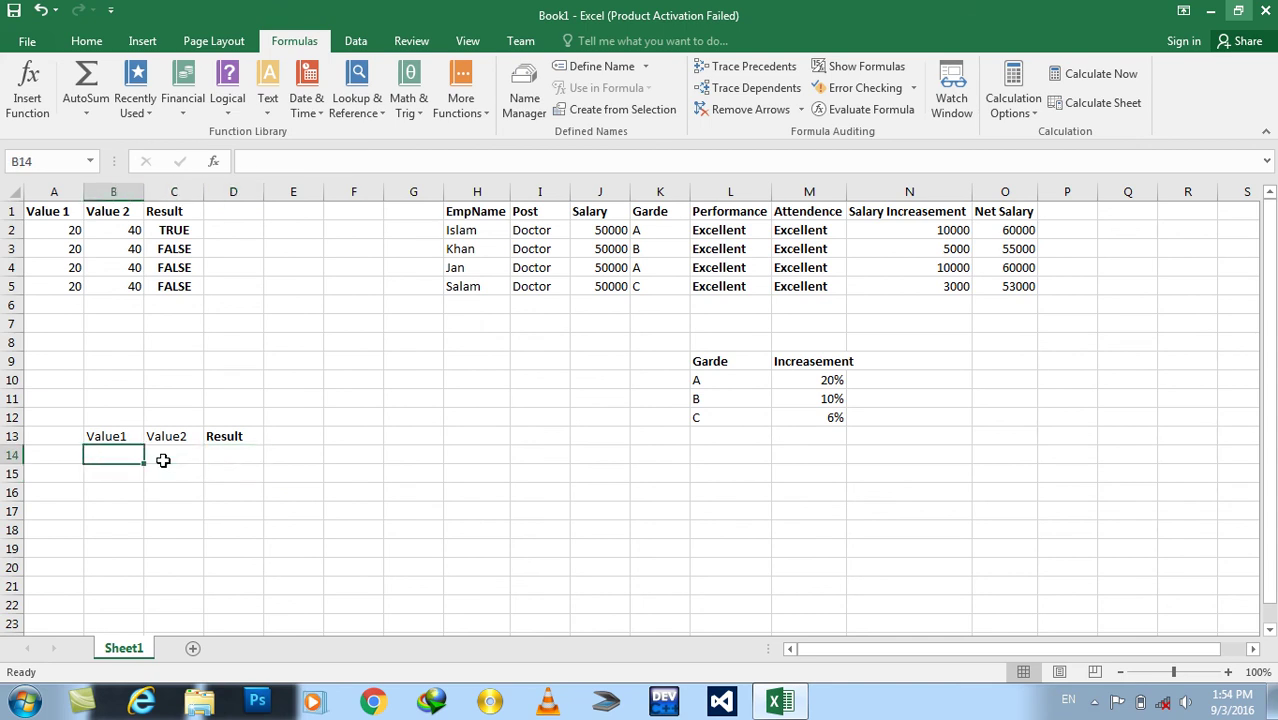
key(Down)
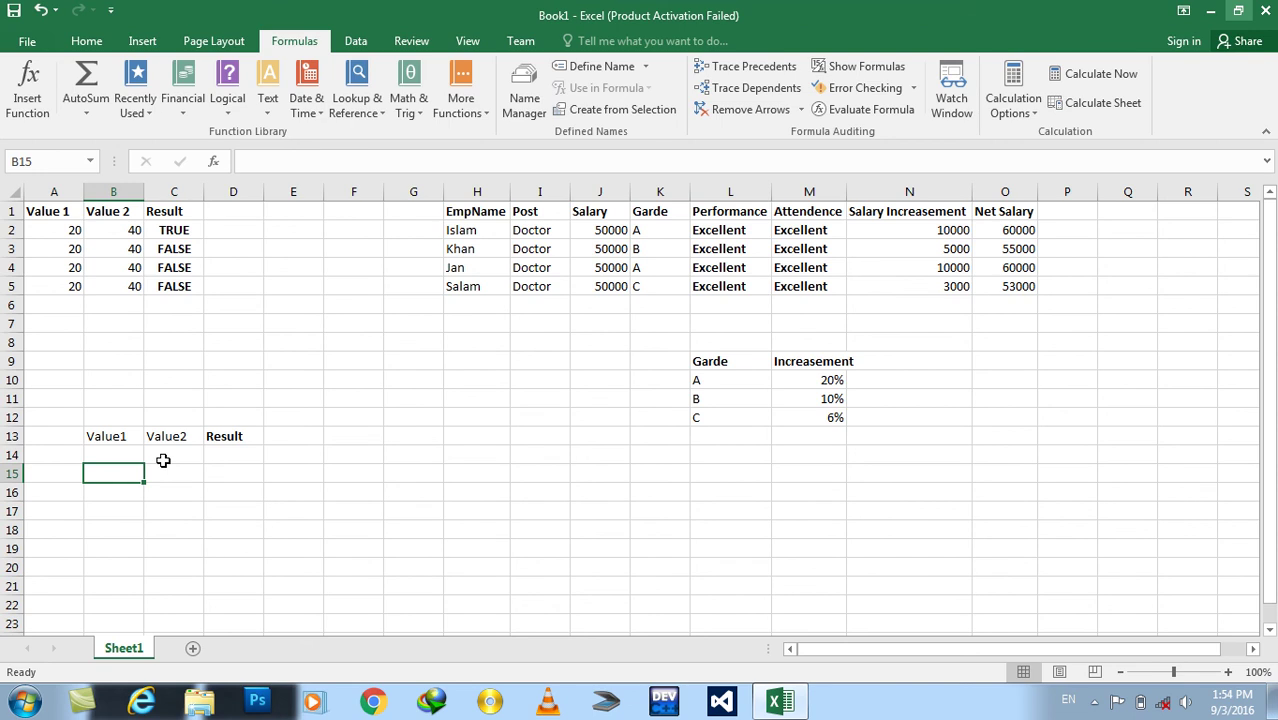
Browse the Formulas tab's Text and Logical function lists.
click(163, 342)
click(275, 112)
click(234, 112)
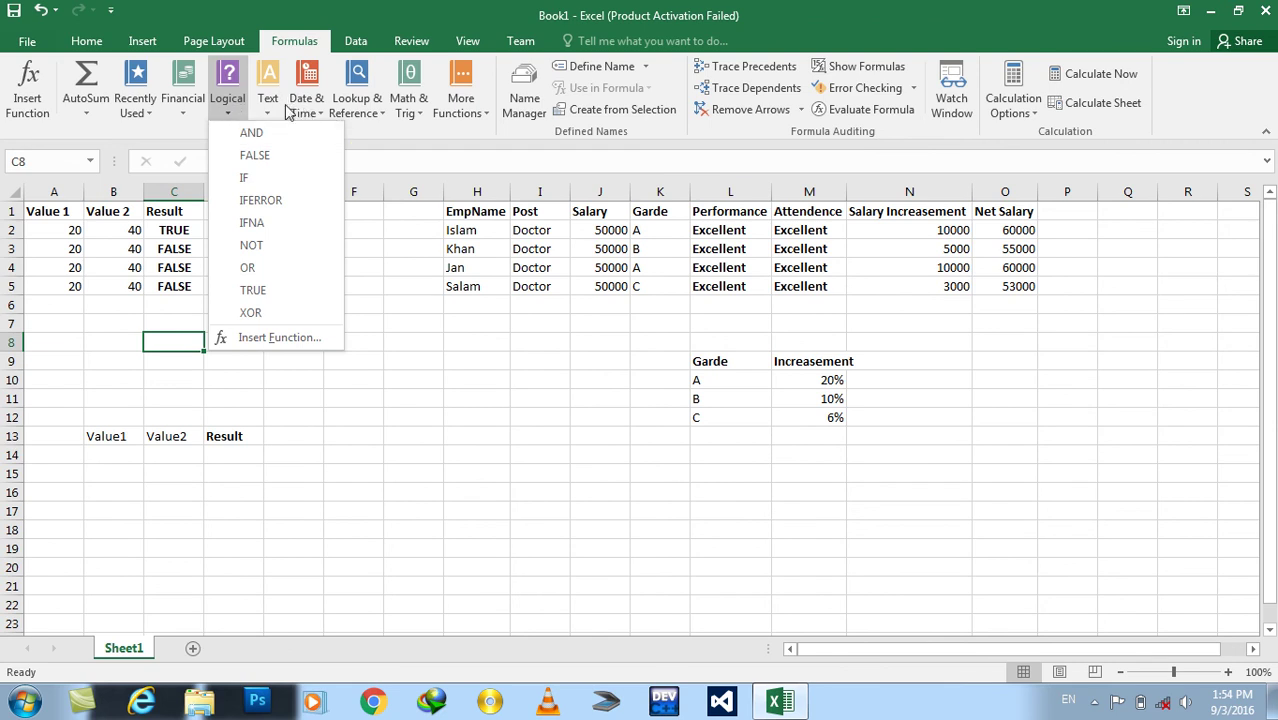
mouse_move(246, 200)
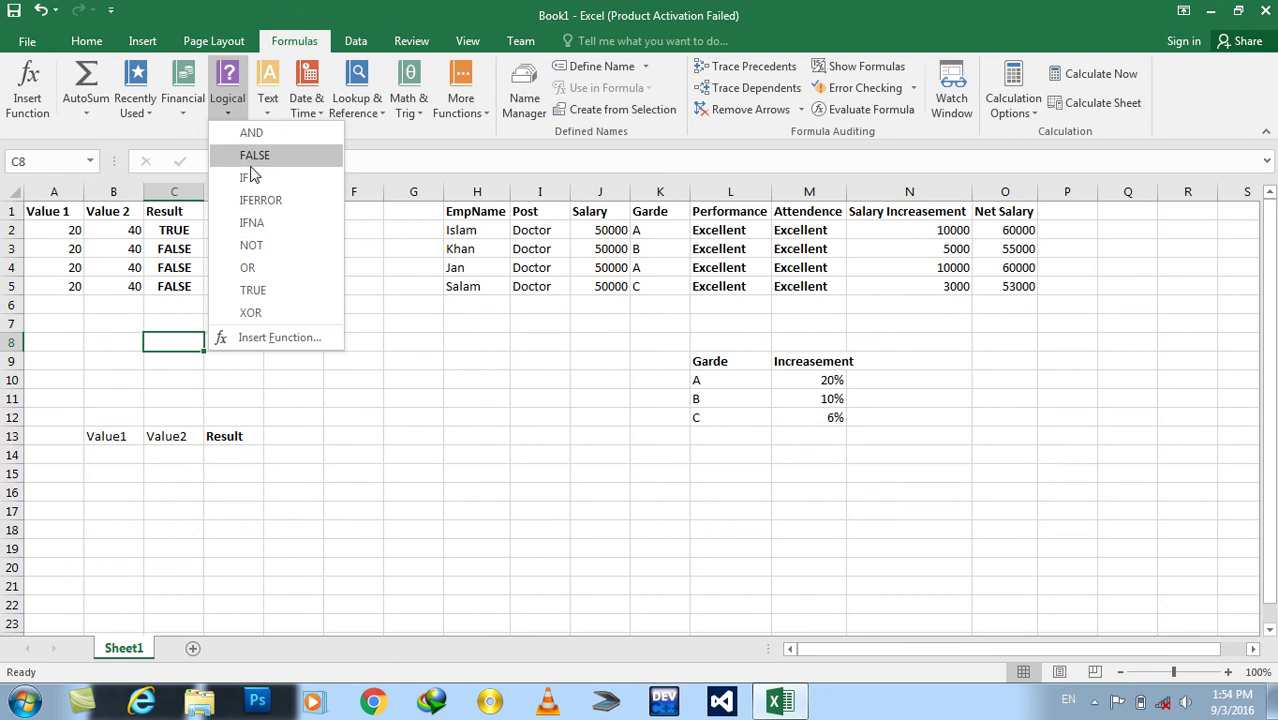
mouse_move(244, 178)
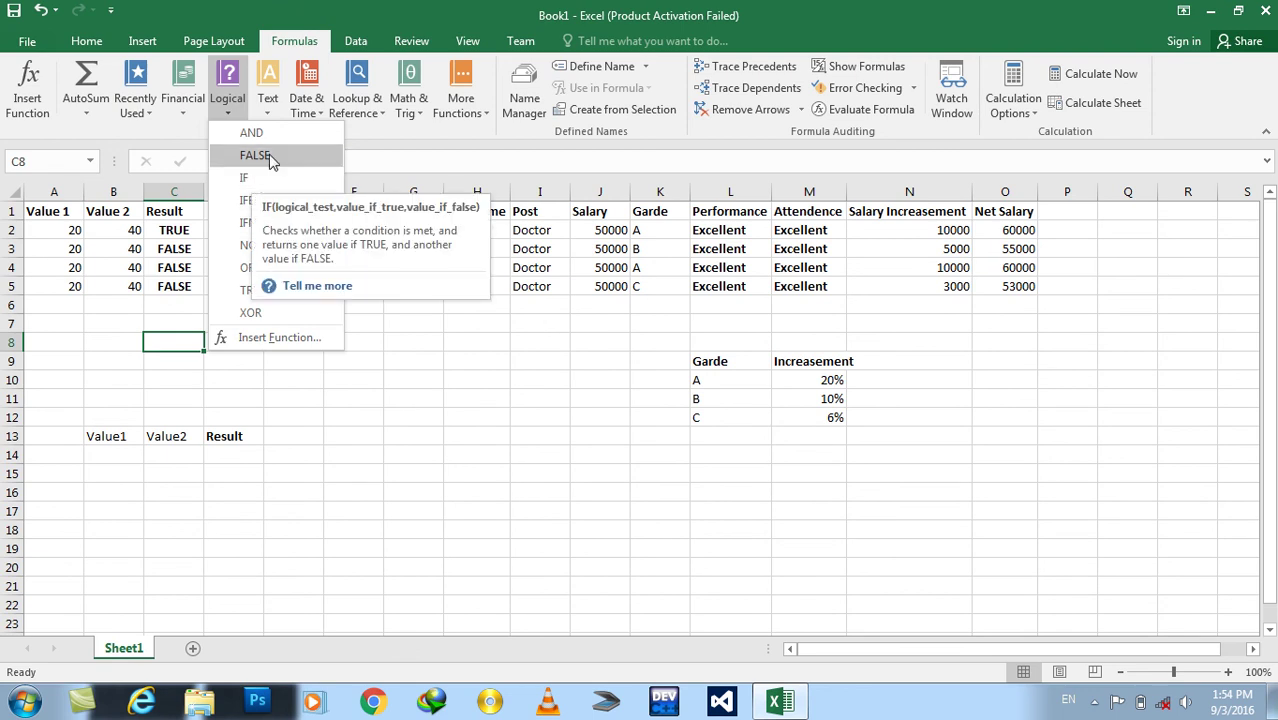
click(446, 22)
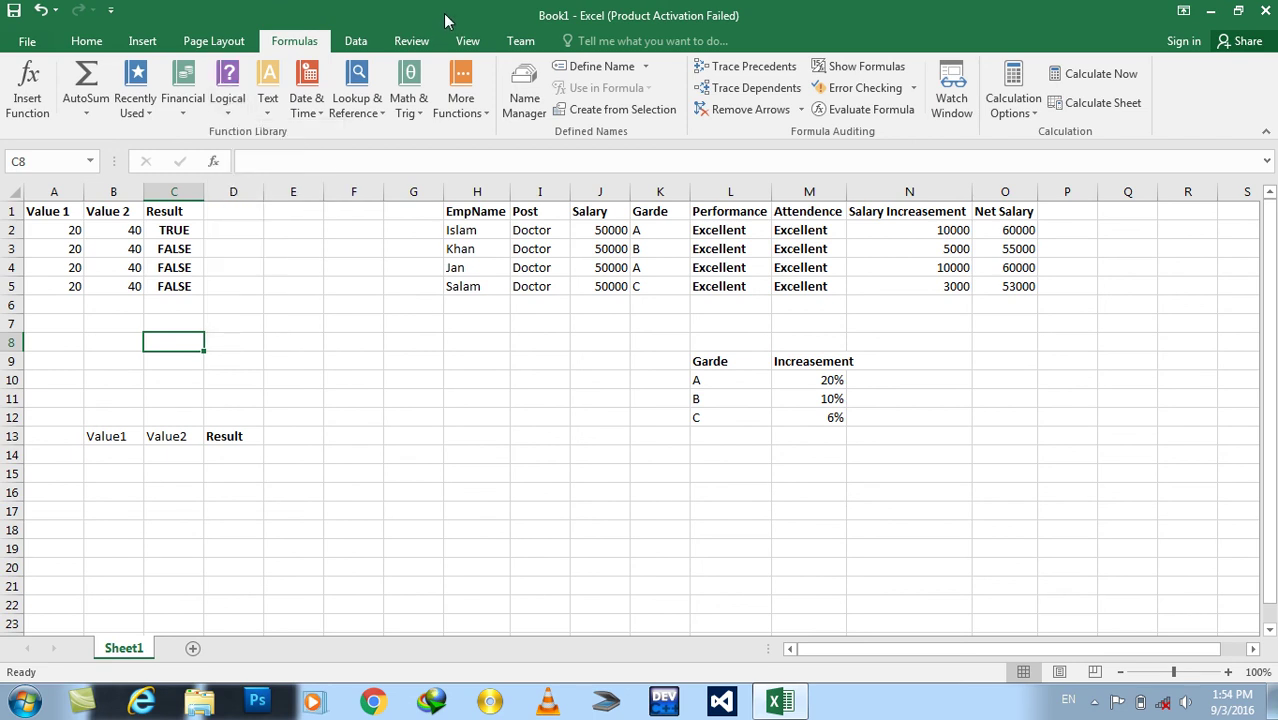